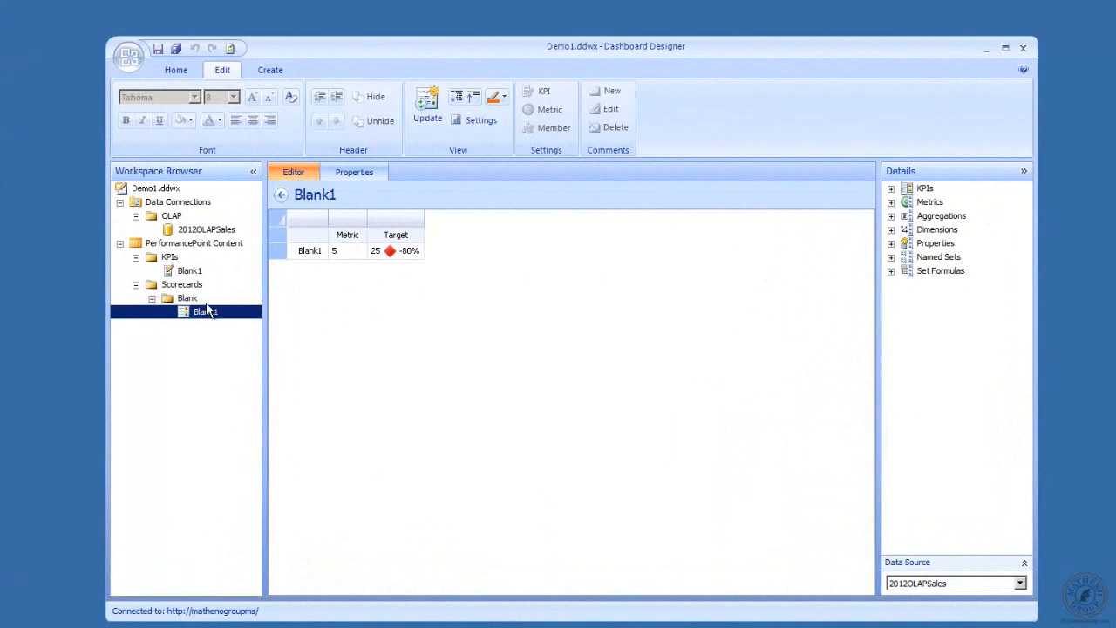
Start a new KPI in the KPIs folder to reach the Blank KPI template chooser
{"action": "left_click", "coordinate": [169, 258]}
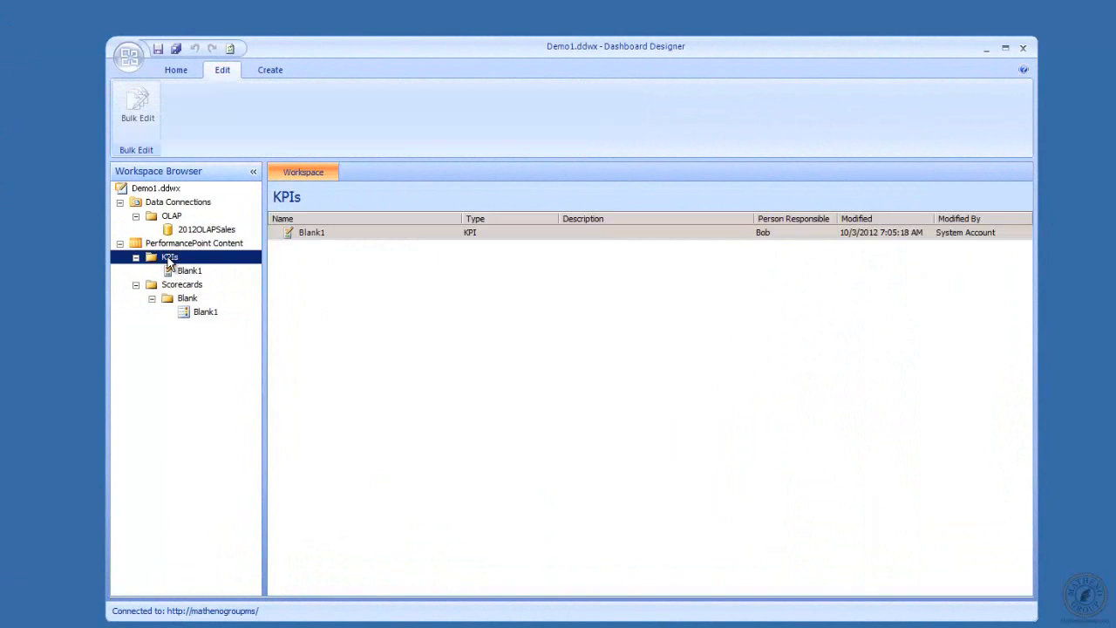
{"action": "right_click", "coordinate": [170, 260]}
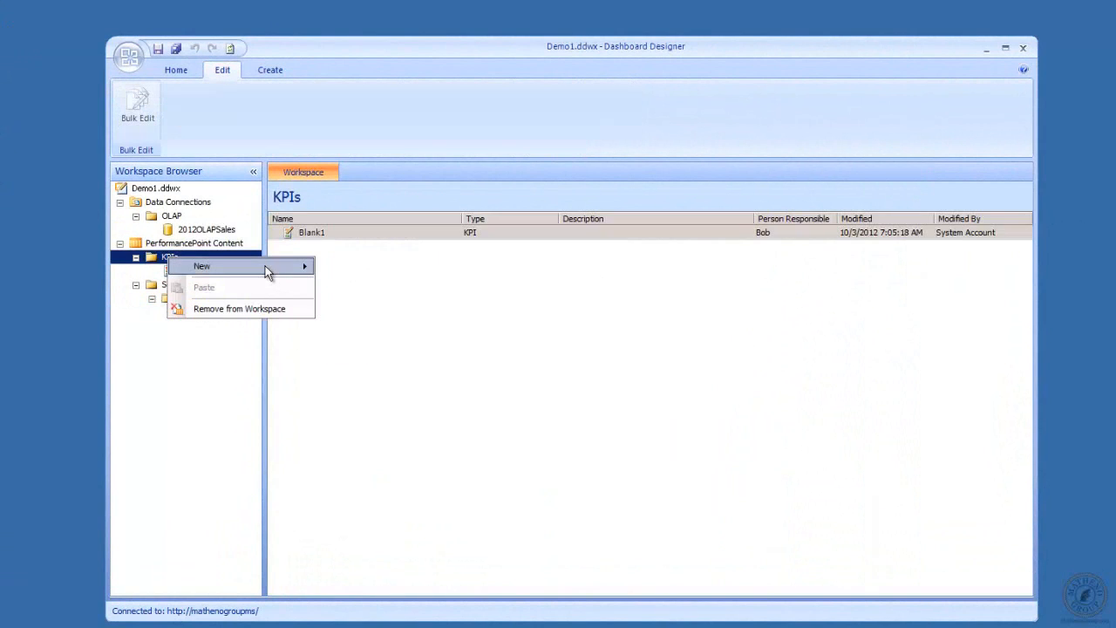
{"action": "mouse_move", "coordinate": [267, 272]}
{"action": "left_click", "coordinate": [349, 266]}
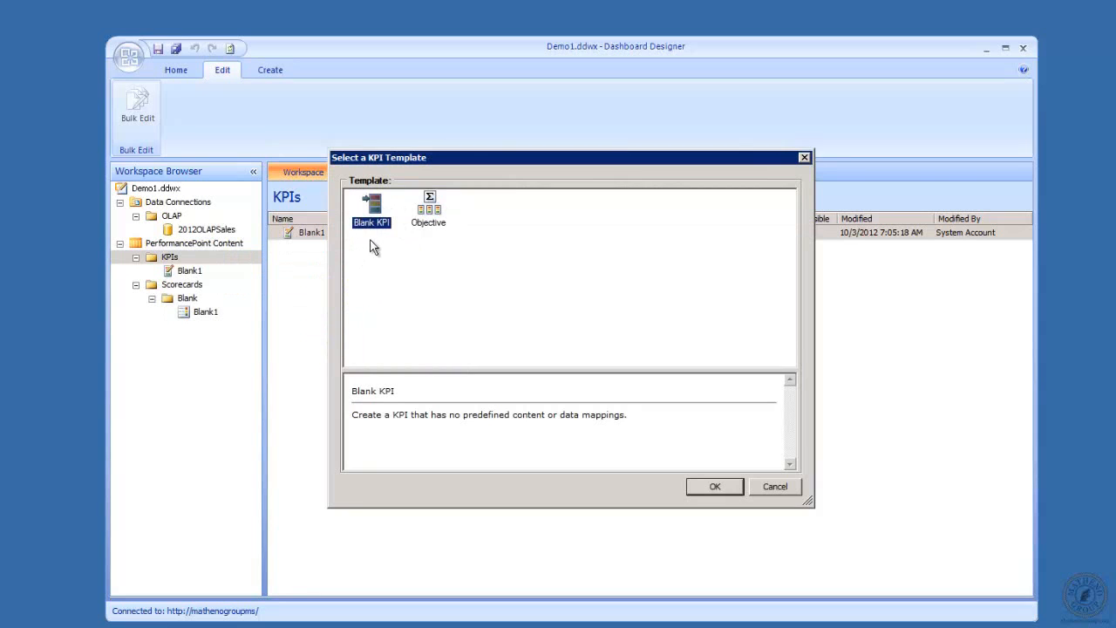
Create a KPI from the Blank KPI template, name it Leaf1, and show its properties
{"action": "left_click", "coordinate": [714, 486]}
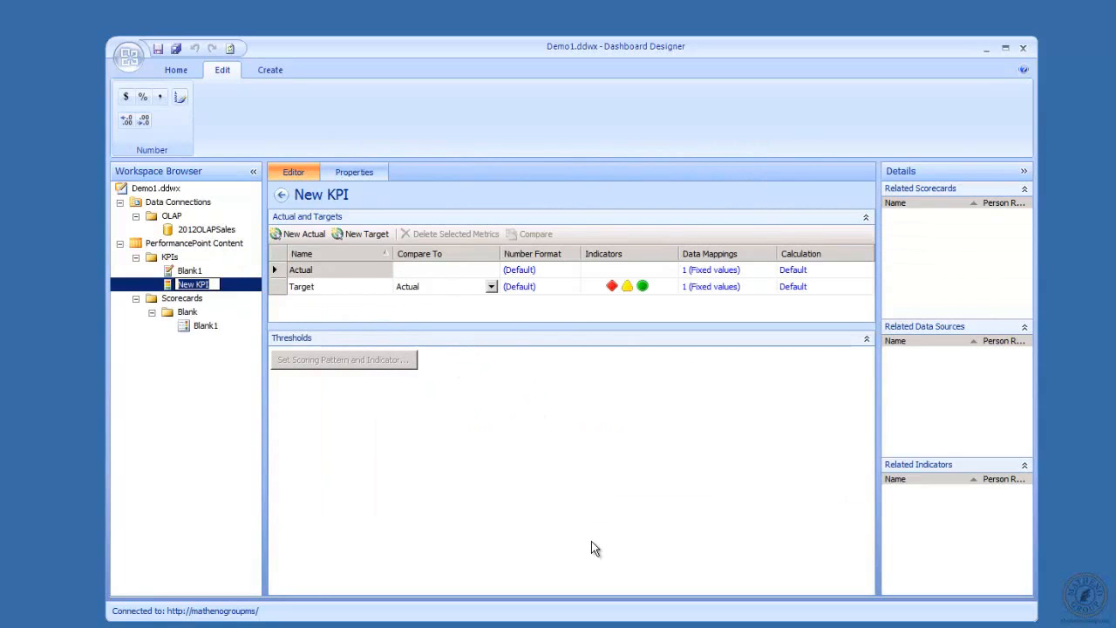
{"action": "type", "text": "LEaf1"}
{"action": "key", "text": "BackSpace"}
{"action": "key", "text": "BackSpace"}
{"action": "key", "text": "BackSpace"}
{"action": "key", "text": "BackSpace"}
{"action": "type", "text": "eaf1"}
{"action": "left_click", "coordinate": [329, 172]}
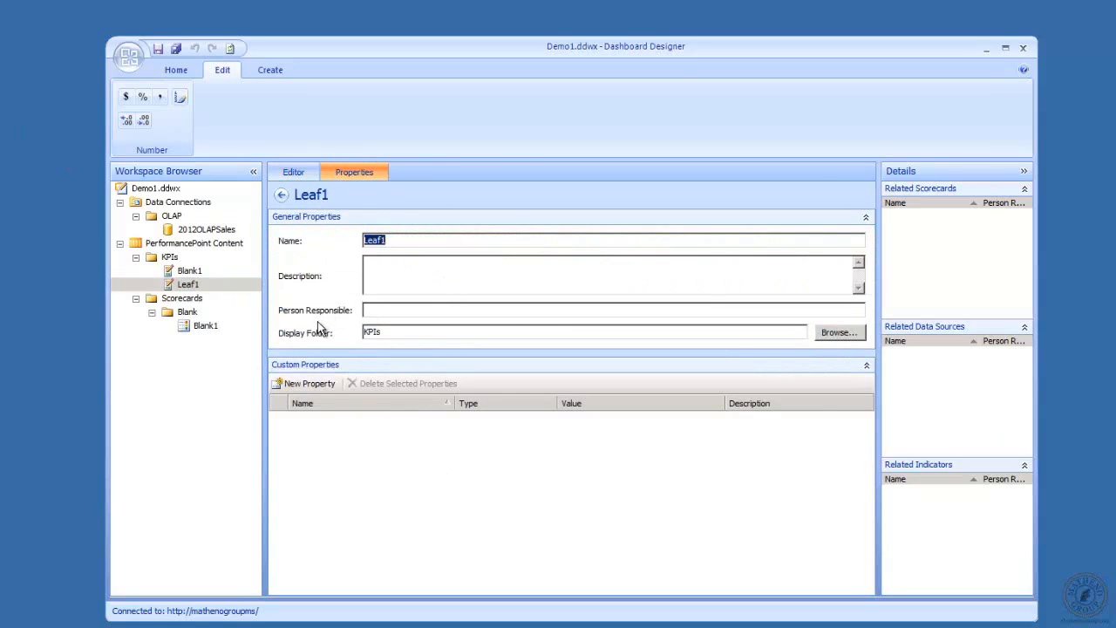
Set Leaf1's display folder to a newly created KPIs\Leaf folder
{"action": "left_click", "coordinate": [840, 336]}
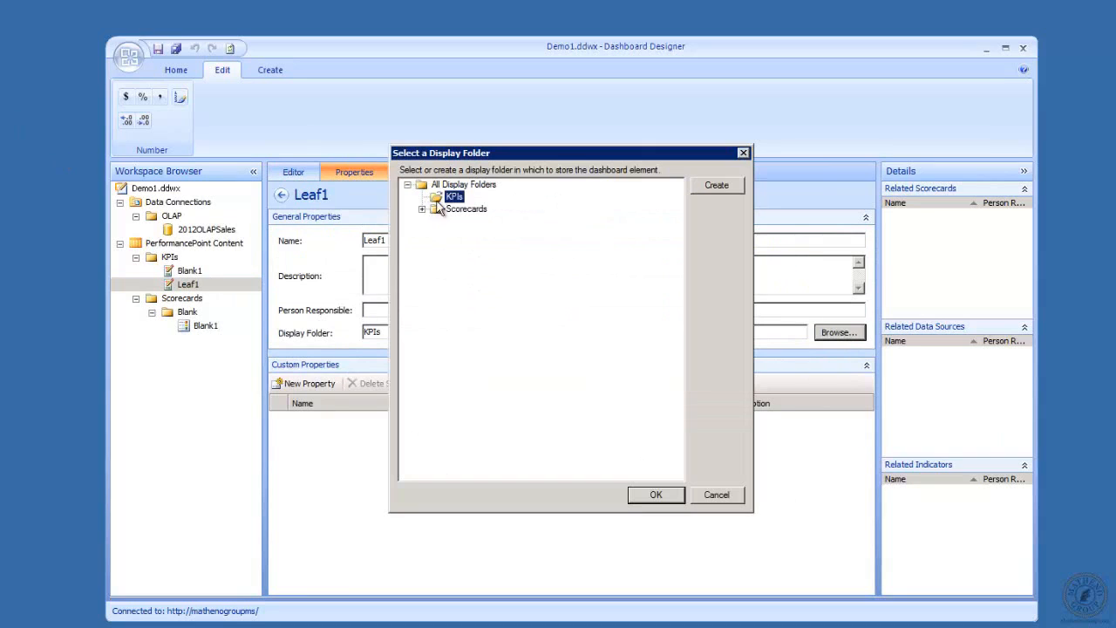
{"action": "left_click", "coordinate": [716, 186]}
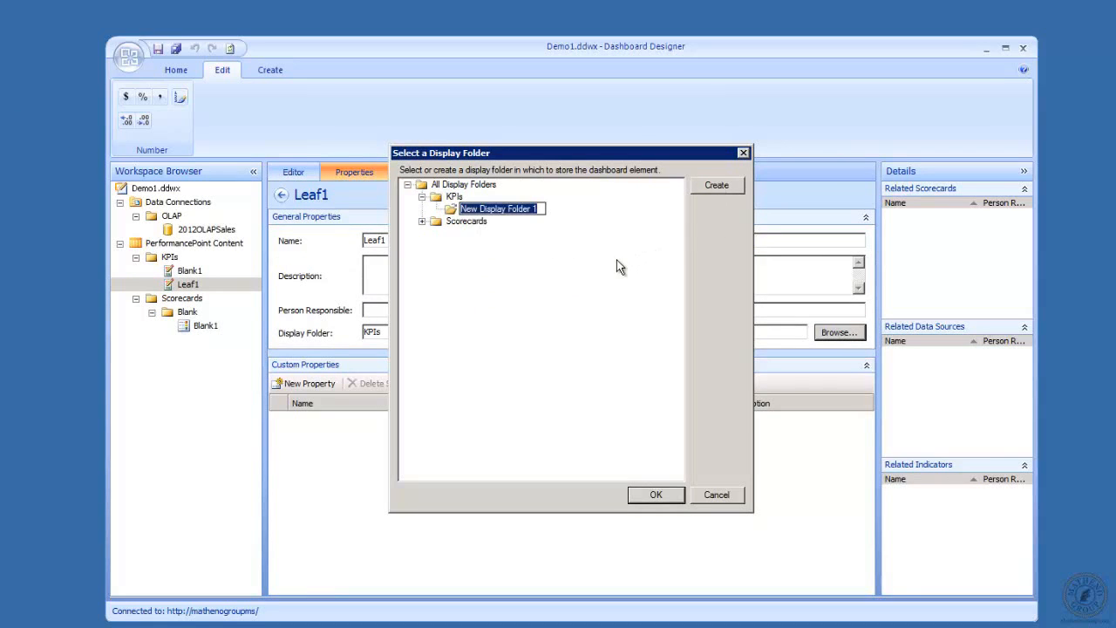
{"action": "type", "text": "Leaf"}
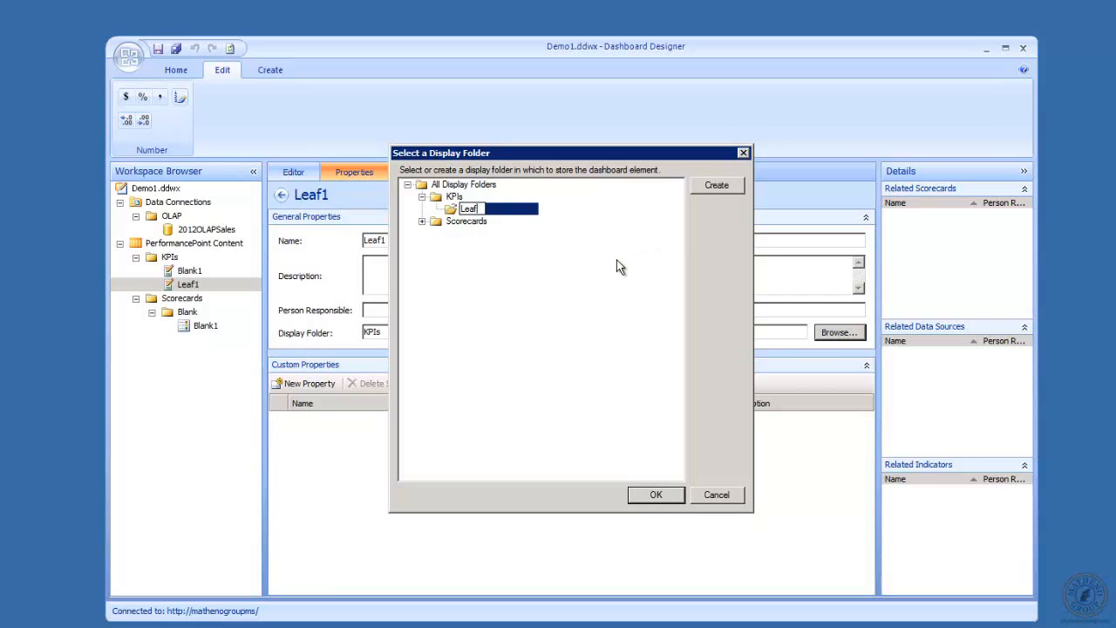
{"action": "left_click", "coordinate": [656, 494]}
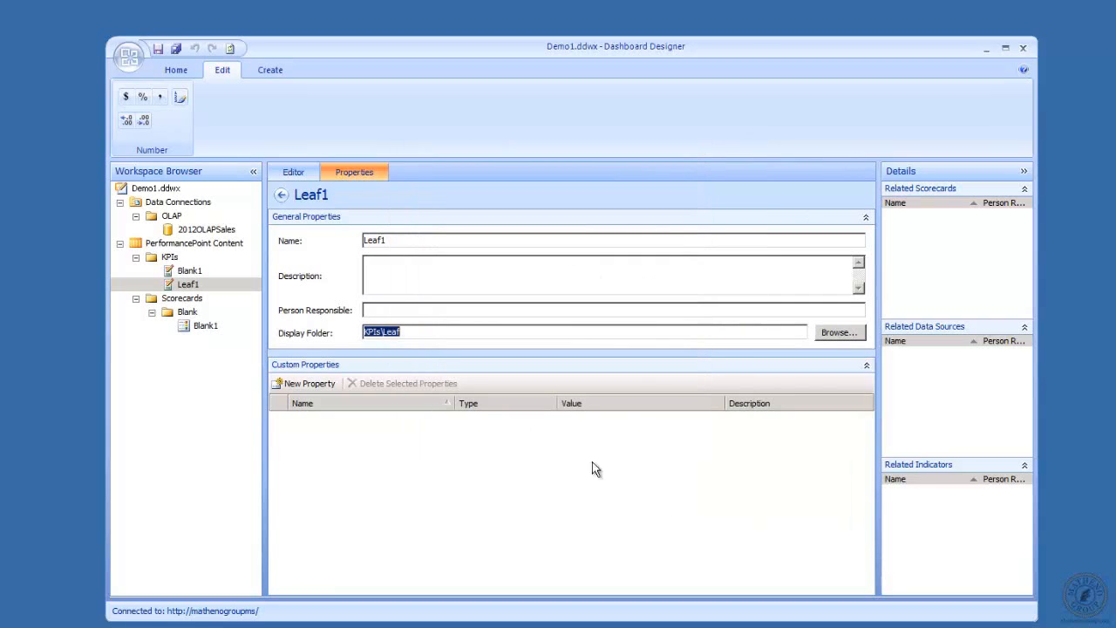
{"action": "left_click", "coordinate": [409, 312]}
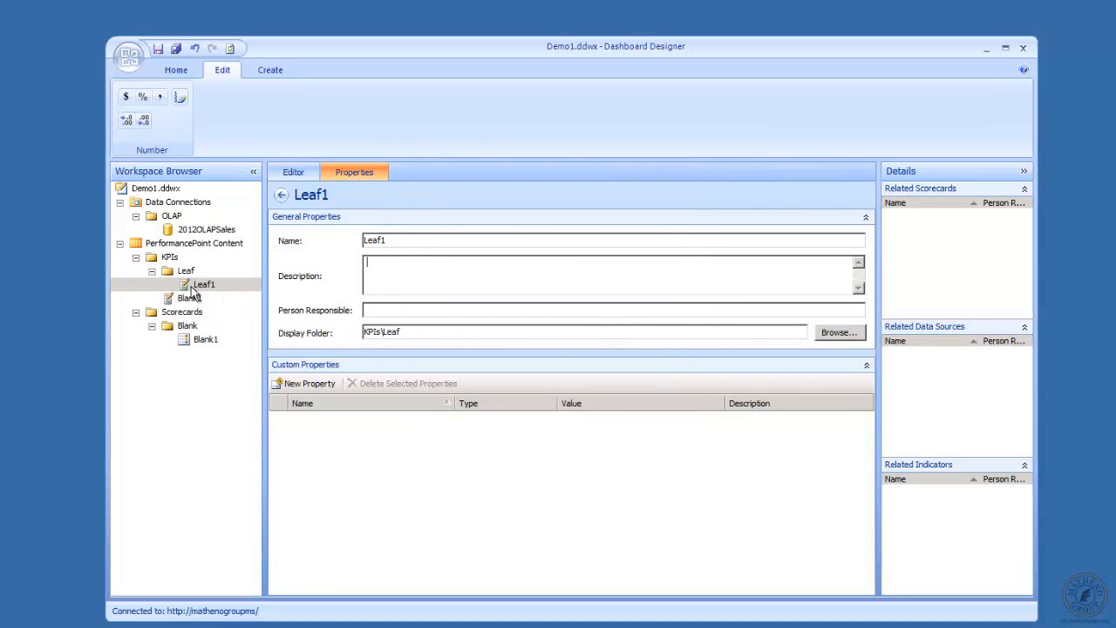
Switch the data source of Leaf1's Actual mapping to 2012OLAPSales
{"action": "left_click", "coordinate": [310, 178]}
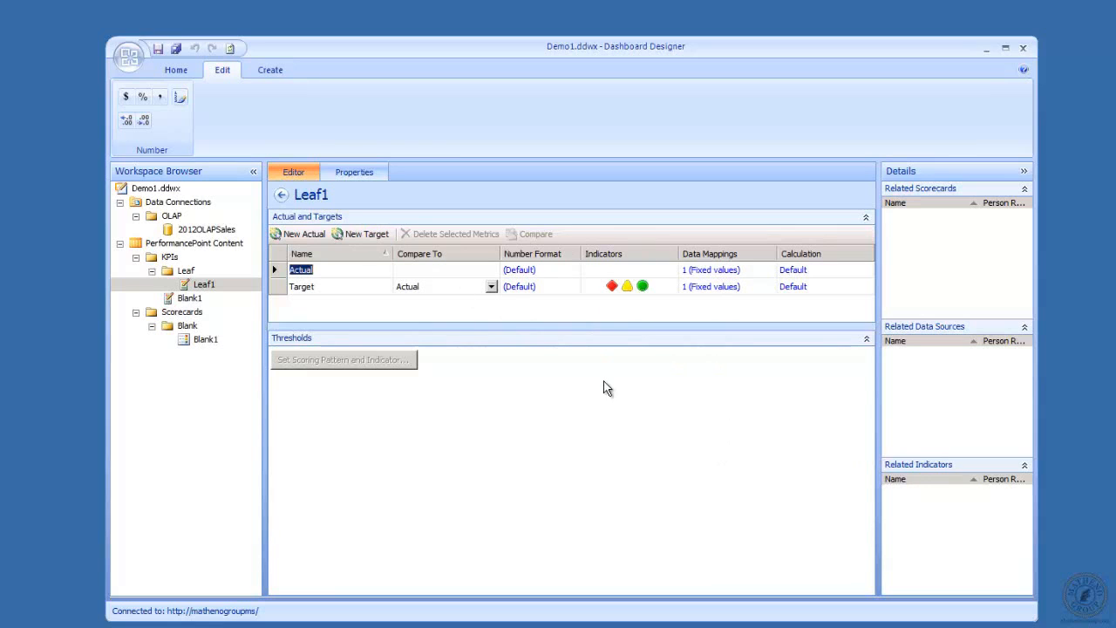
{"action": "left_click", "coordinate": [349, 287]}
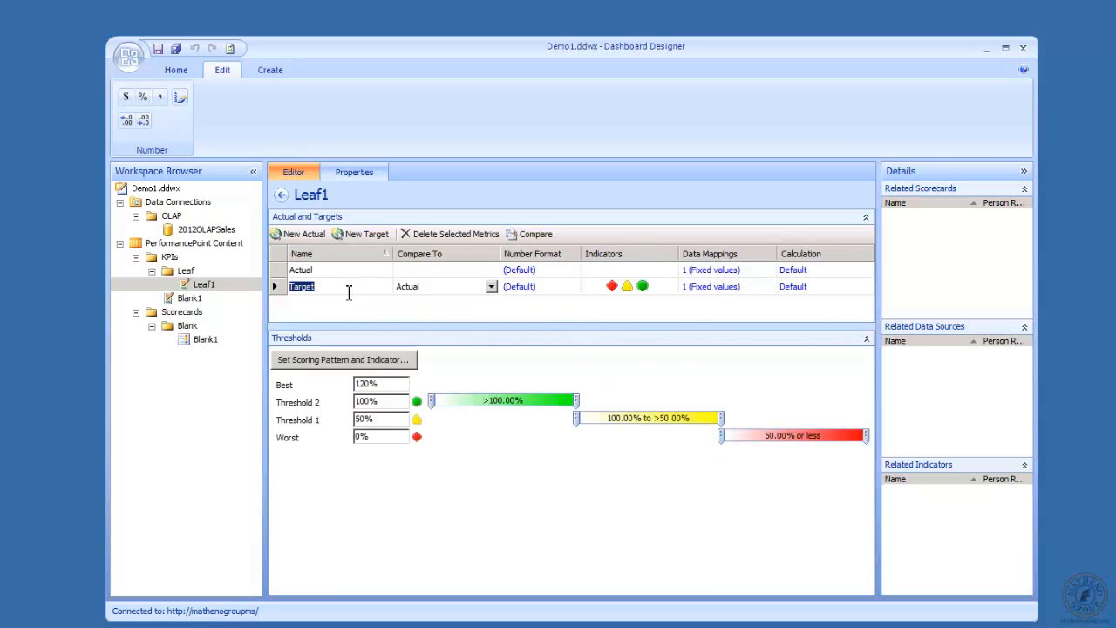
{"action": "left_click", "coordinate": [722, 270]}
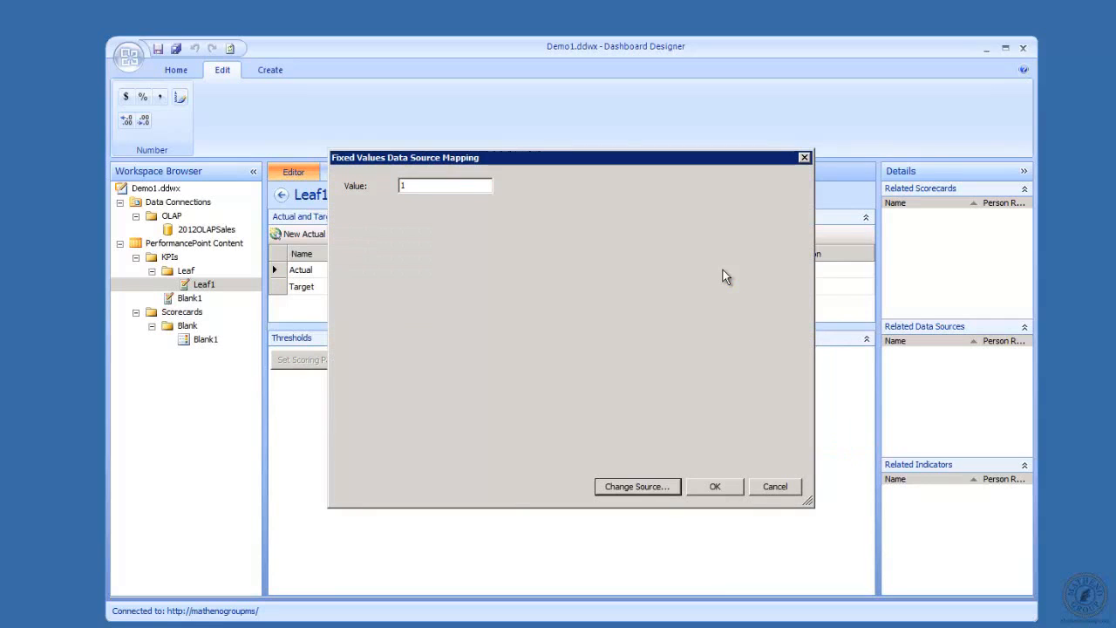
{"action": "left_click", "coordinate": [632, 486]}
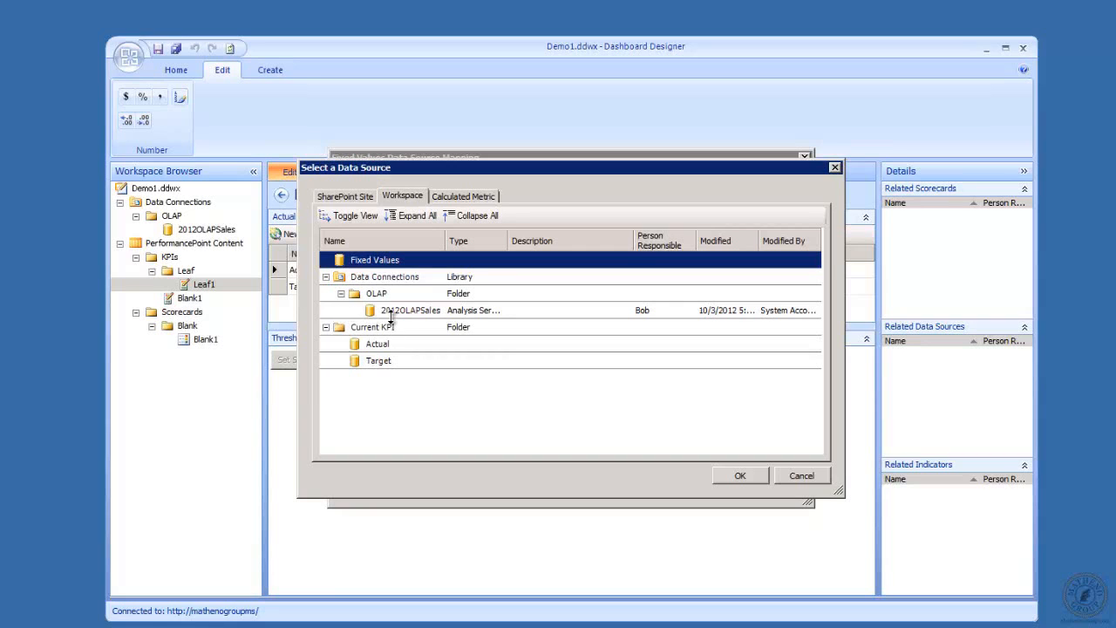
{"action": "left_click", "coordinate": [505, 311]}
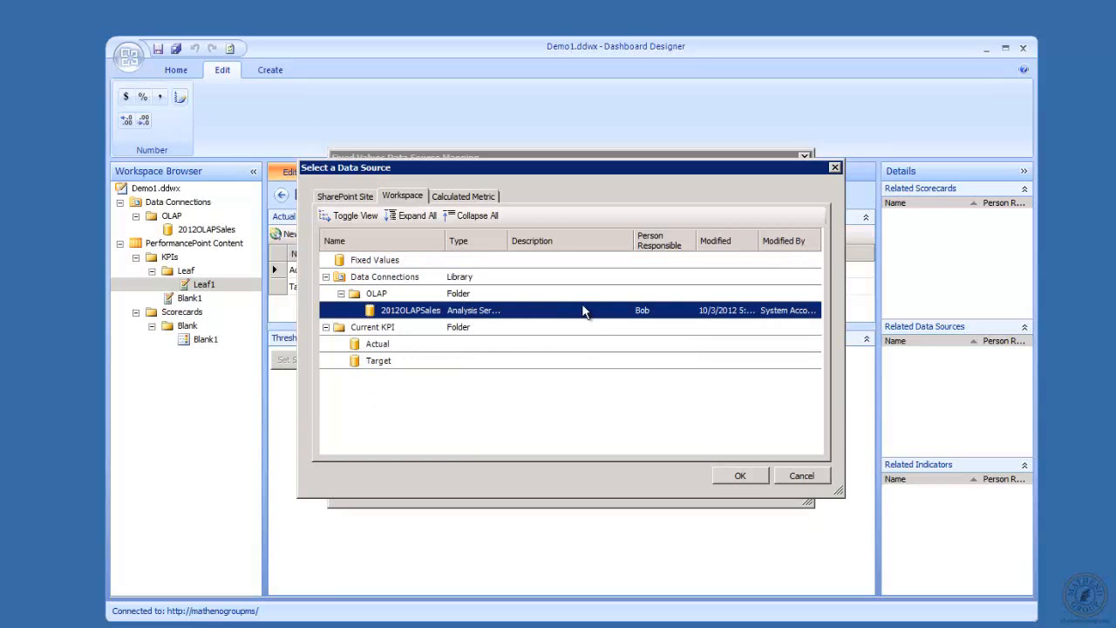
{"action": "left_click", "coordinate": [743, 477]}
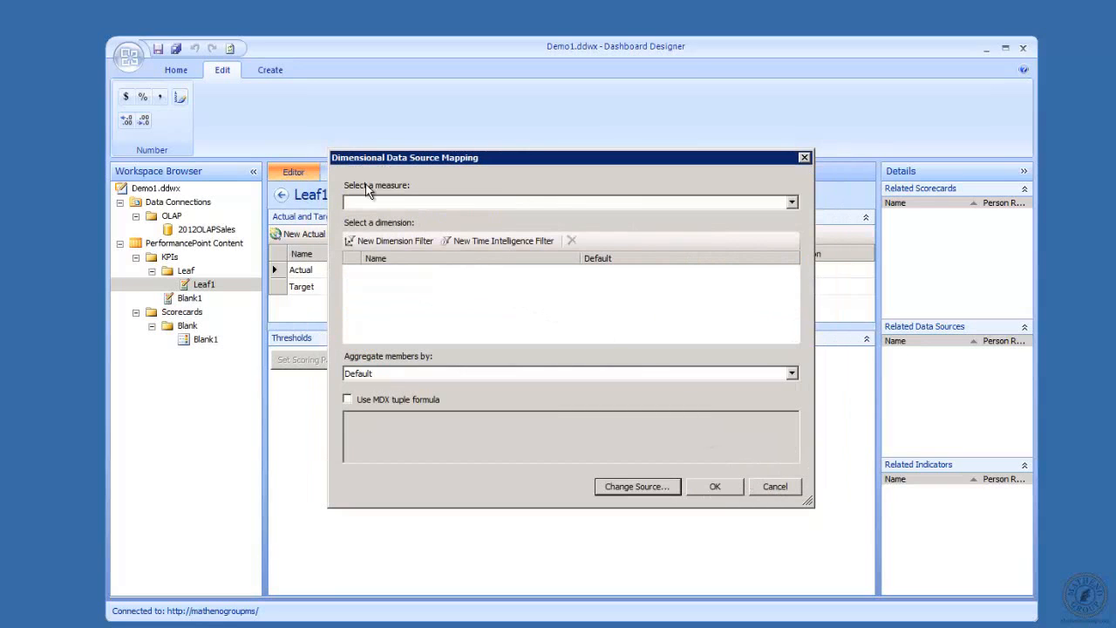
Review the measures available in the Select a measure dropdown
{"action": "left_click", "coordinate": [793, 204]}
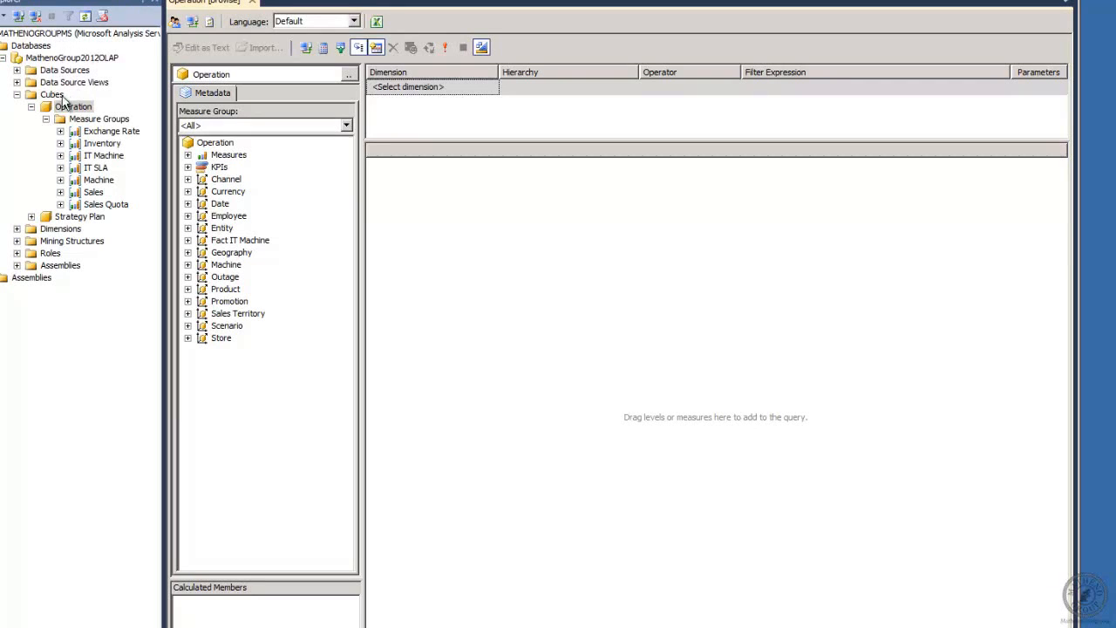
Load the Sales cube and inspect its Sales Amount and Sales Quantity measures
{"action": "left_click", "coordinate": [348, 75]}
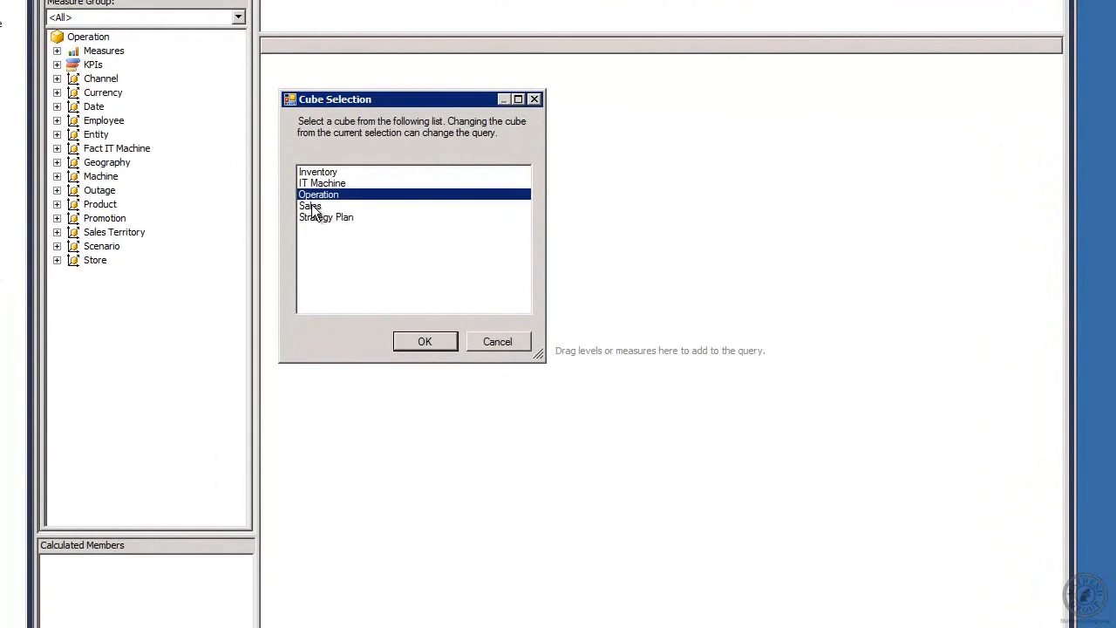
{"action": "left_click", "coordinate": [412, 292]}
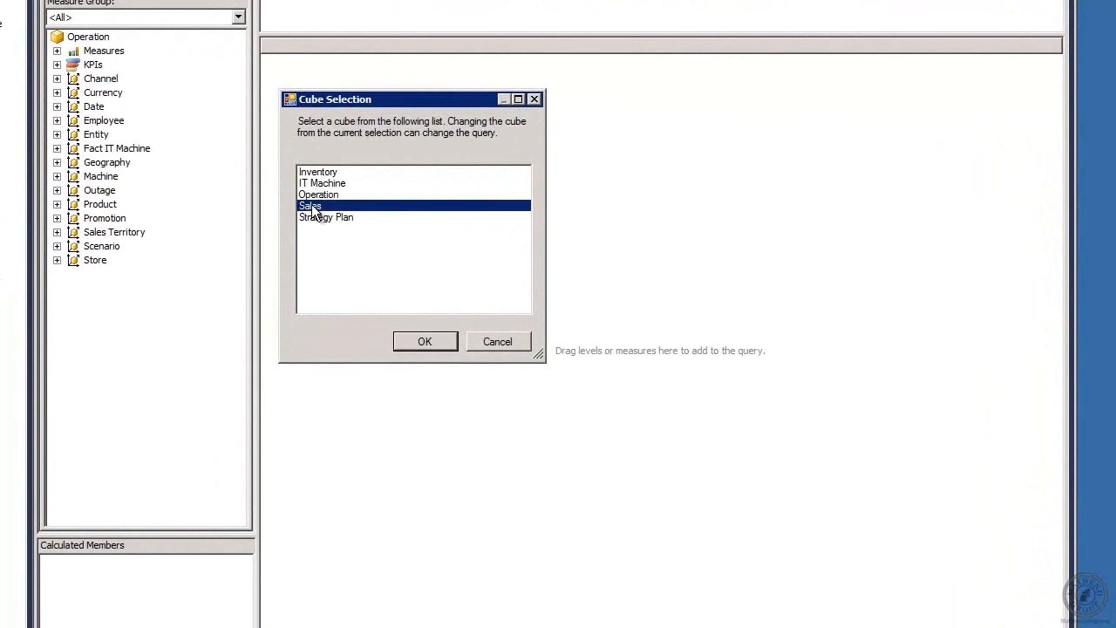
{"action": "left_click", "coordinate": [422, 344]}
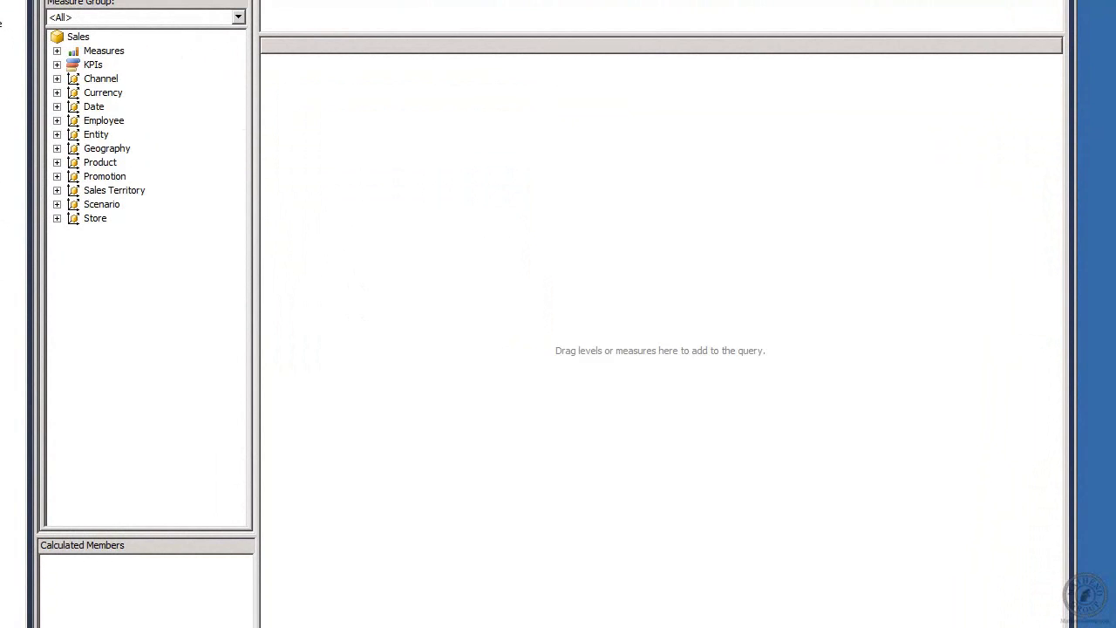
{"action": "left_click", "coordinate": [57, 50]}
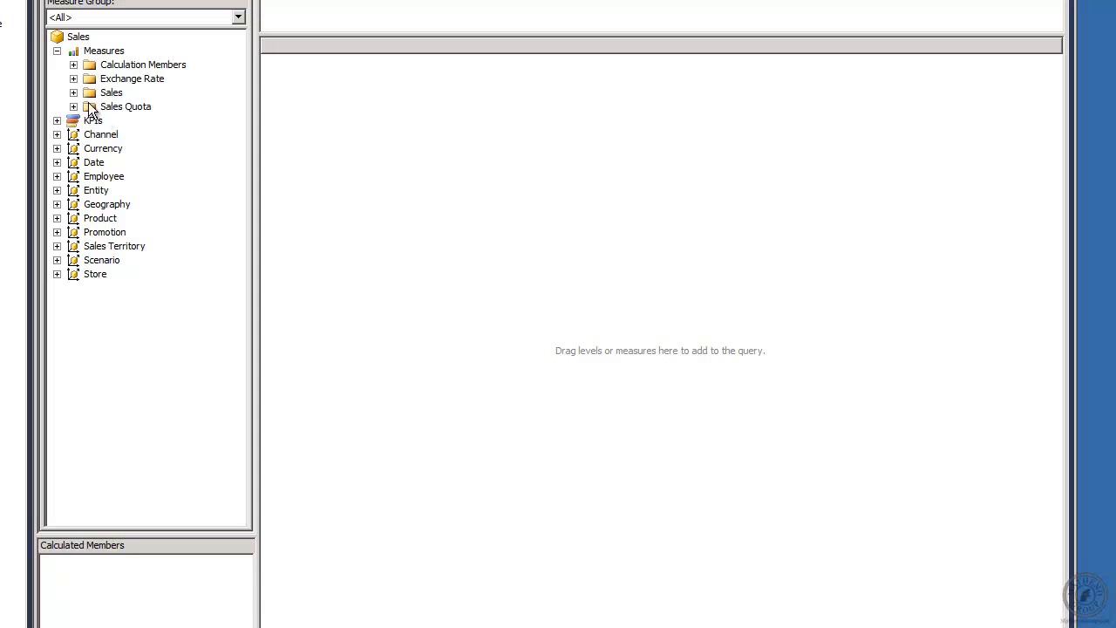
{"action": "left_click", "coordinate": [73, 92]}
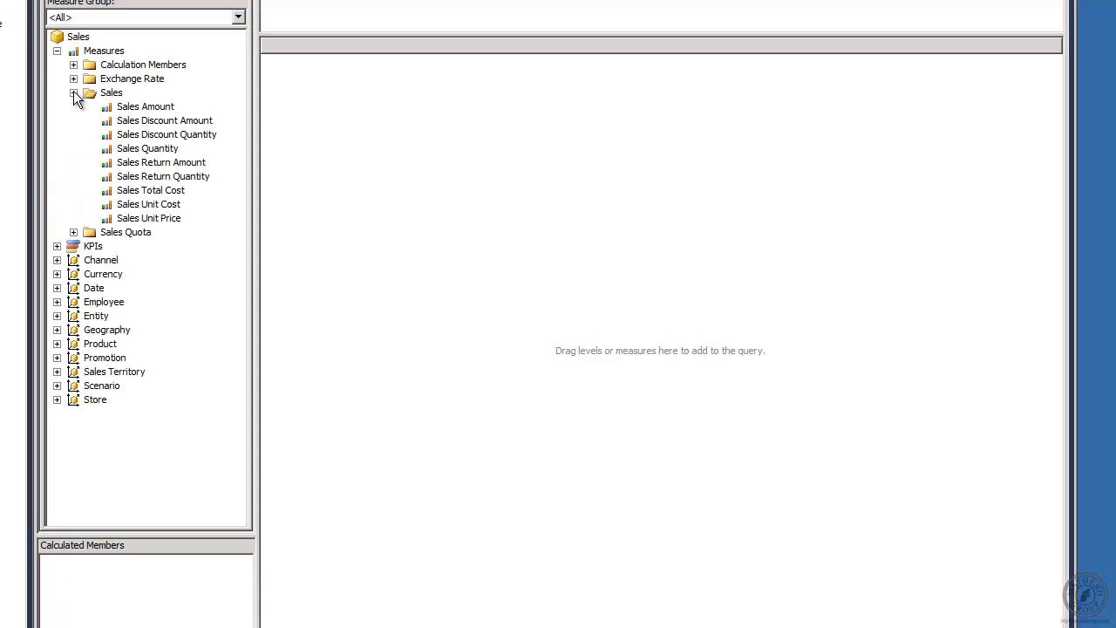
{"action": "left_click", "coordinate": [155, 114]}
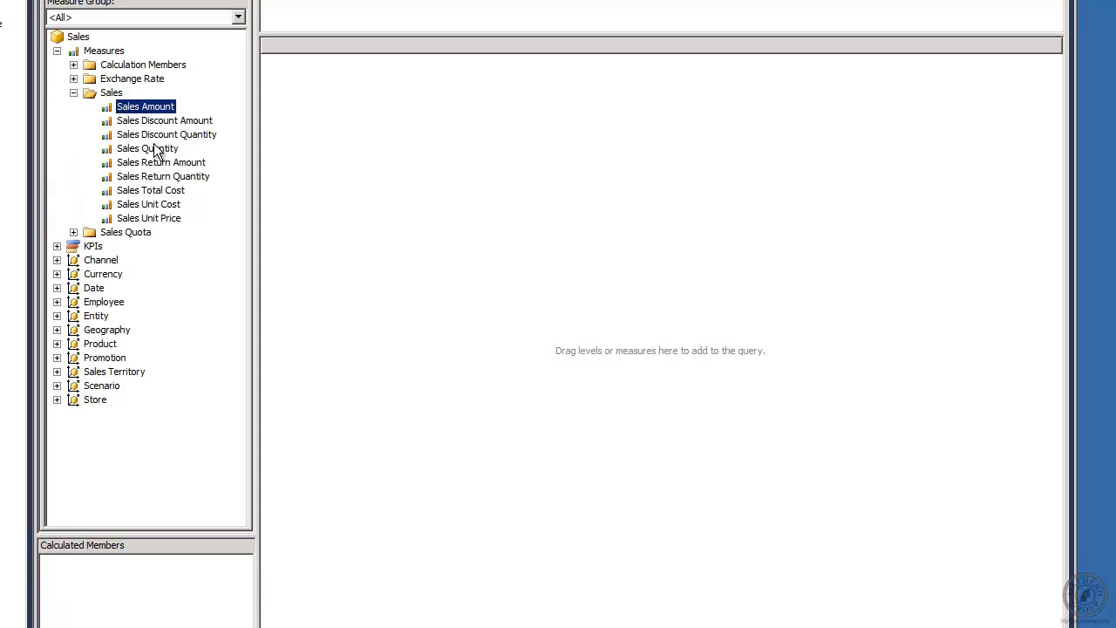
{"action": "left_click", "coordinate": [152, 149]}
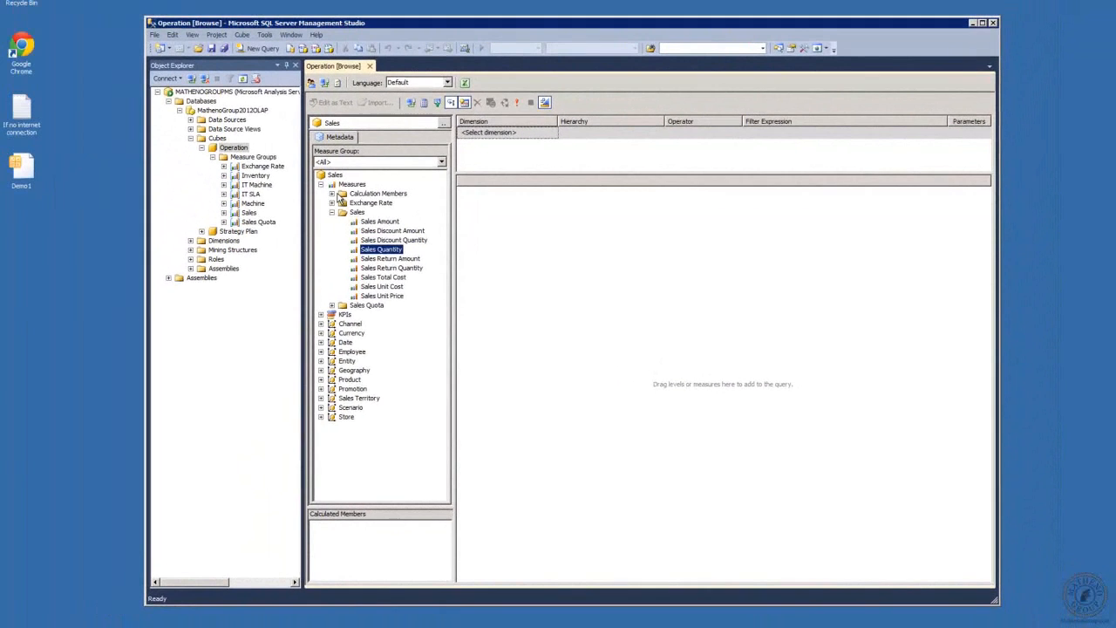
Browse the measure folders, collapse Sales Quota, and add Sales Quantity (53320454) to the query
{"action": "left_click", "coordinate": [73, 64]}
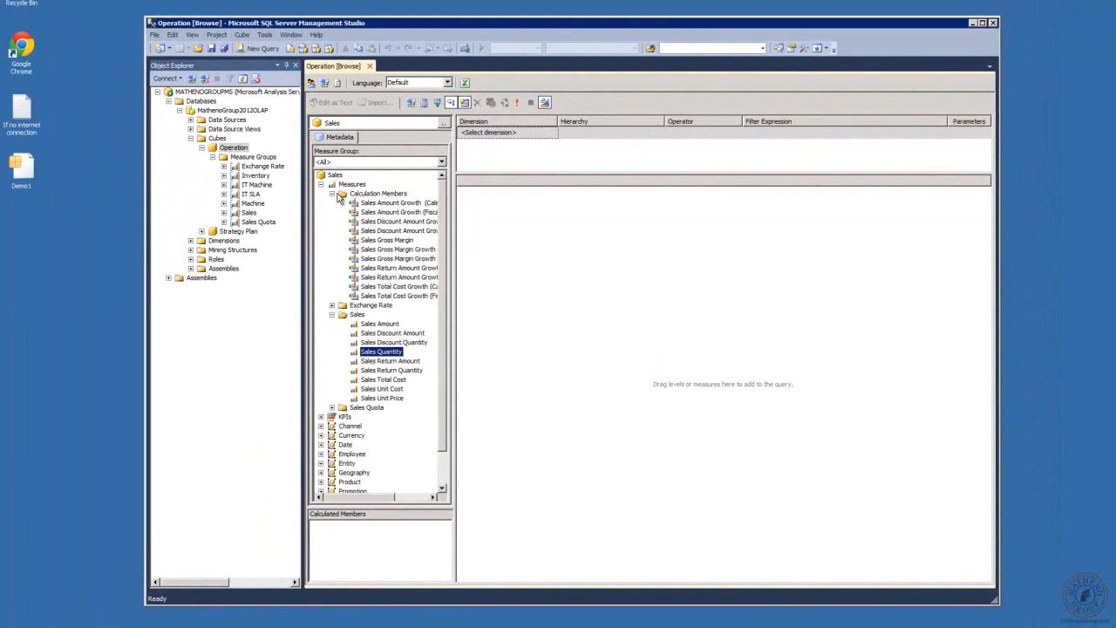
{"action": "left_click", "coordinate": [332, 193]}
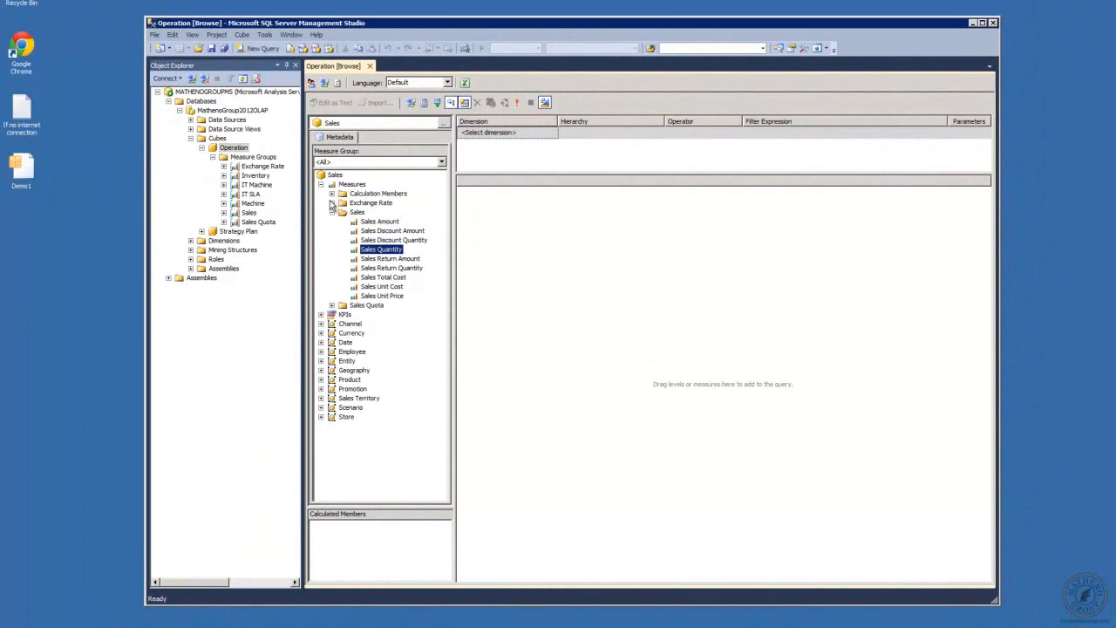
{"action": "left_click", "coordinate": [331, 203]}
{"action": "left_click", "coordinate": [332, 204]}
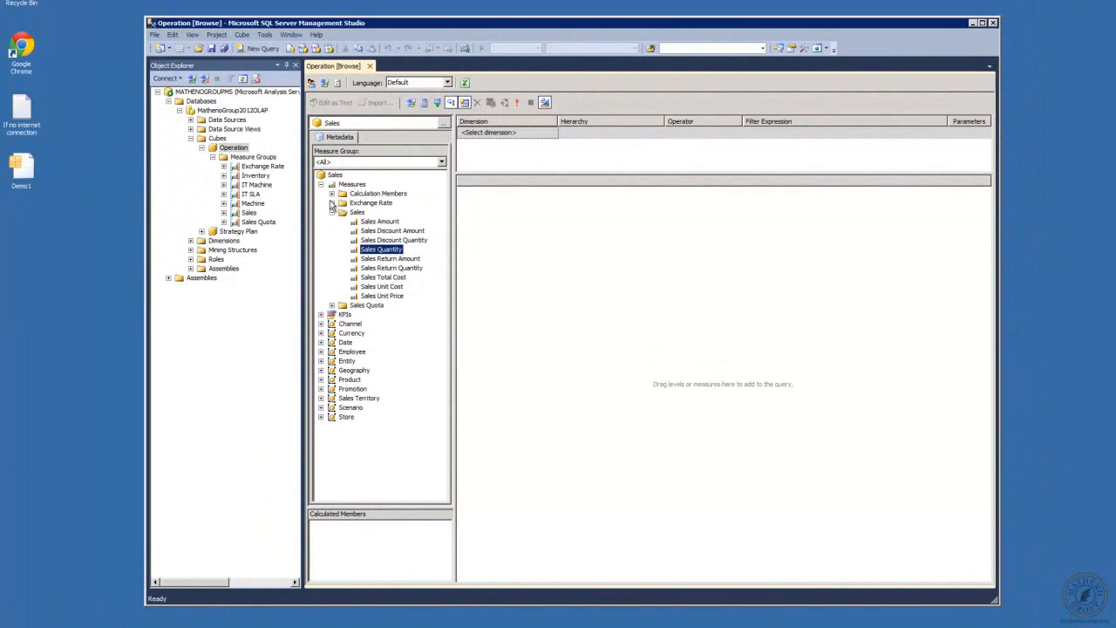
{"action": "left_click", "coordinate": [331, 305]}
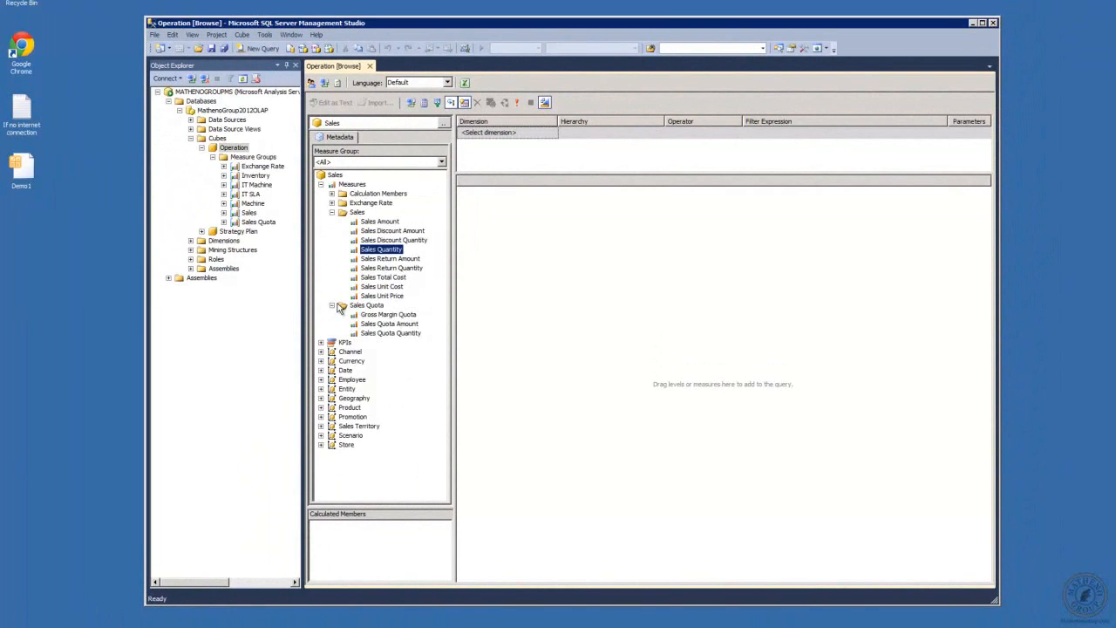
{"action": "left_click", "coordinate": [332, 305]}
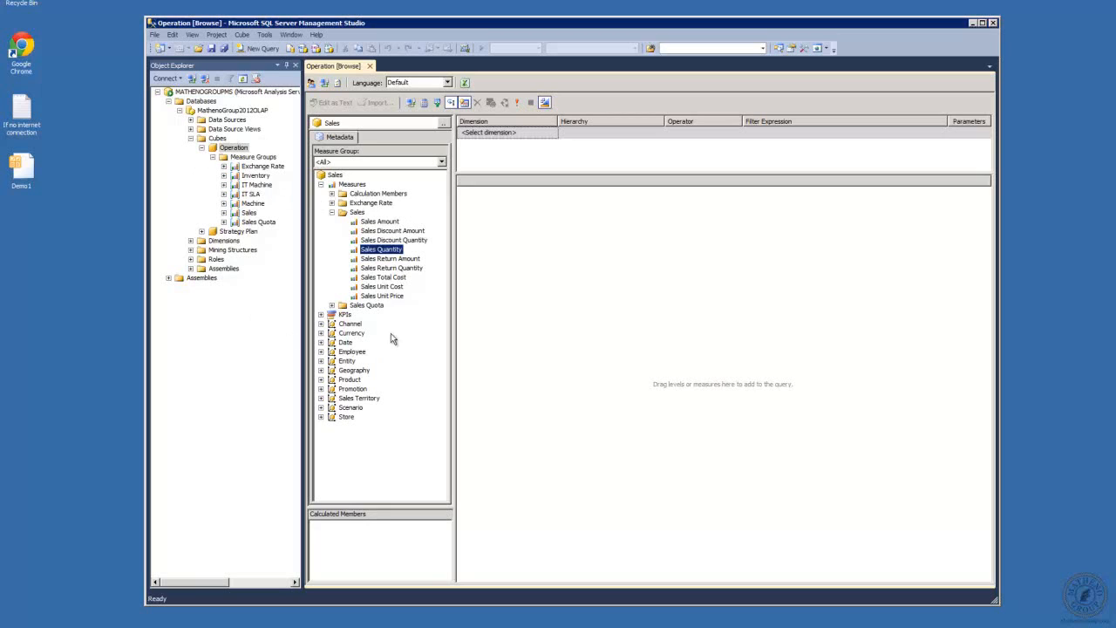
{"action": "right_click", "coordinate": [377, 254]}
{"action": "left_click", "coordinate": [401, 259]}
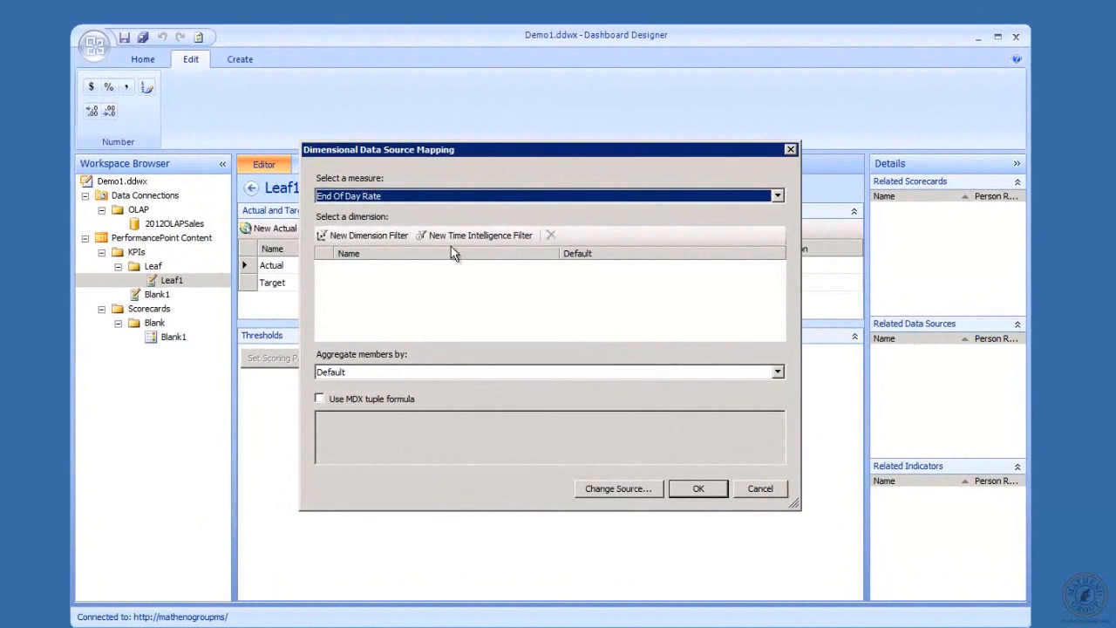
Choose Sales Amount as the measure for Leaf1's Actual mapping and confirm
{"action": "left_click", "coordinate": [777, 197]}
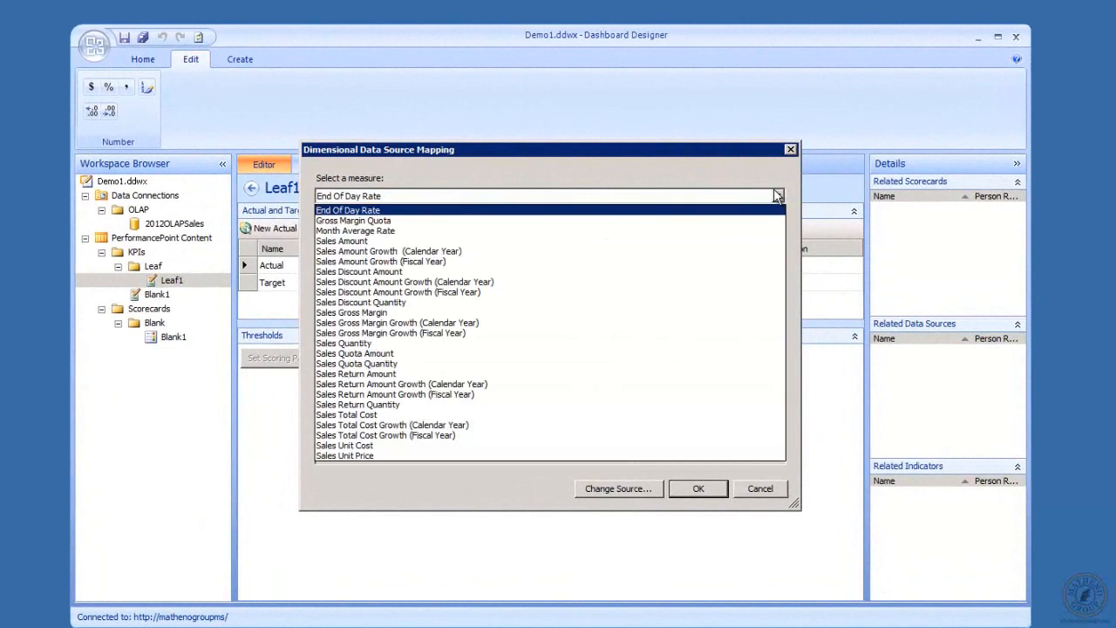
{"action": "left_click", "coordinate": [695, 242]}
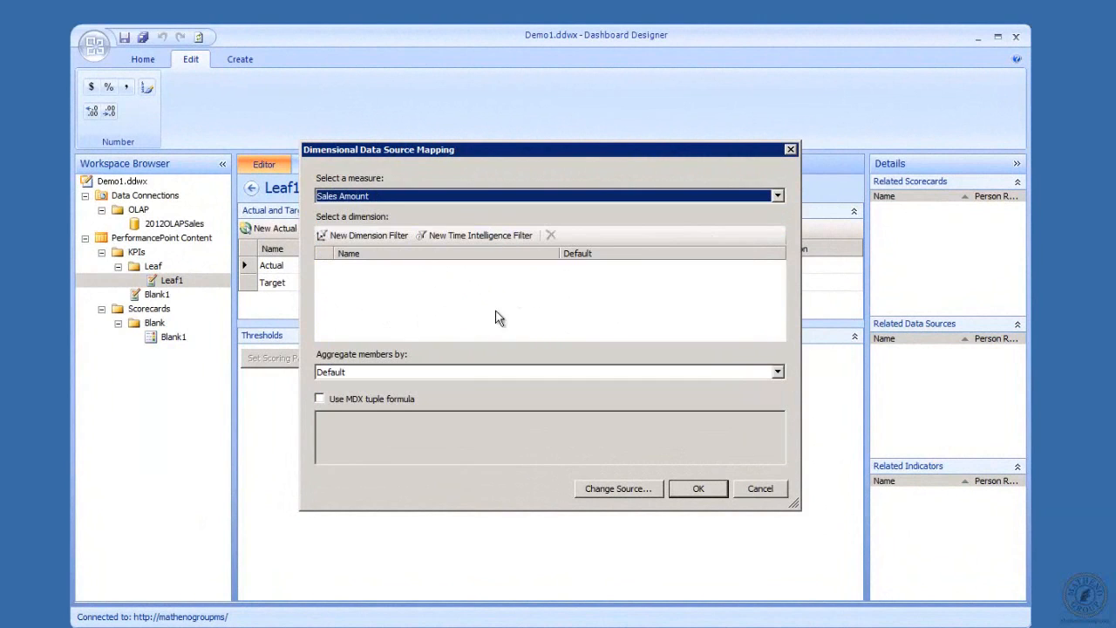
{"action": "left_click", "coordinate": [695, 490]}
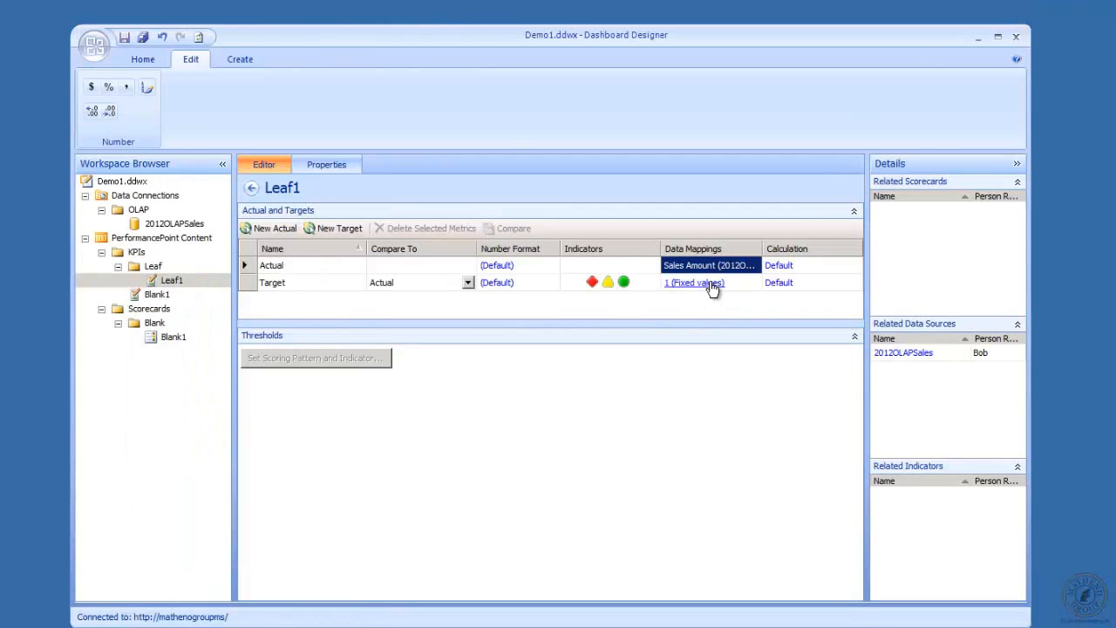
Replace Leaf1's fixed Target value of 1 with 60000000
{"action": "left_click", "coordinate": [708, 283]}
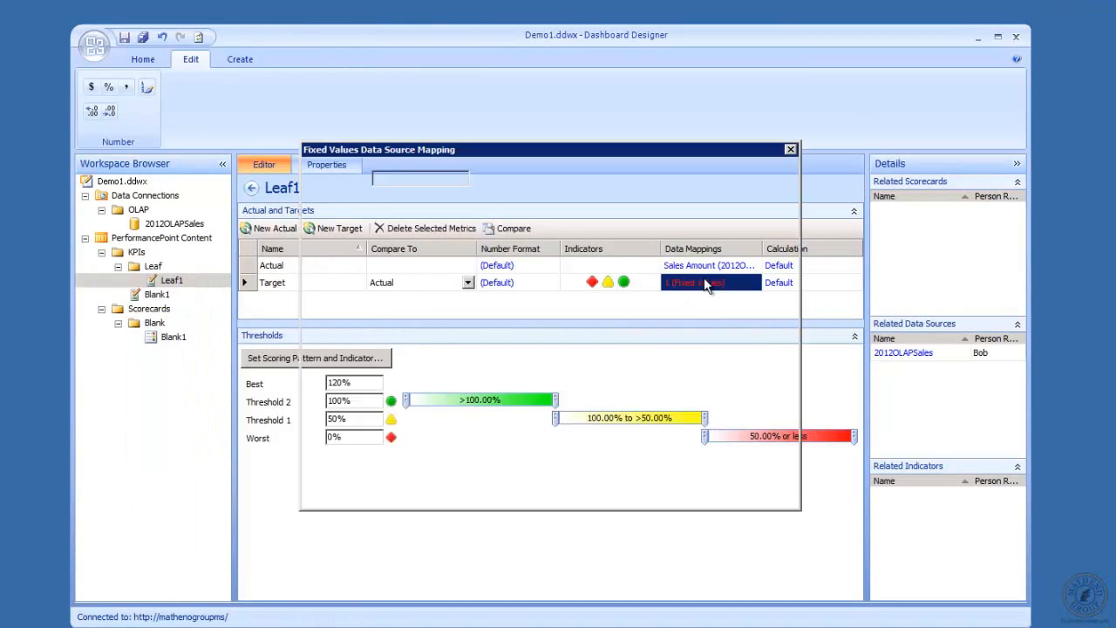
{"action": "left_click_drag", "start_coordinate": [389, 179], "coordinate": [308, 180]}
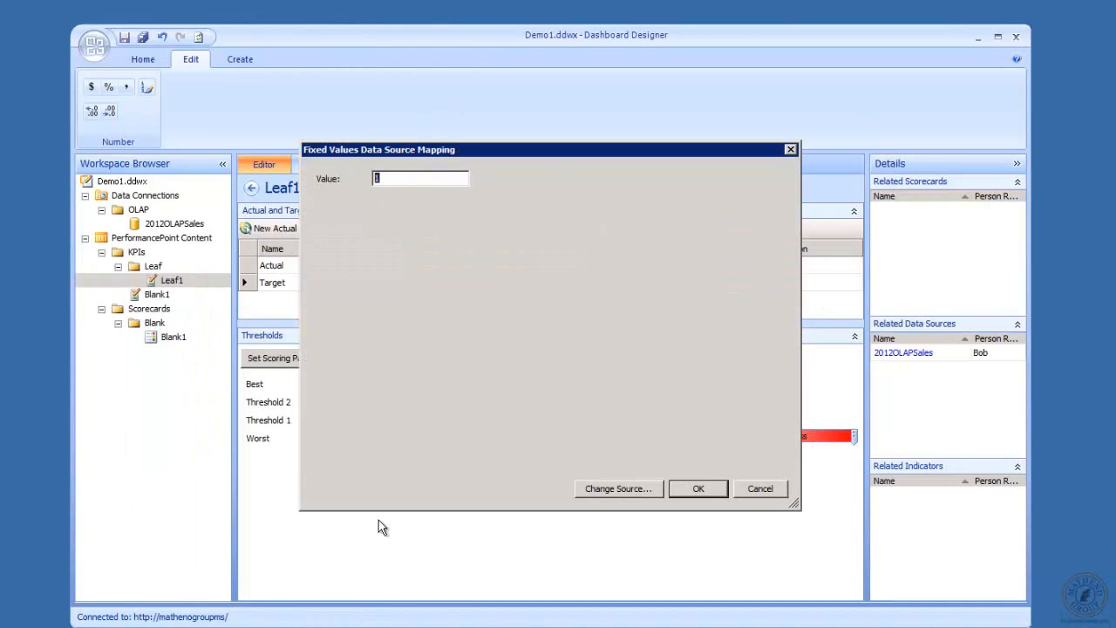
{"action": "type", "text": "60000000"}
{"action": "left_click", "coordinate": [699, 488]}
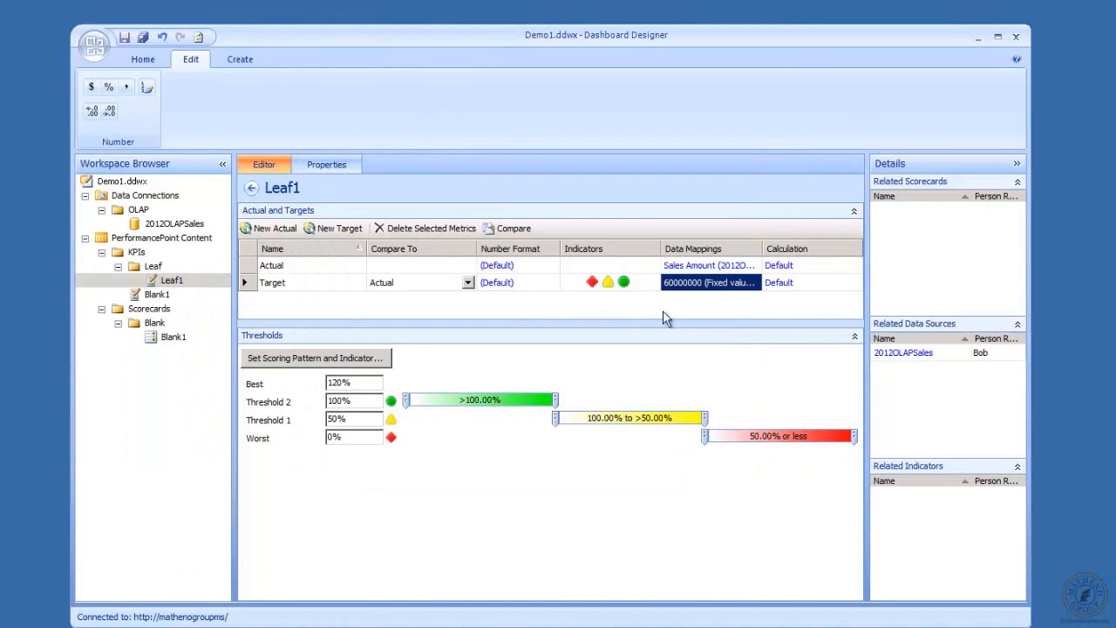
Give the Target an Increasing is Better pattern with Stoplight - Medium indicators and worst value 0
{"action": "left_click", "coordinate": [356, 360]}
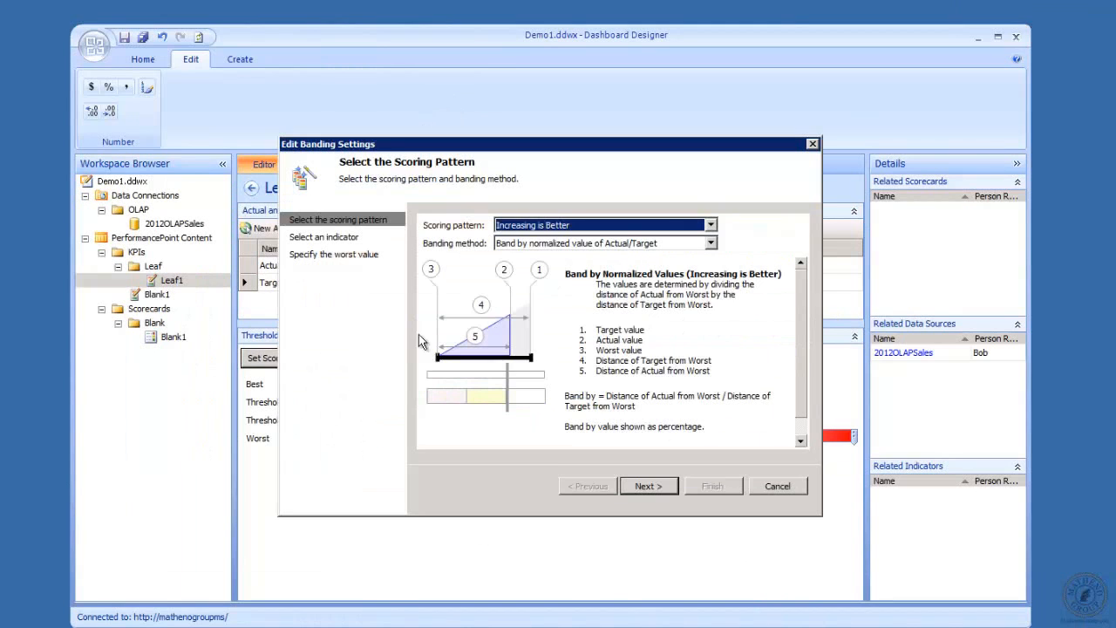
{"action": "left_click", "coordinate": [660, 486]}
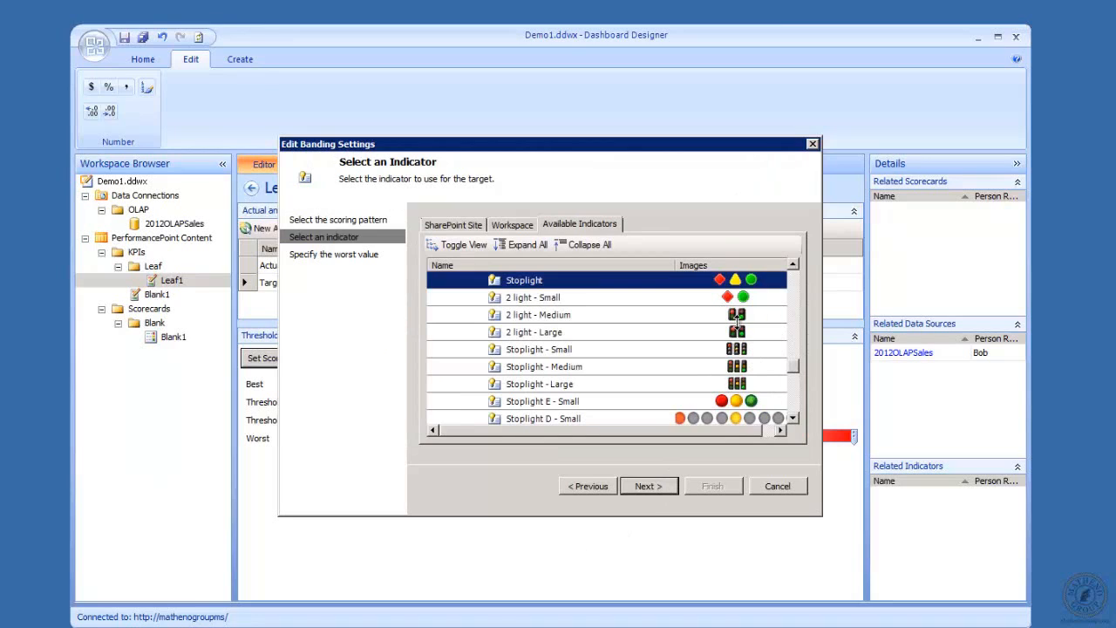
{"action": "double_click", "coordinate": [740, 371]}
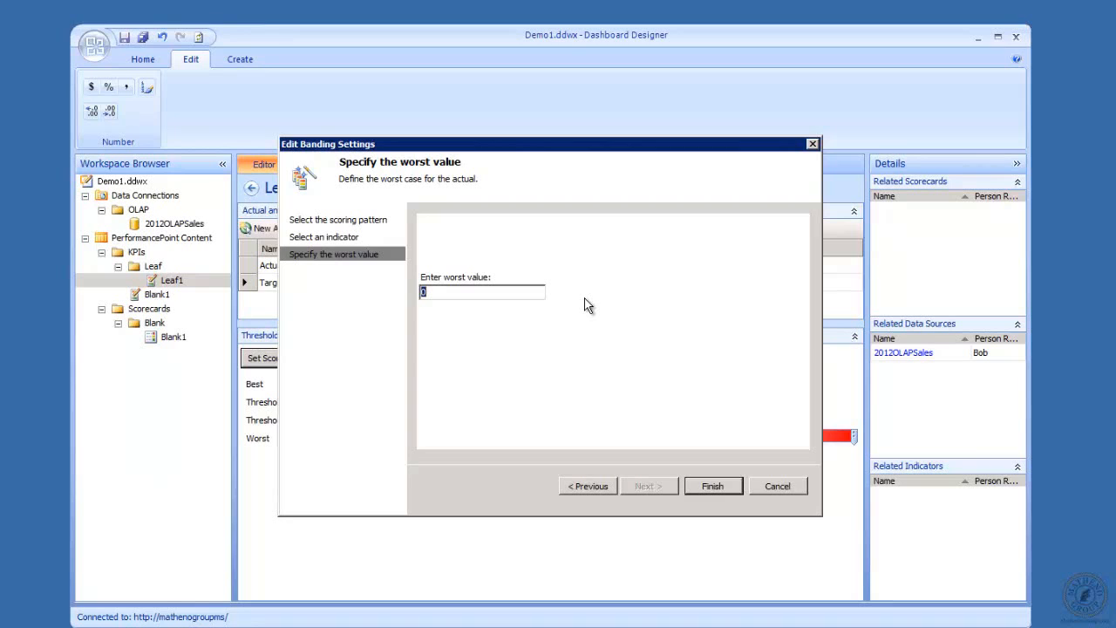
{"action": "left_click", "coordinate": [717, 489]}
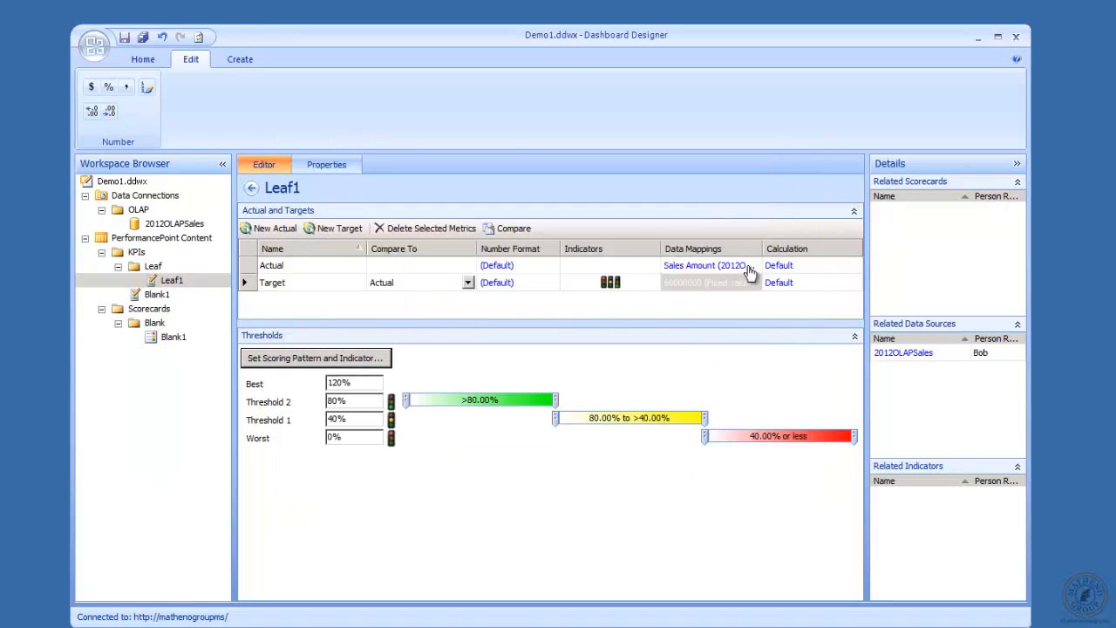
Check Leaf1's Properties and Editor views, then show the Scorecards folder
{"action": "left_click", "coordinate": [321, 168]}
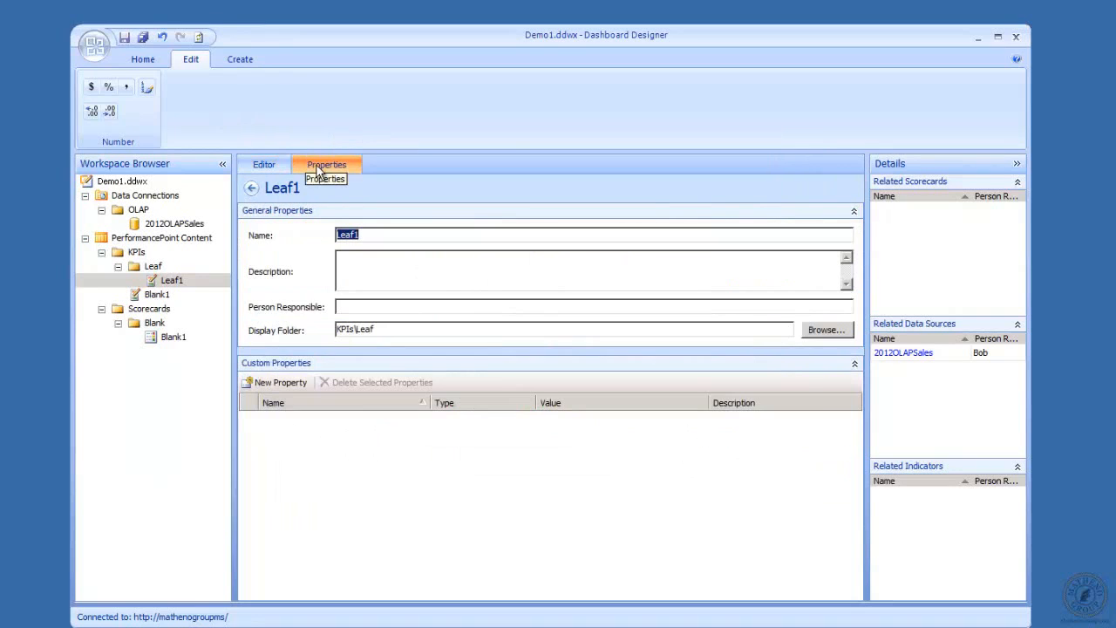
{"action": "left_click", "coordinate": [262, 167]}
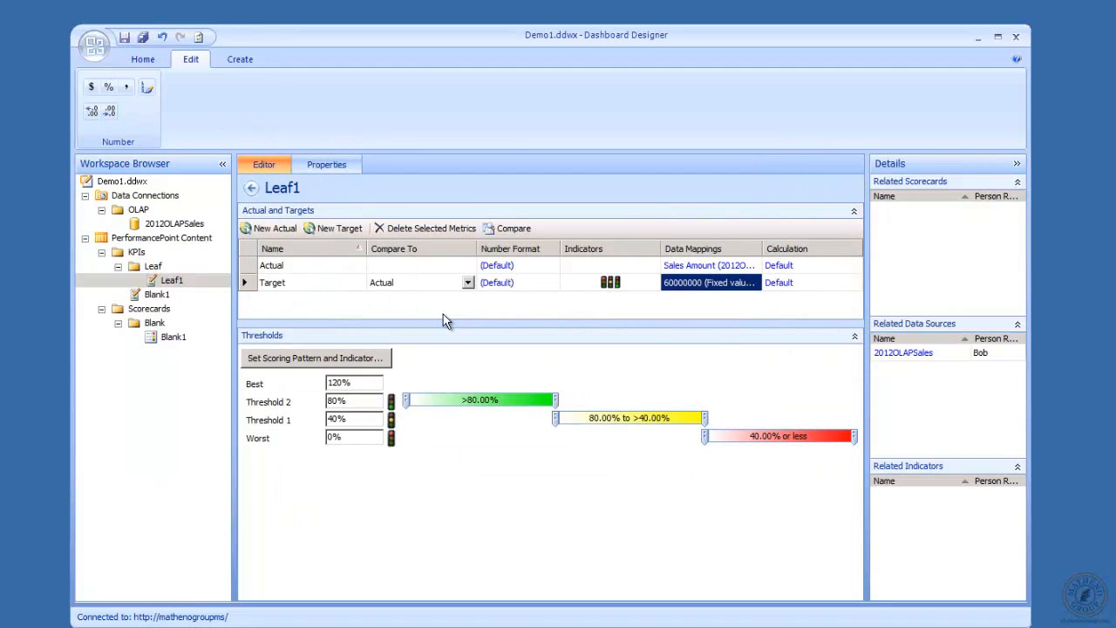
{"action": "left_click", "coordinate": [150, 314]}
Start a new Analysis Services scorecard using the OLAP data source
{"action": "right_click", "coordinate": [150, 314]}
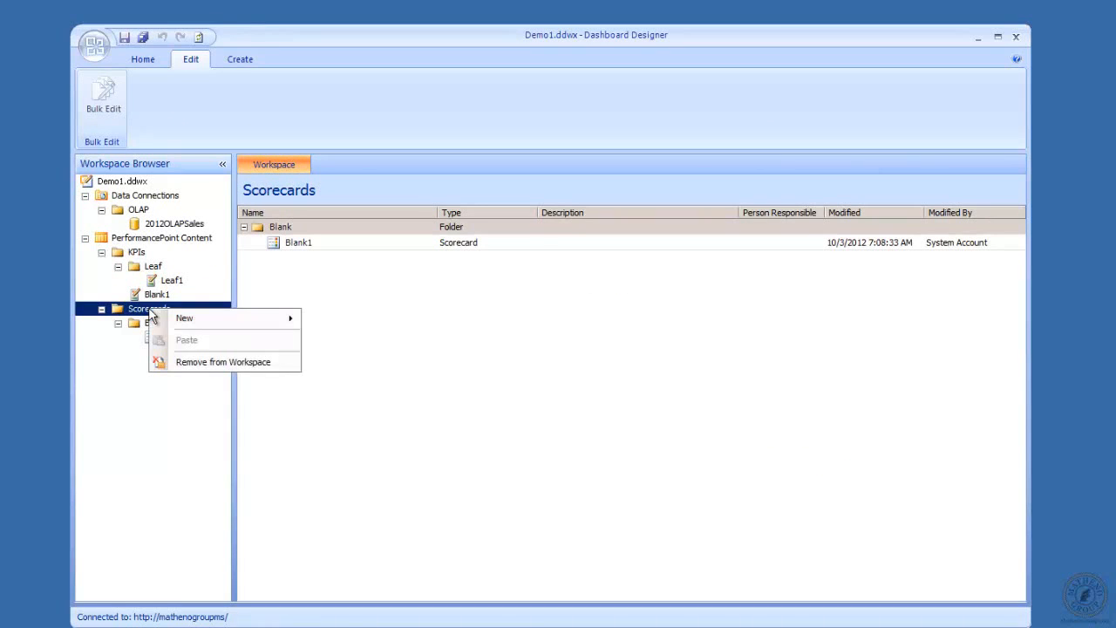
{"action": "mouse_move", "coordinate": [224, 317]}
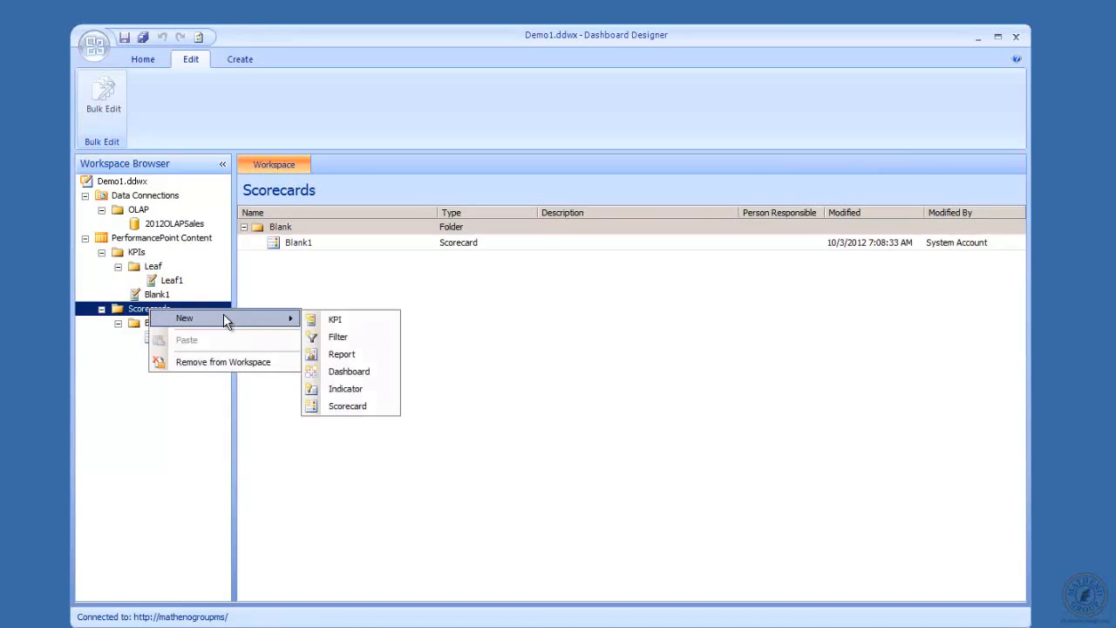
{"action": "left_click", "coordinate": [378, 408]}
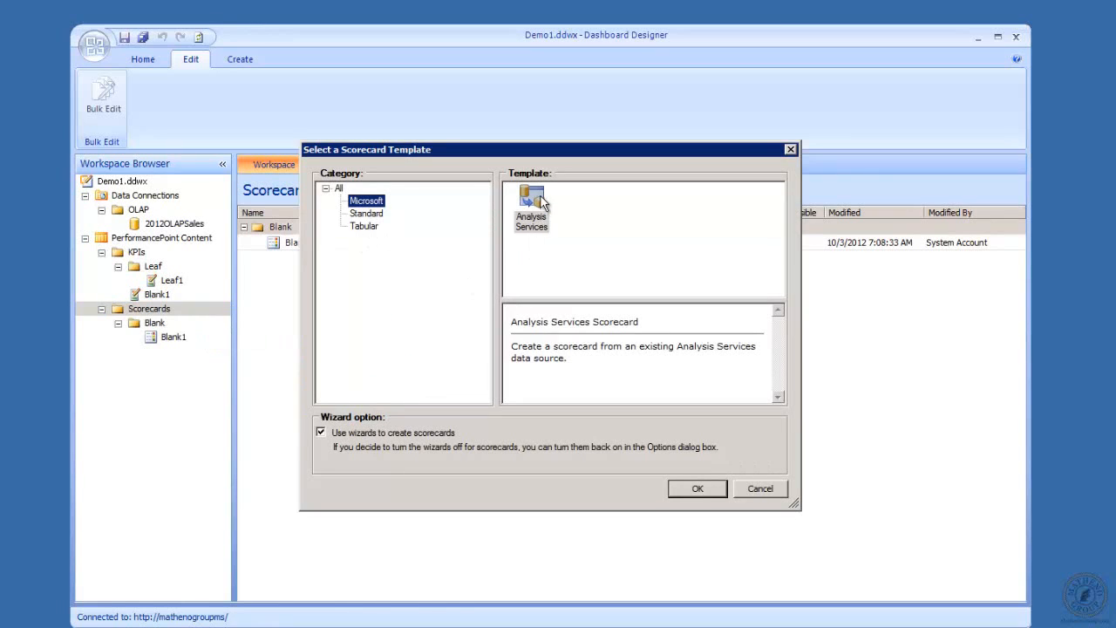
{"action": "left_click", "coordinate": [697, 488]}
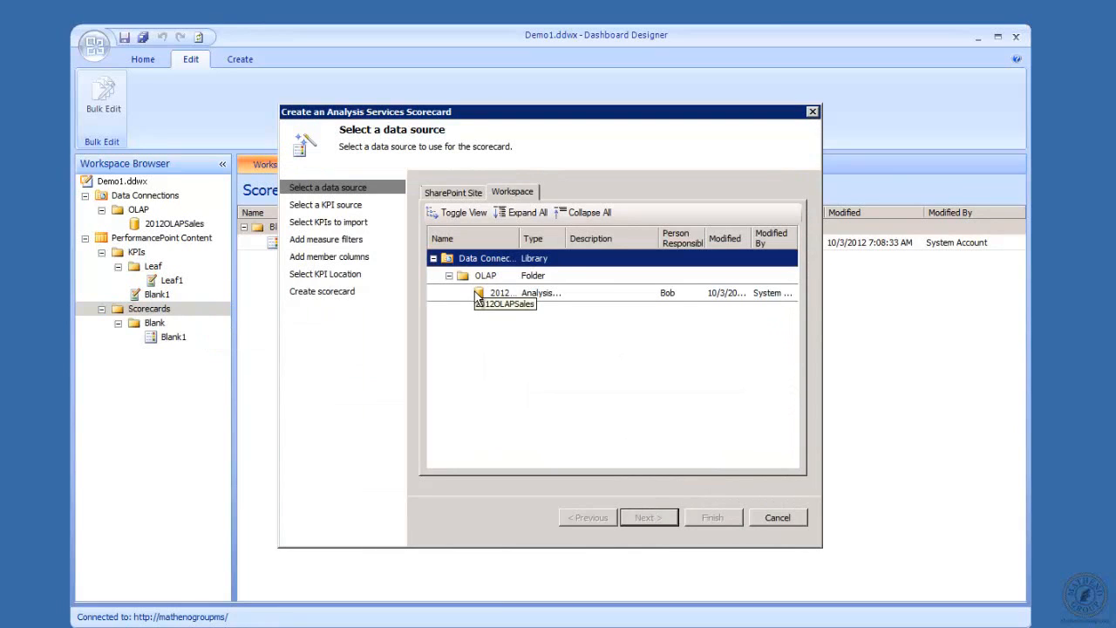
{"action": "left_click", "coordinate": [477, 296]}
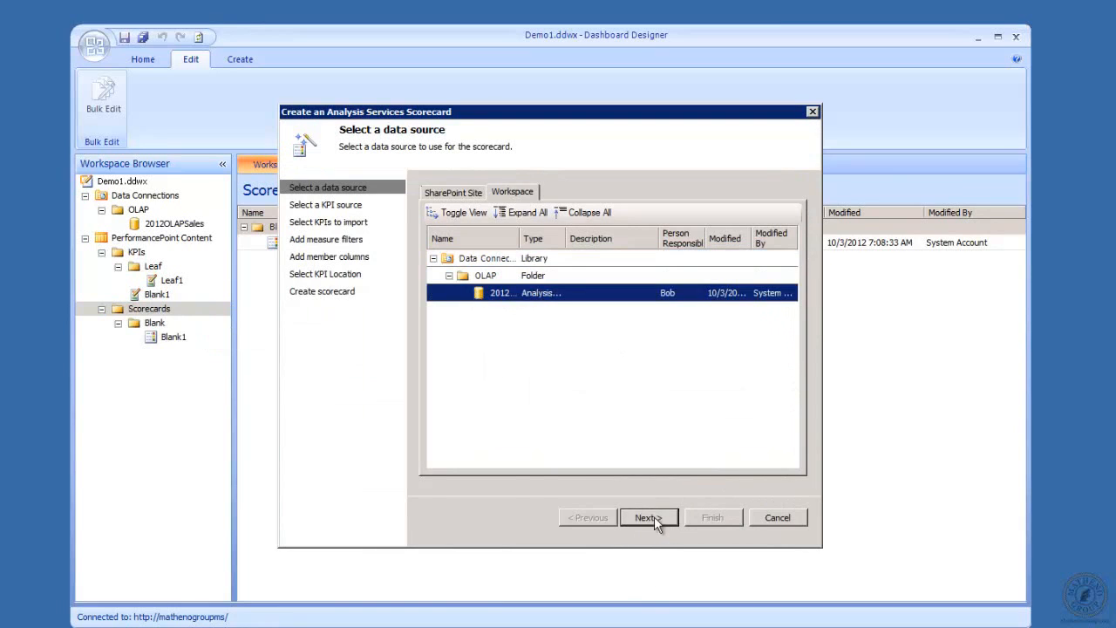
{"action": "left_click", "coordinate": [649, 518]}
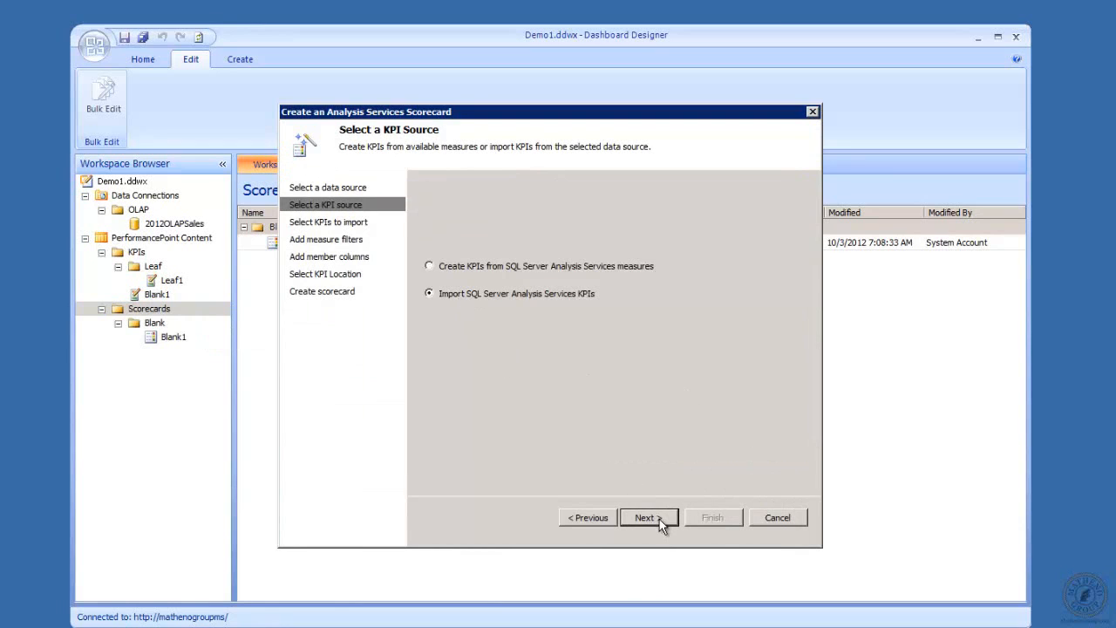
Import the existing Leaf1 KPI into the scorecard, dismissing an error along the way
{"action": "left_click", "coordinate": [649, 518]}
{"action": "left_click", "coordinate": [602, 360]}
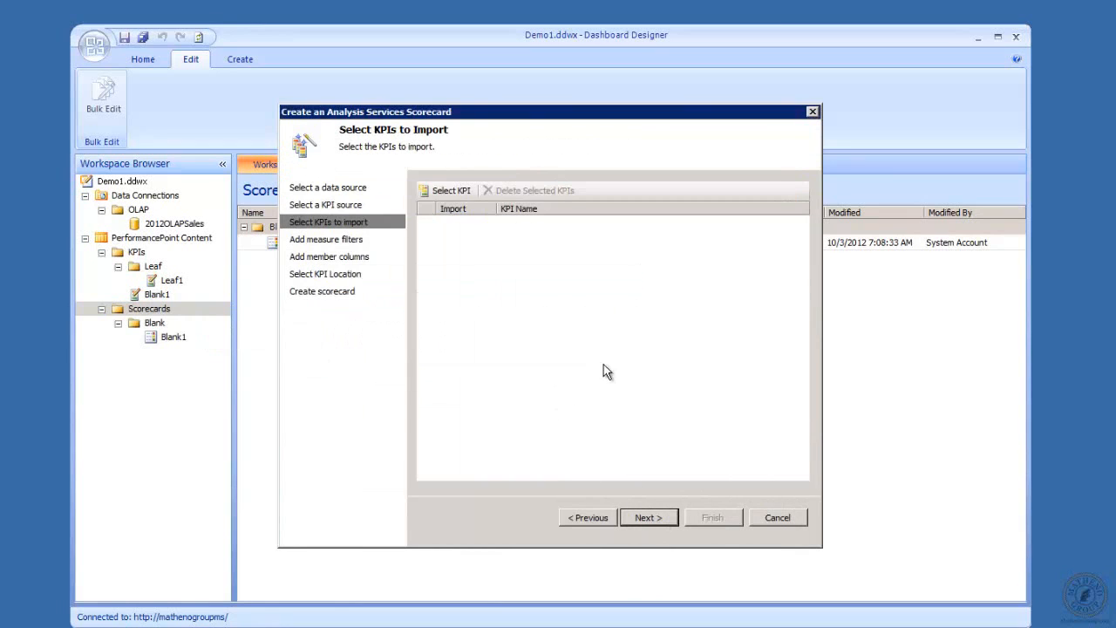
{"action": "left_click", "coordinate": [443, 190]}
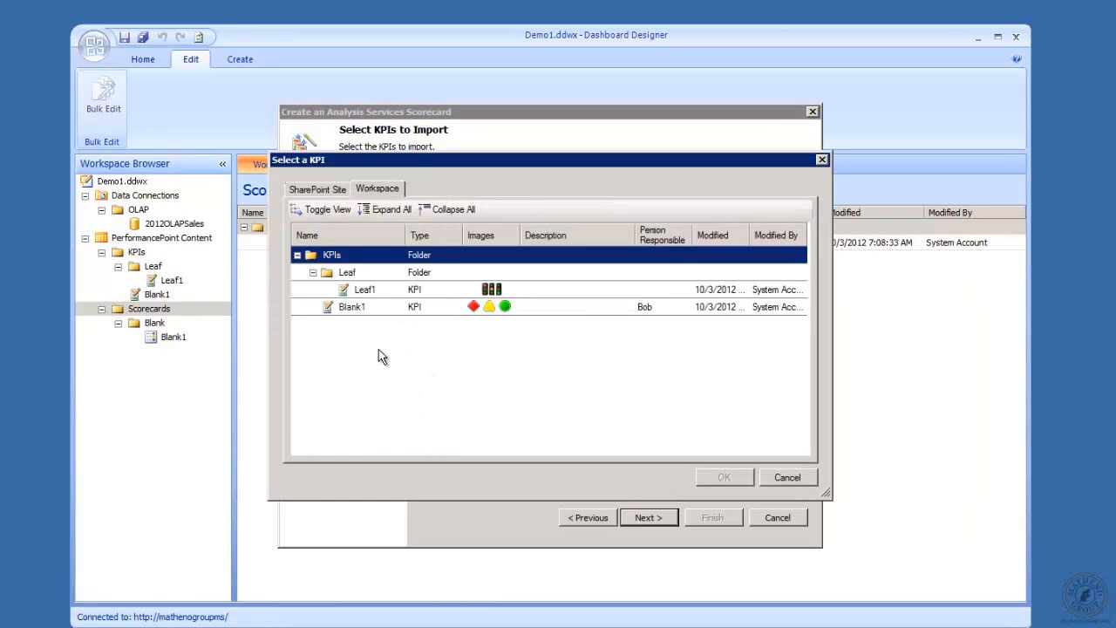
{"action": "left_click", "coordinate": [395, 296]}
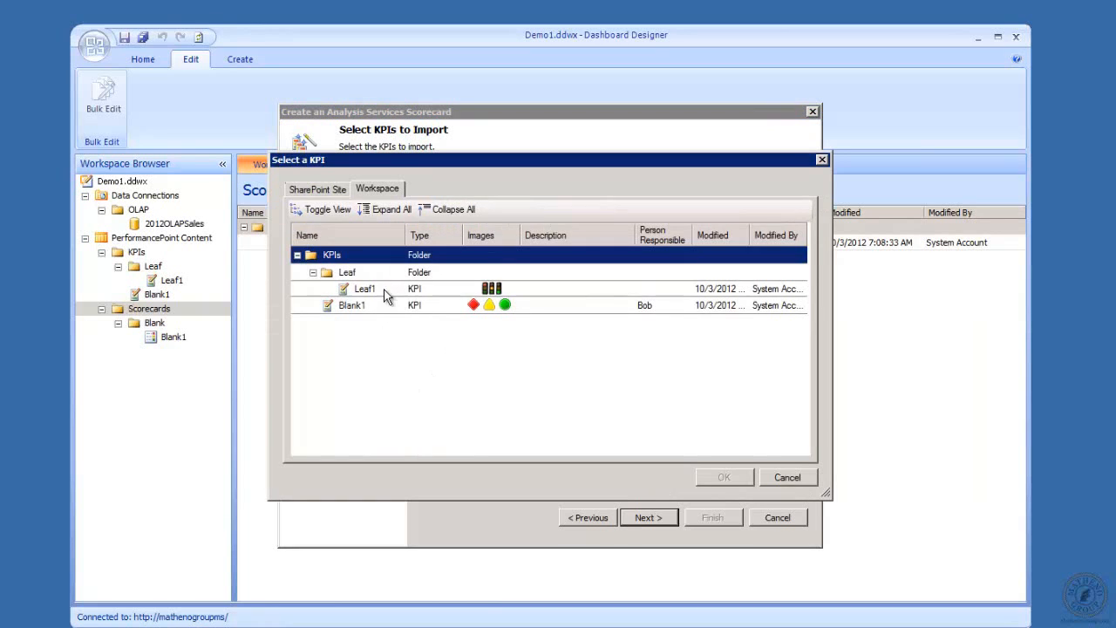
{"action": "left_click", "coordinate": [371, 281]}
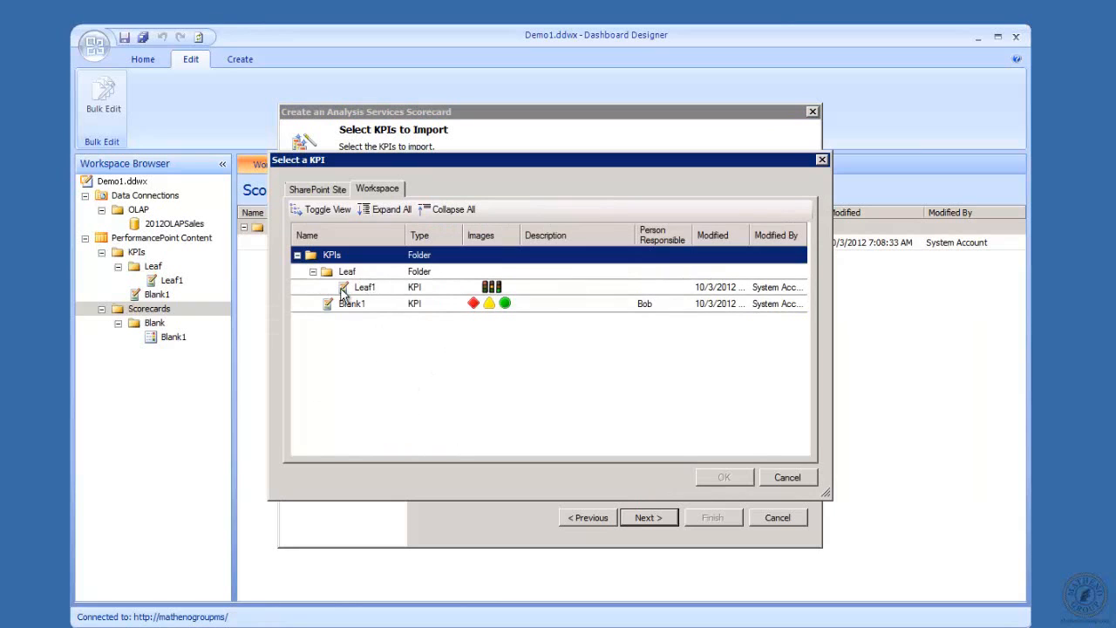
{"action": "left_click", "coordinate": [363, 290]}
{"action": "left_click", "coordinate": [726, 479]}
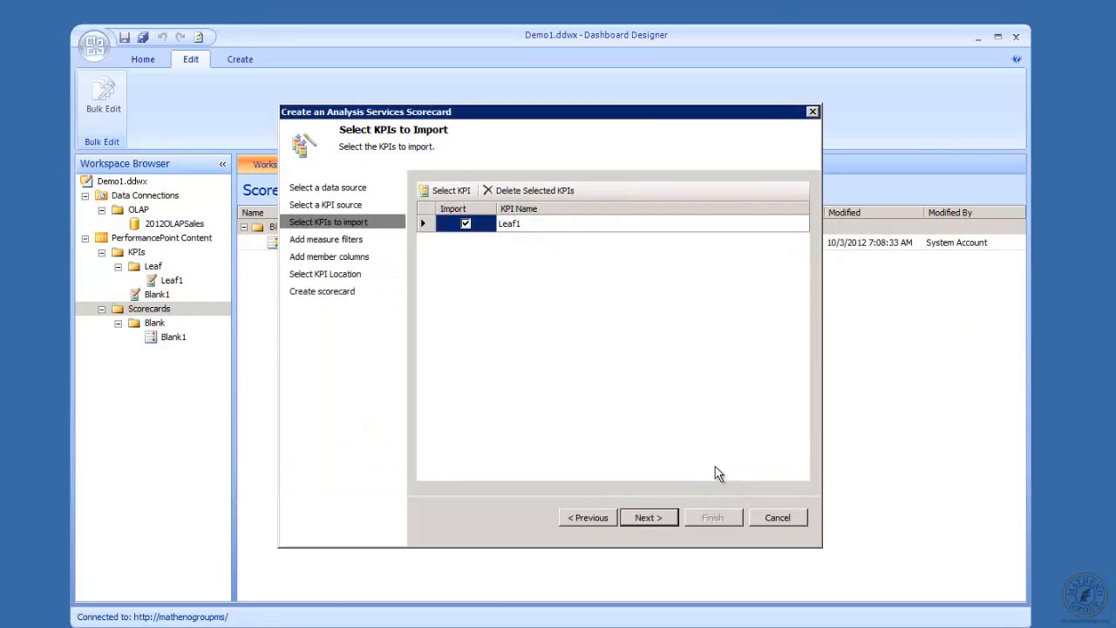
Skip the measure filter and member column steps and create the scorecard
{"action": "left_click", "coordinate": [639, 518]}
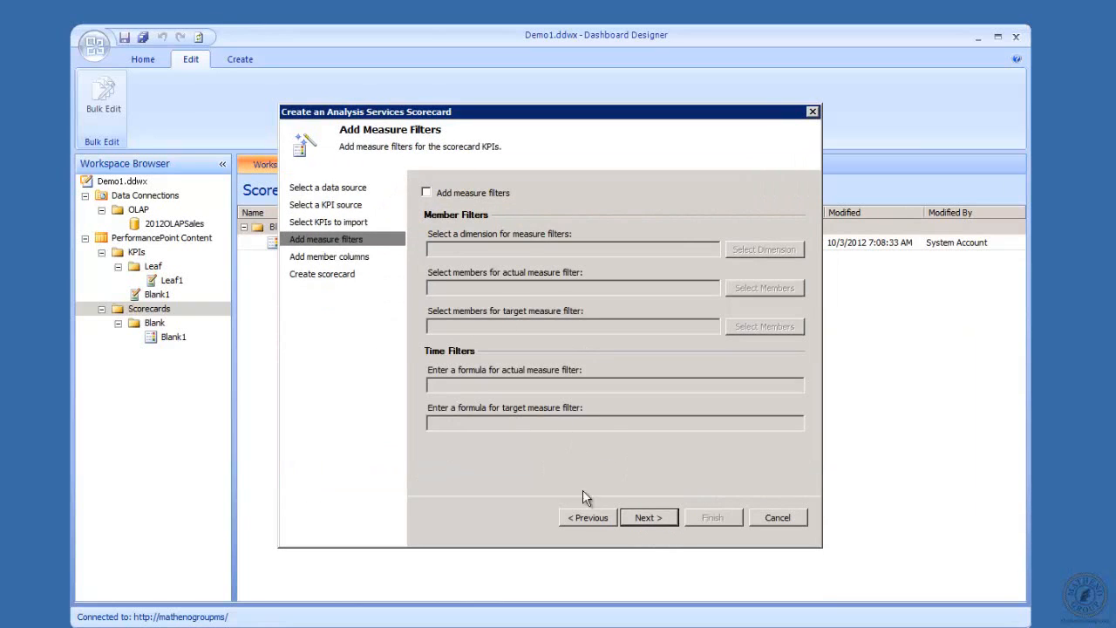
{"action": "left_click", "coordinate": [646, 518]}
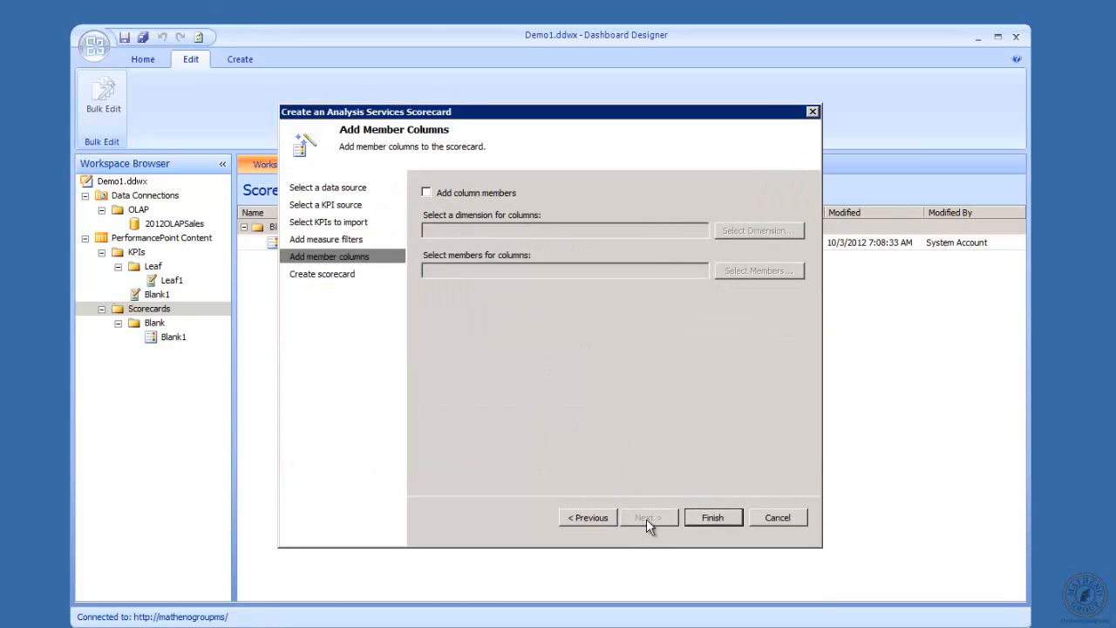
{"action": "left_click", "coordinate": [720, 518]}
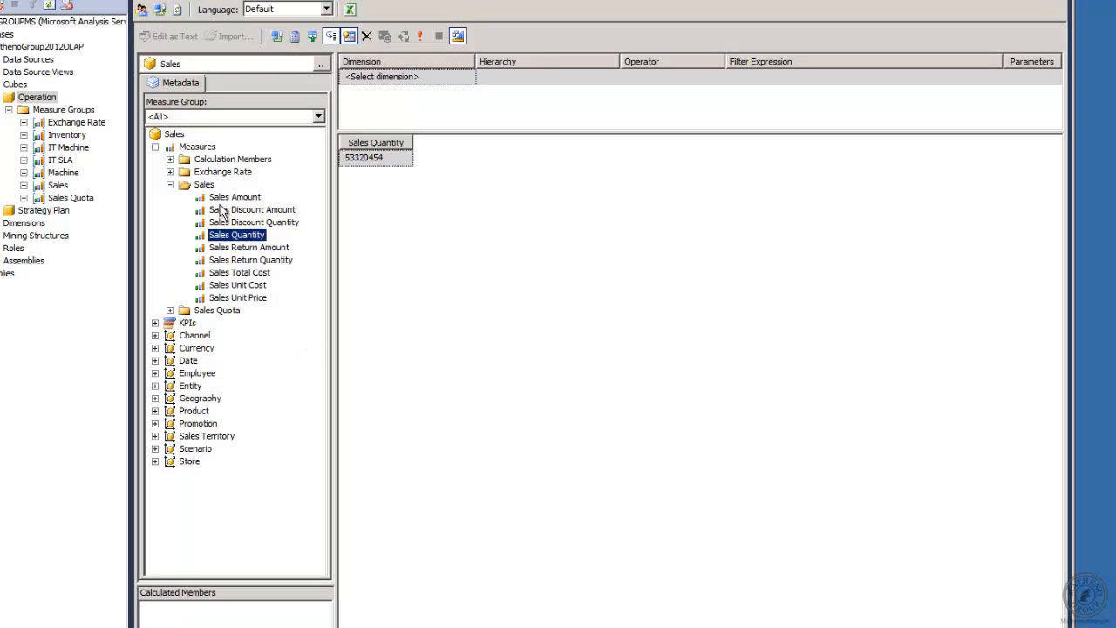
Replace Sales Quantity with Sales Amount in the SSMS cube query, then minimize Management Studio
{"action": "left_click", "coordinate": [234, 199]}
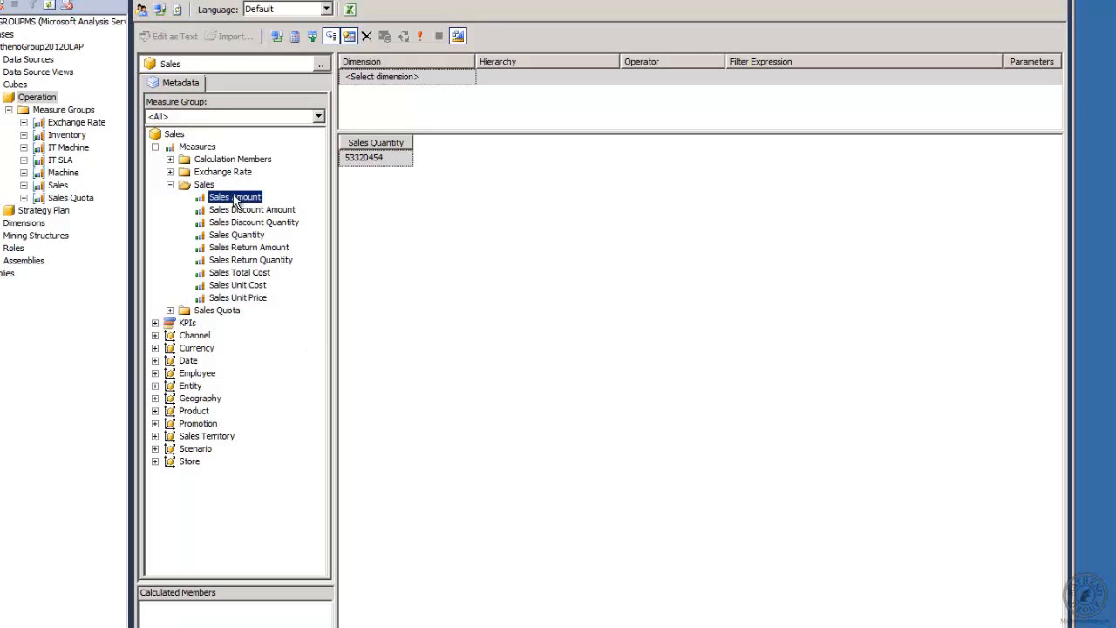
{"action": "right_click", "coordinate": [421, 208]}
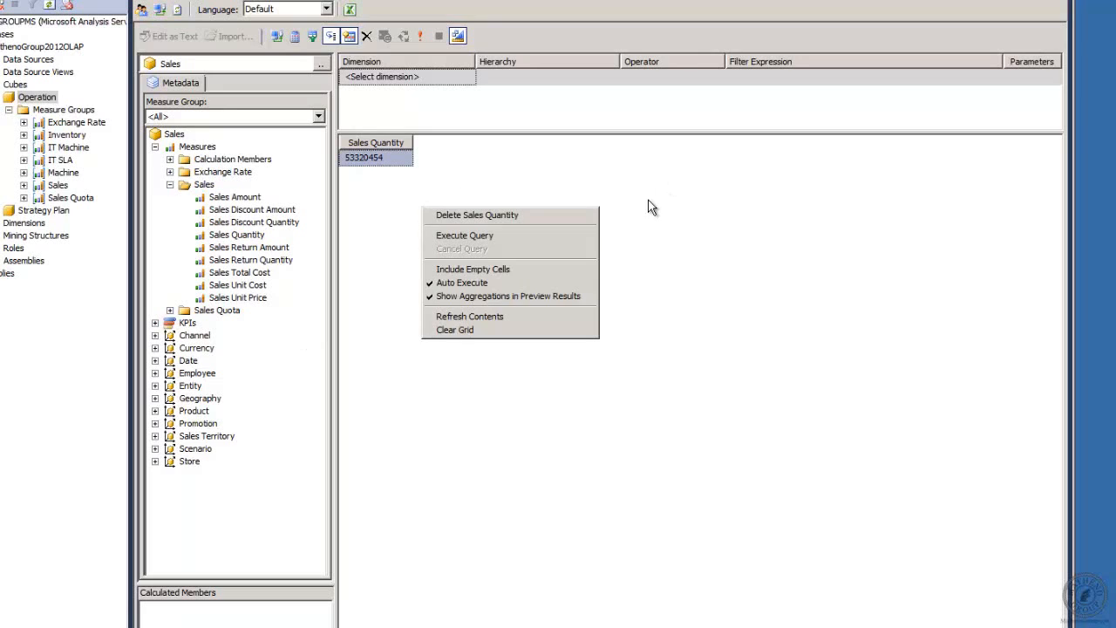
{"action": "left_click", "coordinate": [461, 168]}
{"action": "right_click", "coordinate": [457, 173]}
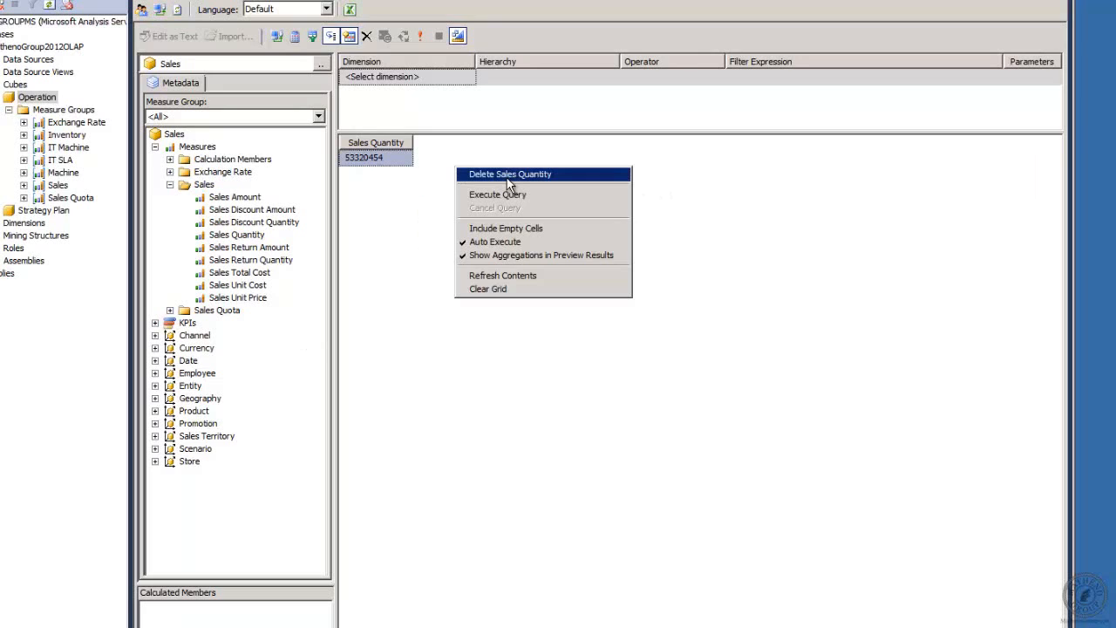
{"action": "left_click", "coordinate": [495, 174]}
{"action": "left_click", "coordinate": [243, 199]}
{"action": "right_click", "coordinate": [245, 202]}
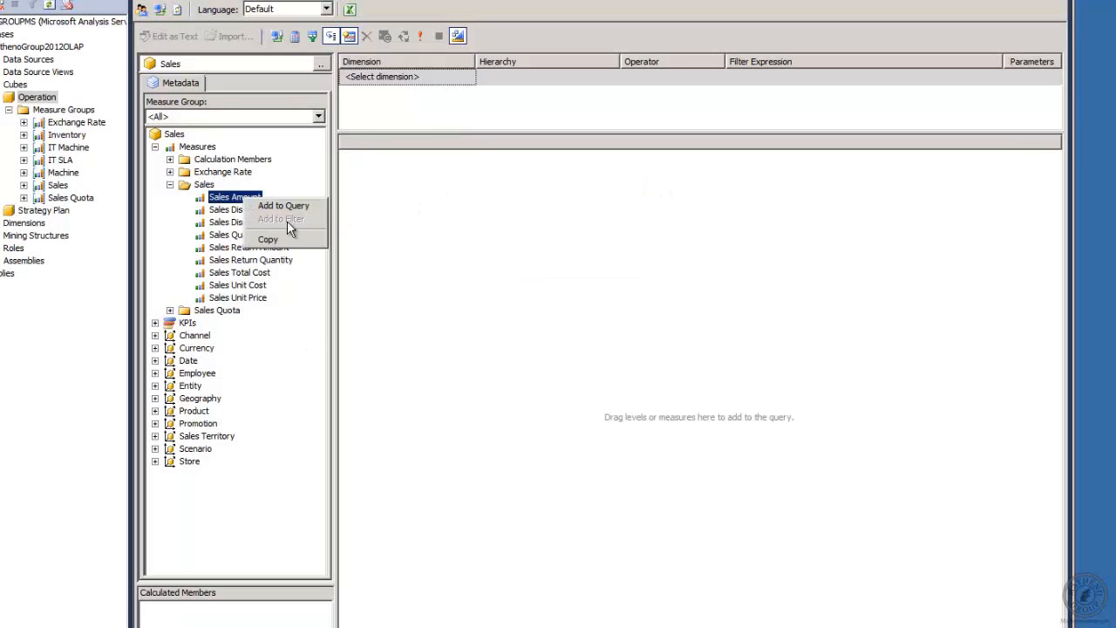
{"action": "left_click", "coordinate": [292, 202]}
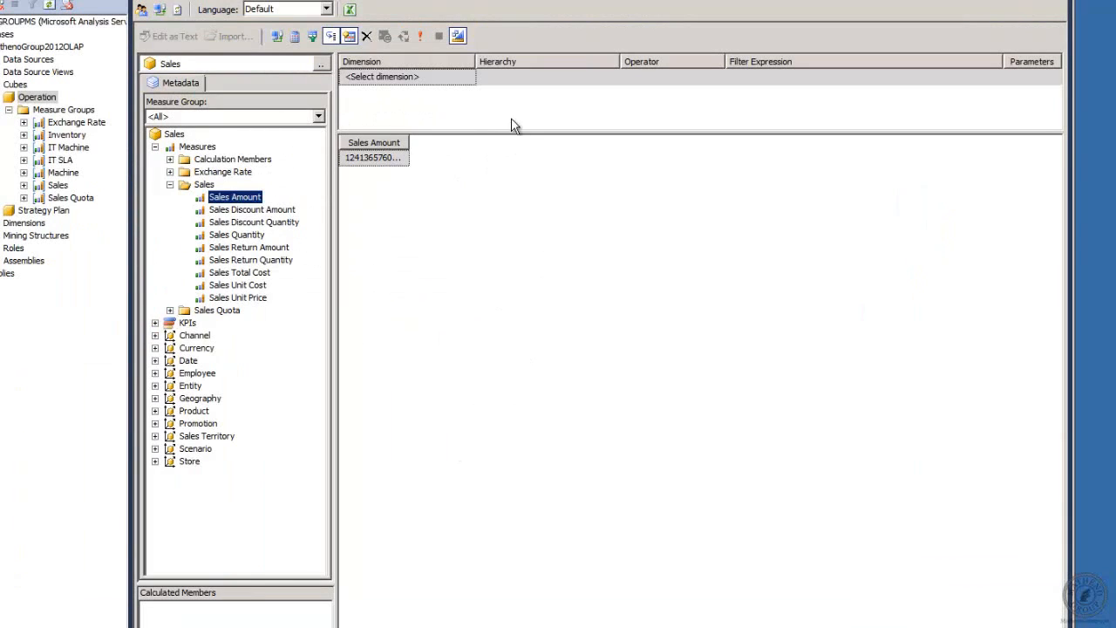
{"action": "left_click", "coordinate": [1023, 0]}
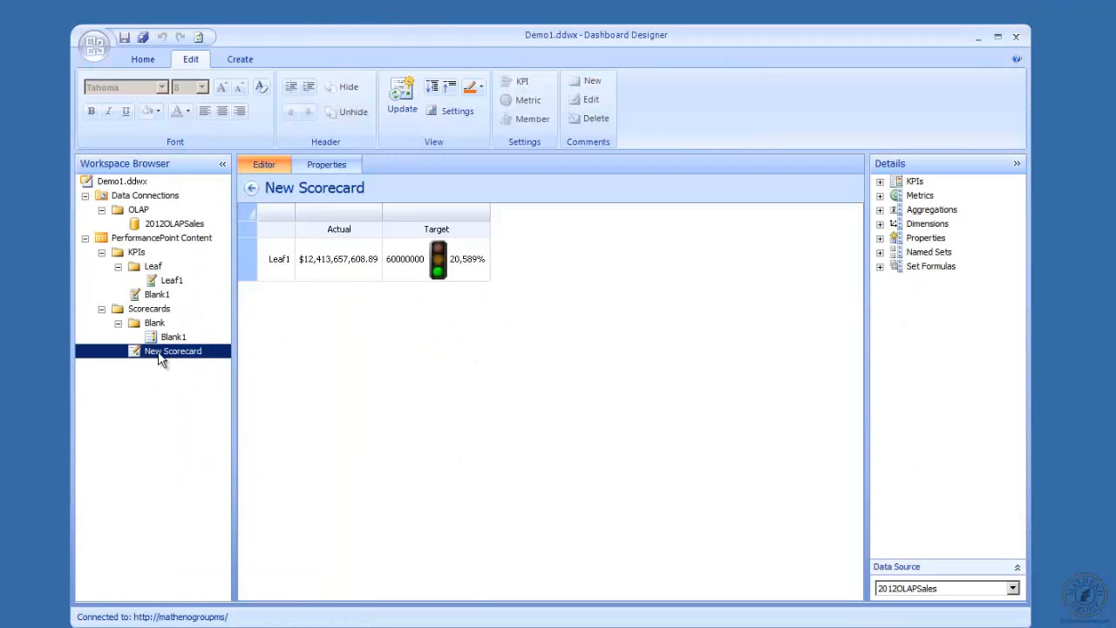
Rename the Leaf1 KPI to Sales Amount
{"action": "left_click", "coordinate": [171, 281]}
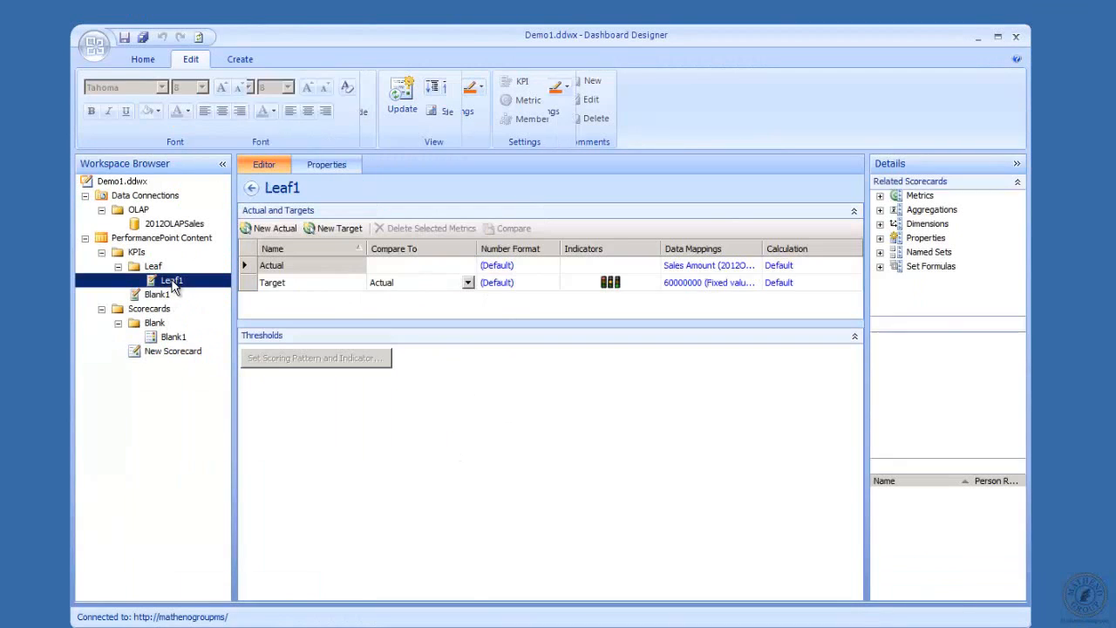
{"action": "left_click", "coordinate": [345, 165]}
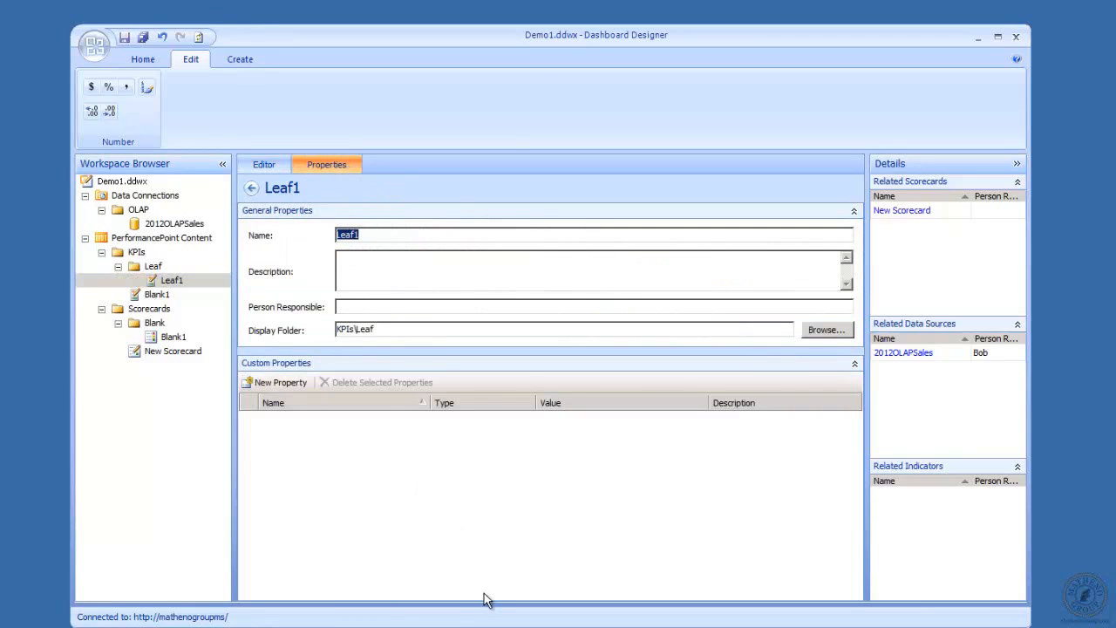
{"action": "type", "text": "Sales Amount Sales Cube"}
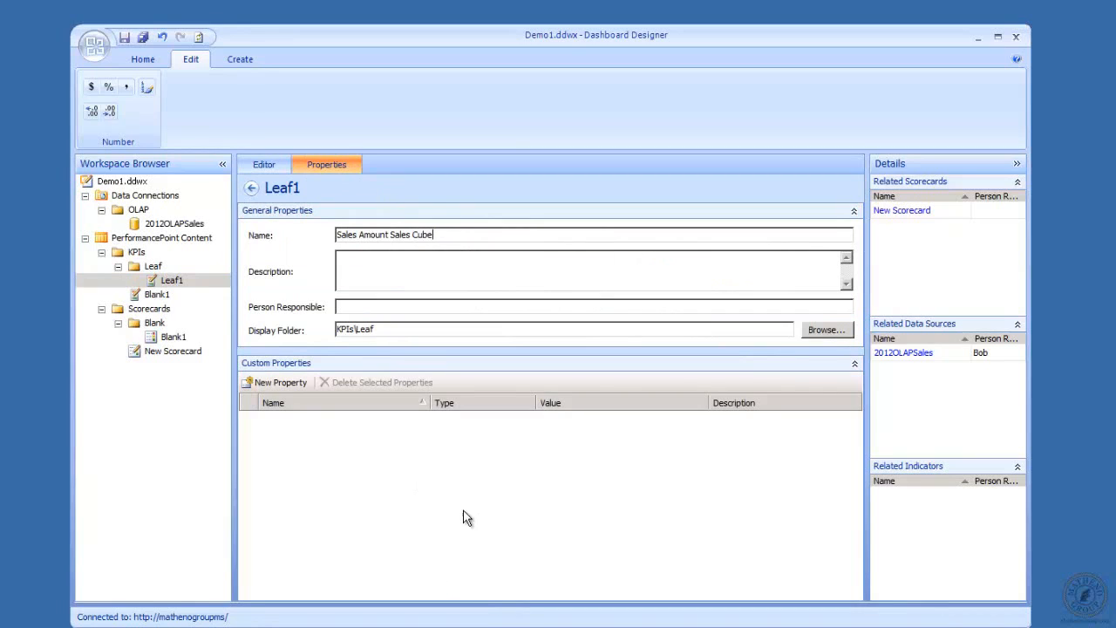
{"action": "key", "text": "BackSpace"}
{"action": "key", "text": "BackSpace"}
{"action": "key", "text": "BackSpace"}
{"action": "left_click", "coordinate": [162, 295]}
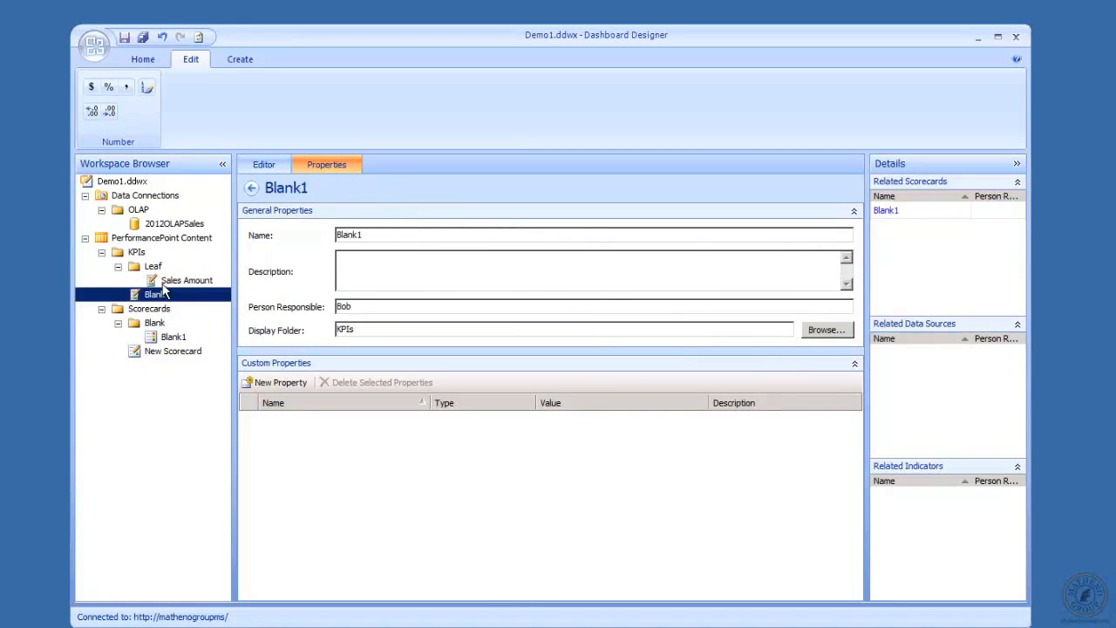
{"action": "left_click", "coordinate": [165, 281]}
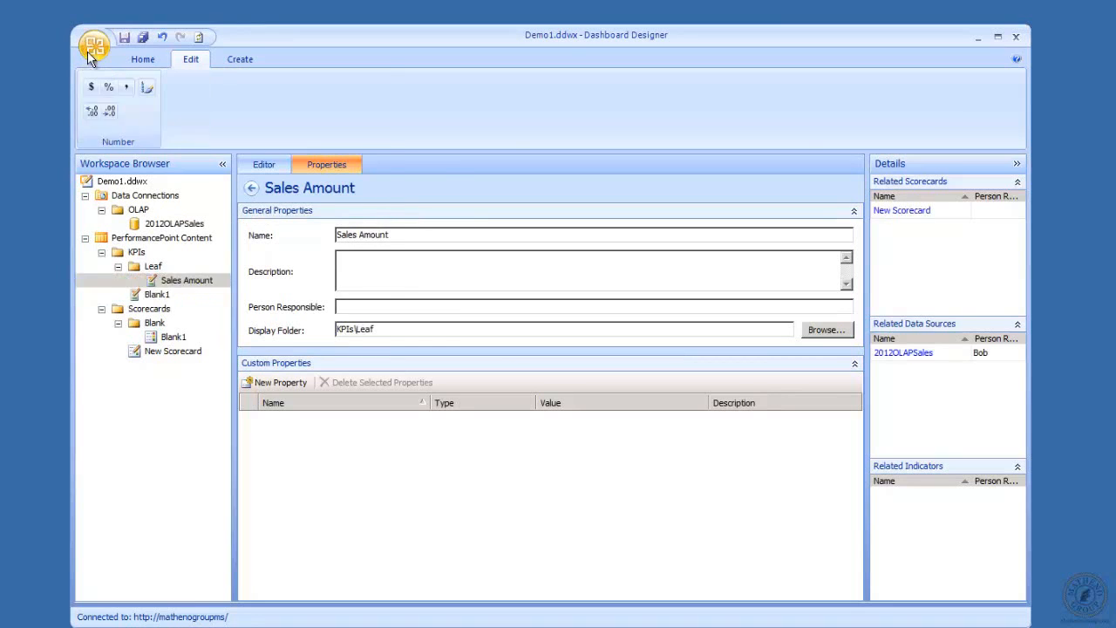
Save all workspace changes and check New Scorecard's Sales Amount row
{"action": "left_click", "coordinate": [94, 43]}
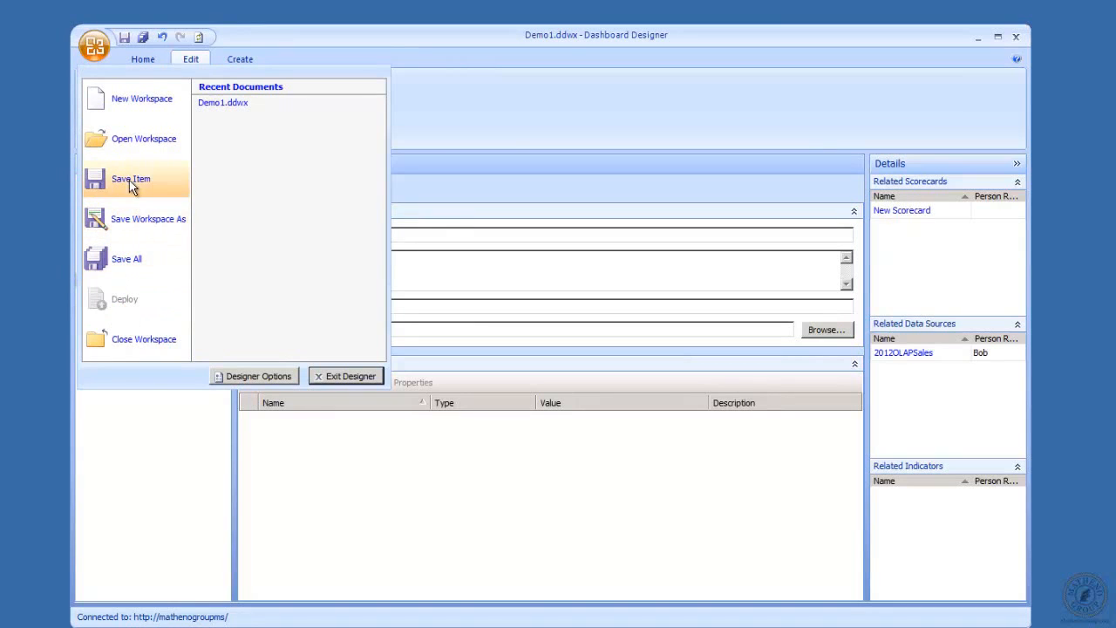
{"action": "left_click", "coordinate": [125, 258]}
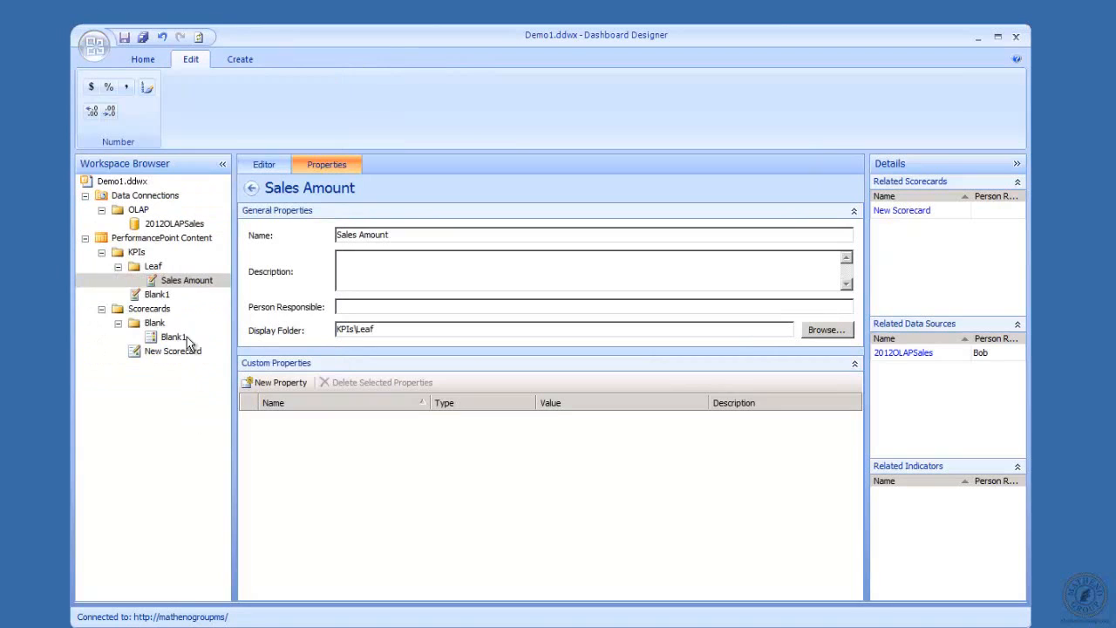
{"action": "left_click", "coordinate": [195, 281]}
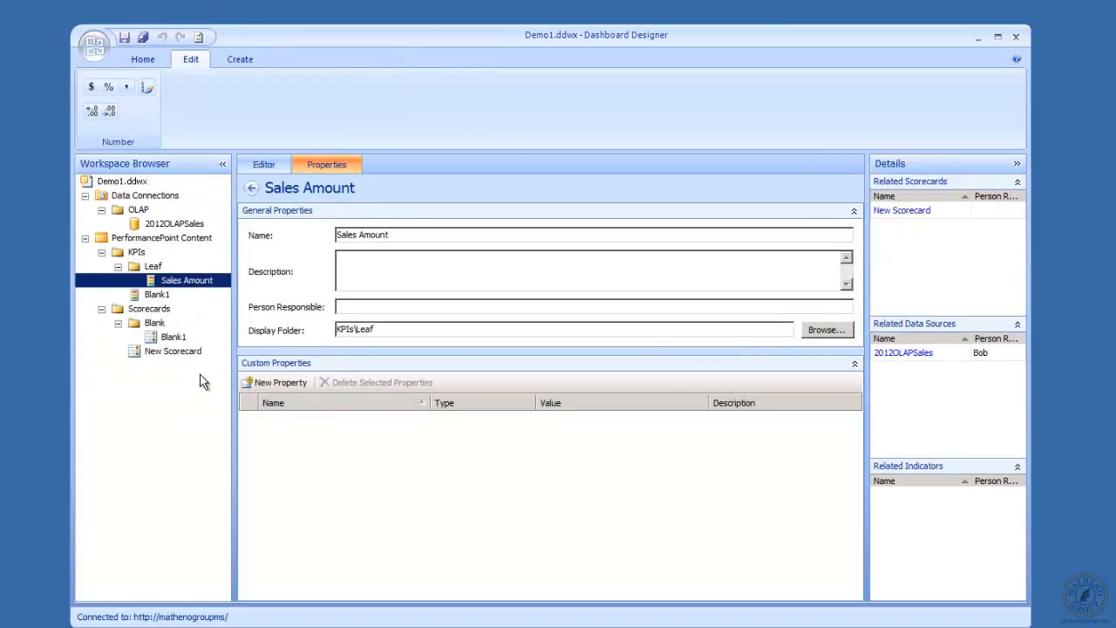
{"action": "left_click", "coordinate": [153, 353]}
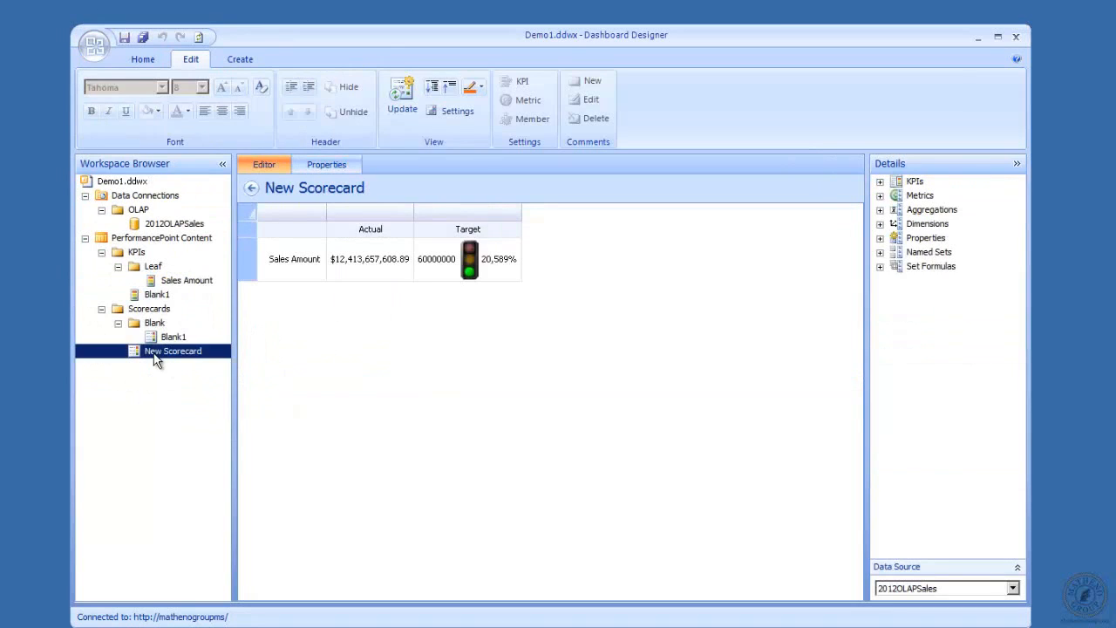
Rename the scorecard to Leaf
{"action": "left_click", "coordinate": [327, 164]}
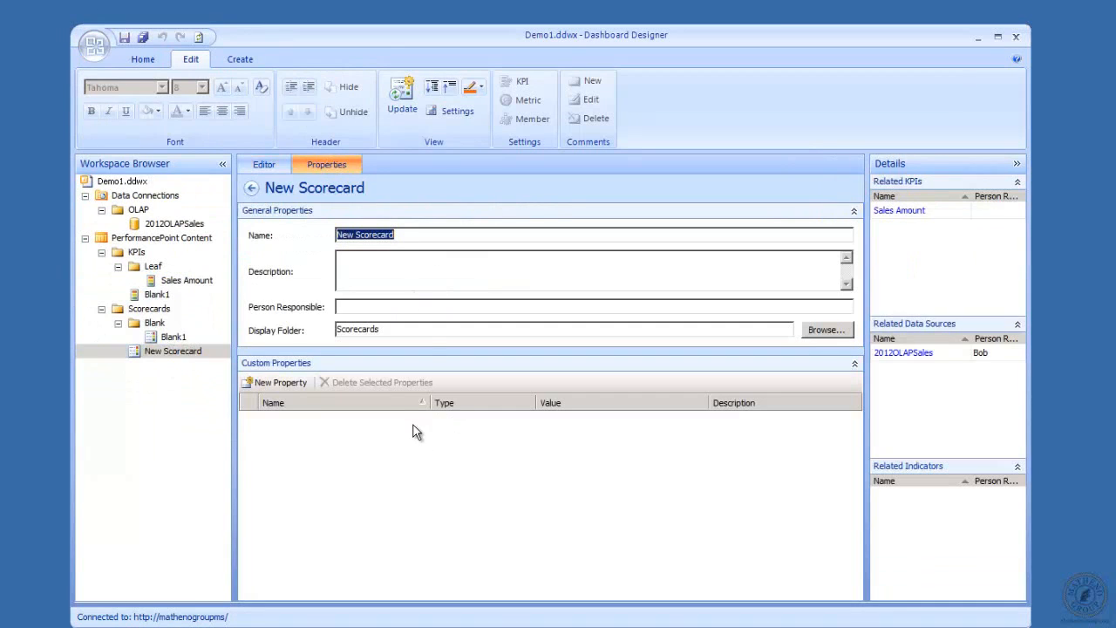
{"action": "type", "text": "Leaf"}
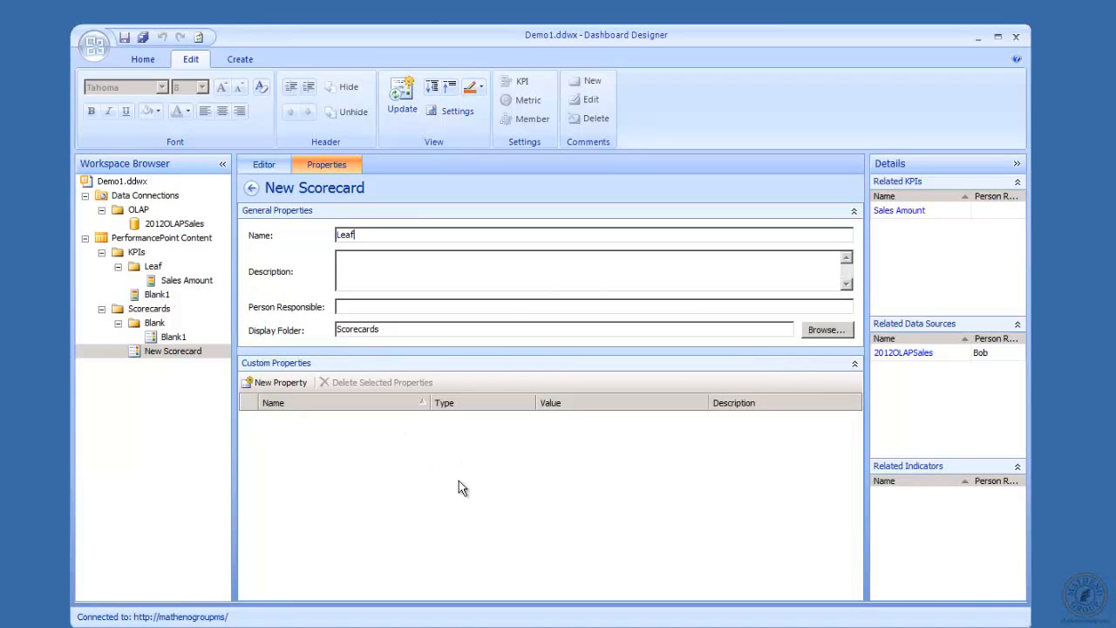
{"action": "left_click", "coordinate": [156, 310]}
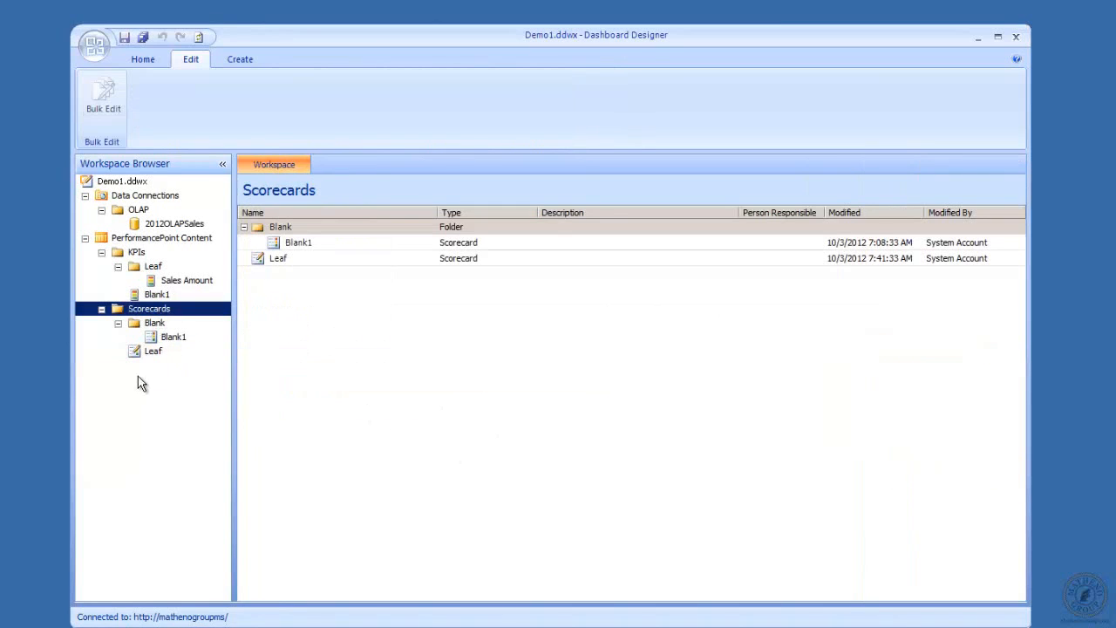
File the Leaf scorecard in a new Scorecards\Leaf display folder
{"action": "left_click", "coordinate": [154, 352]}
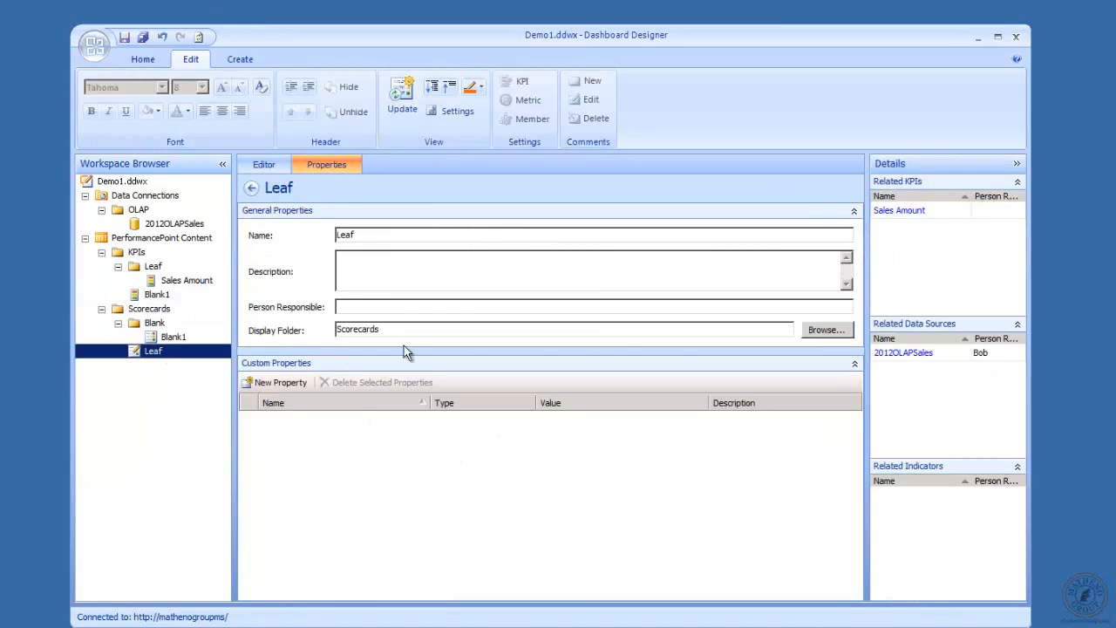
{"action": "left_click", "coordinate": [815, 335]}
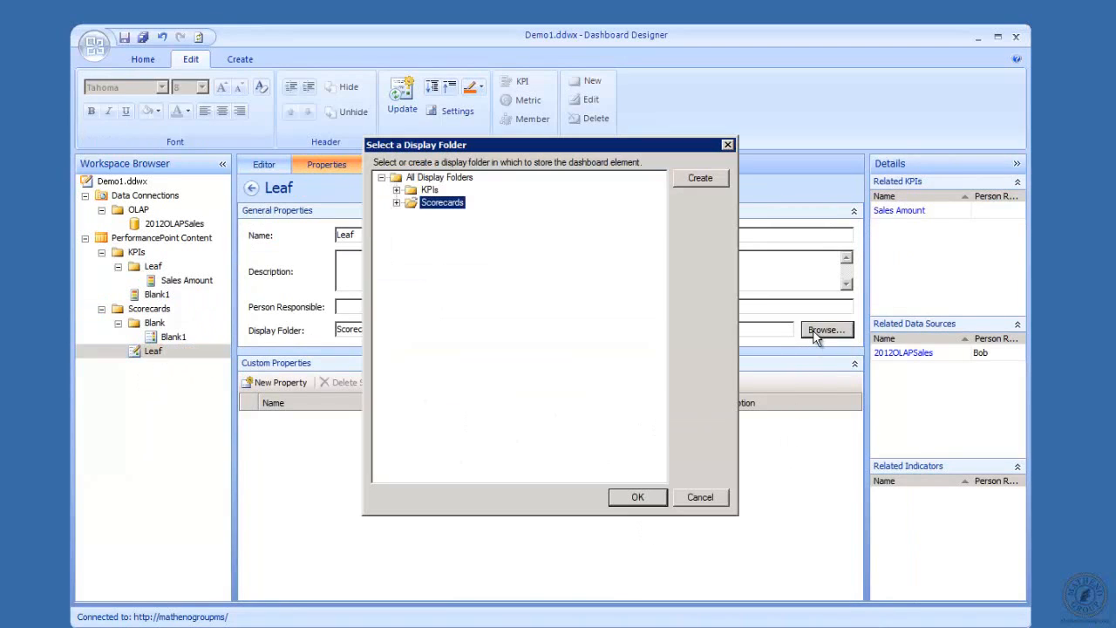
{"action": "left_click", "coordinate": [397, 203]}
{"action": "left_click", "coordinate": [703, 178]}
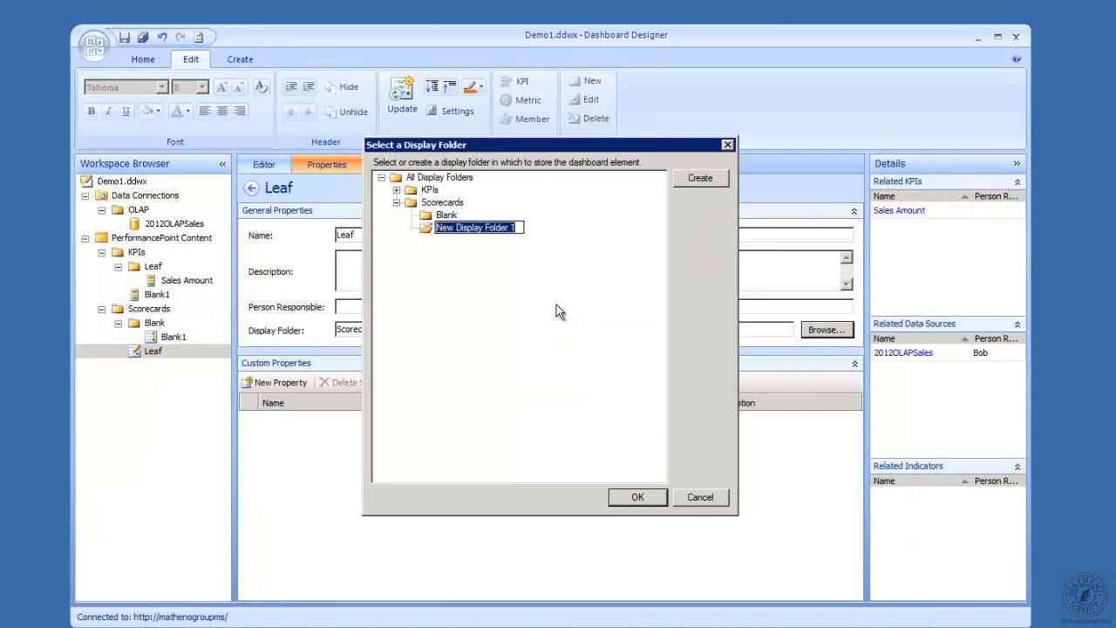
{"action": "type", "text": "Leaf"}
{"action": "key", "text": "Return"}
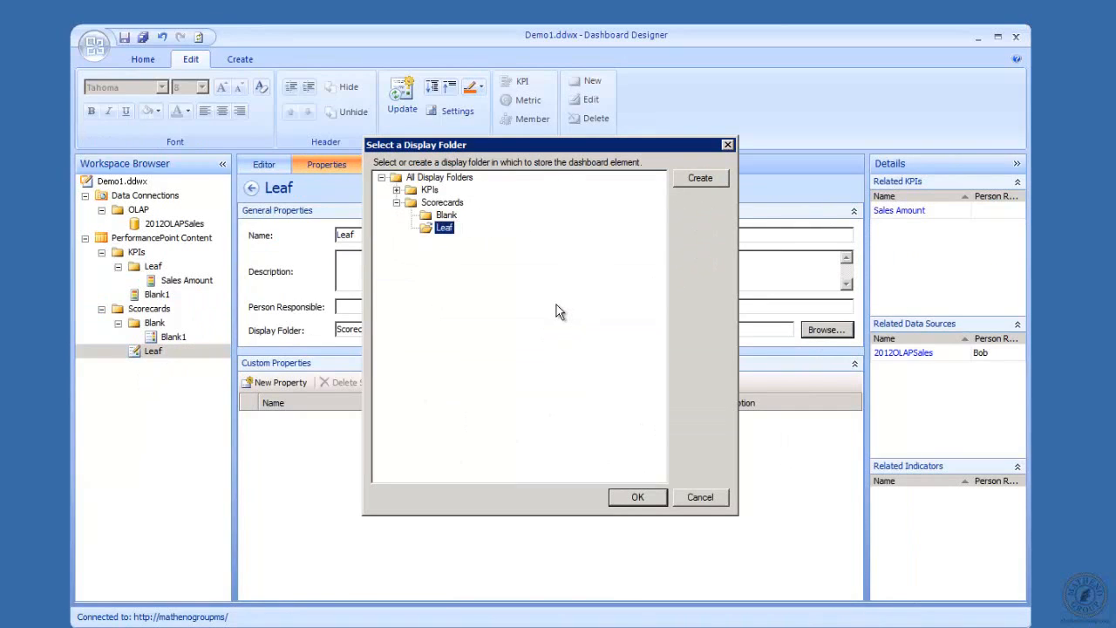
{"action": "left_click", "coordinate": [635, 496]}
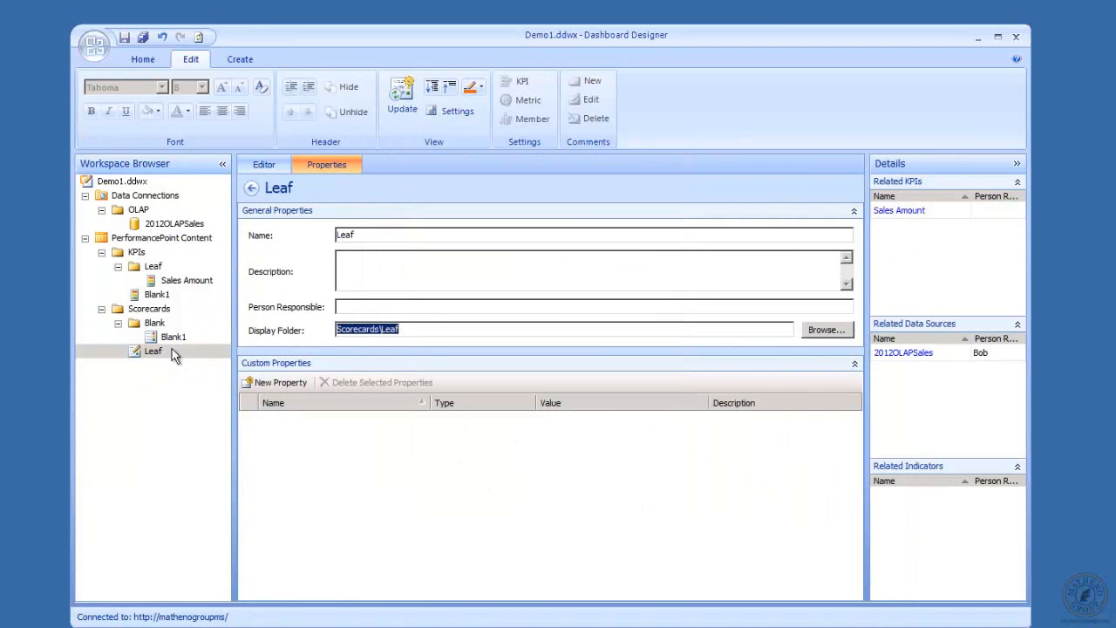
Review the Leaf scorecard grid's Actual and Target, then open the Sales Amount KPI
{"action": "left_click", "coordinate": [164, 312]}
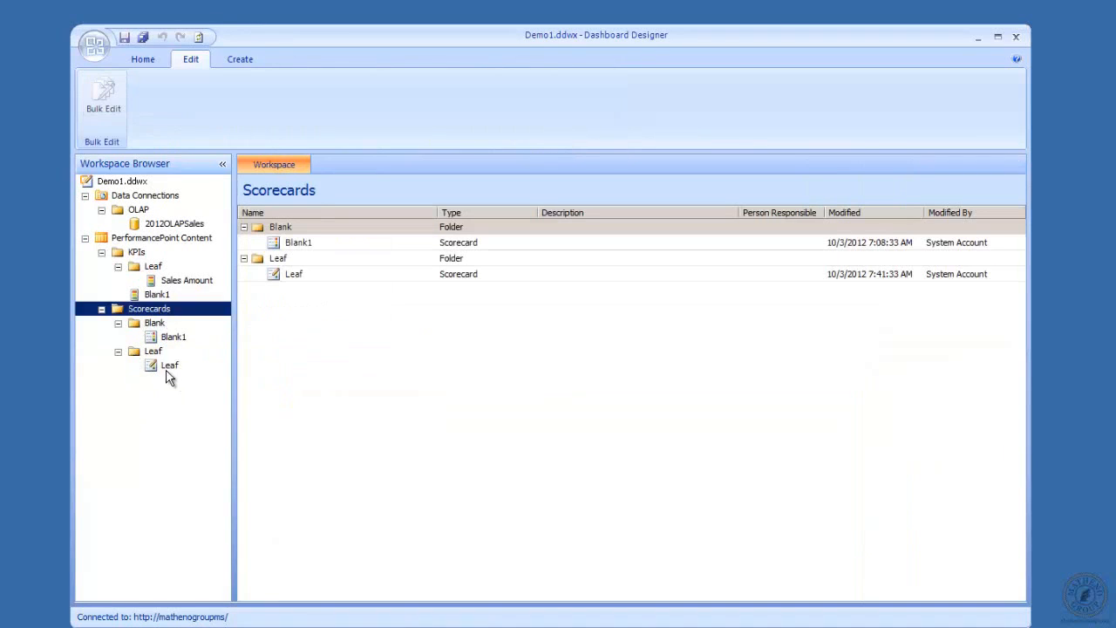
{"action": "left_click", "coordinate": [168, 369]}
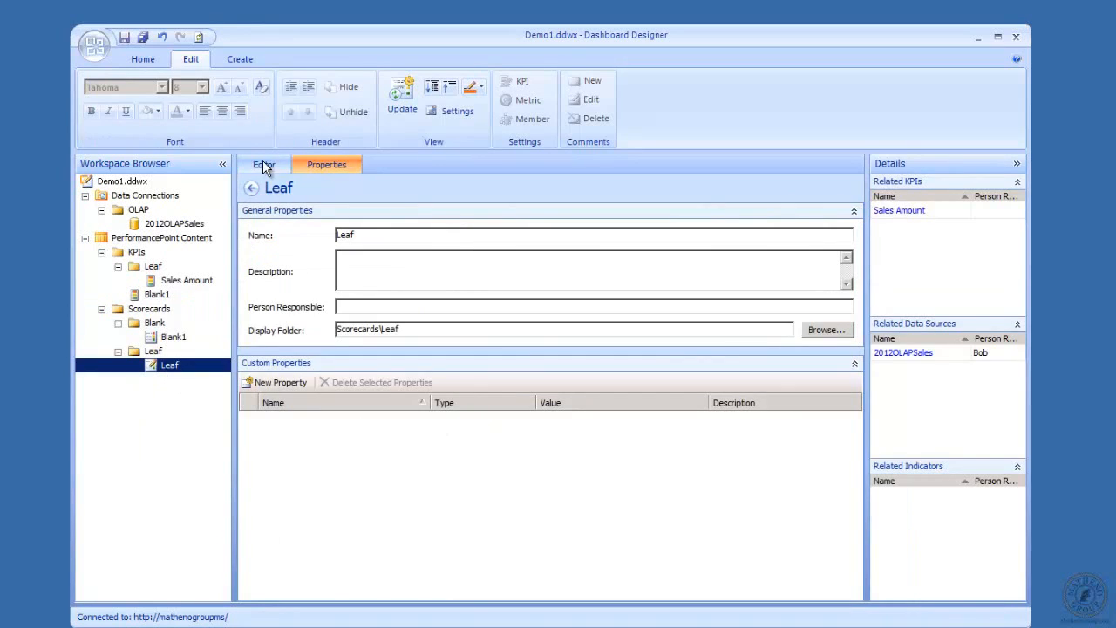
{"action": "left_click", "coordinate": [264, 165]}
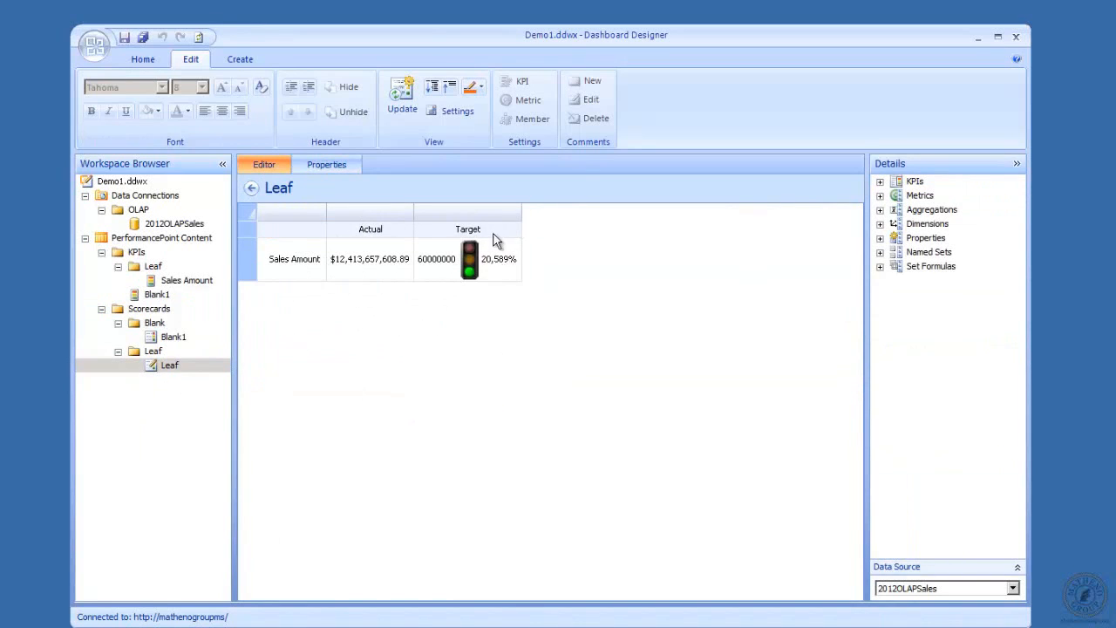
{"action": "left_click", "coordinate": [166, 281]}
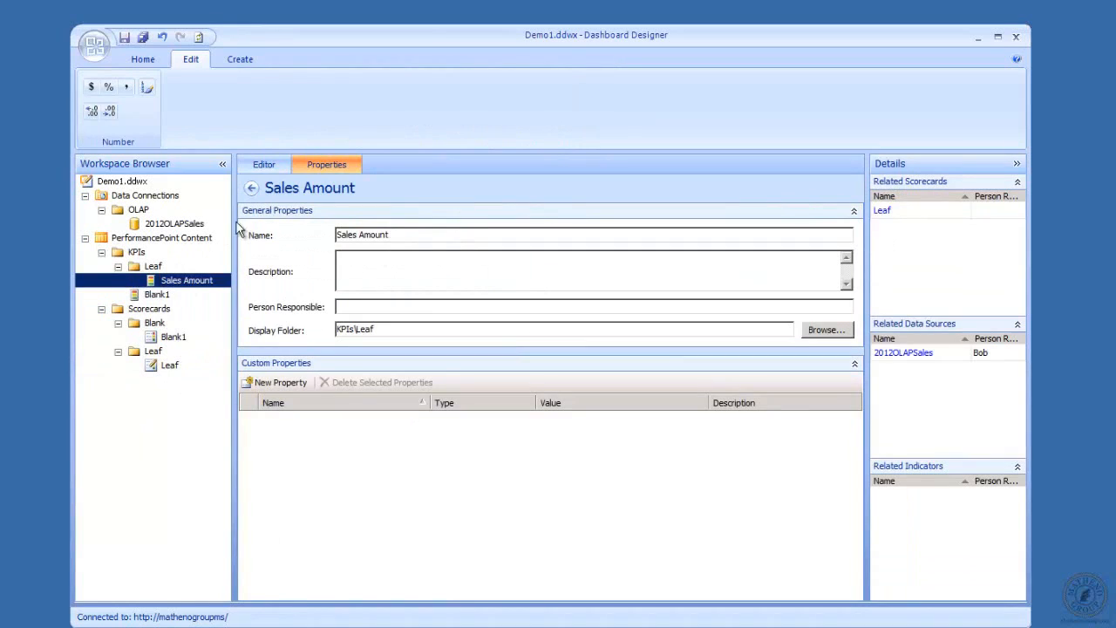
Change Sales Amount's fixed target from 60000000 to 11000000, then reopen the Leaf scorecard
{"action": "left_click", "coordinate": [267, 169]}
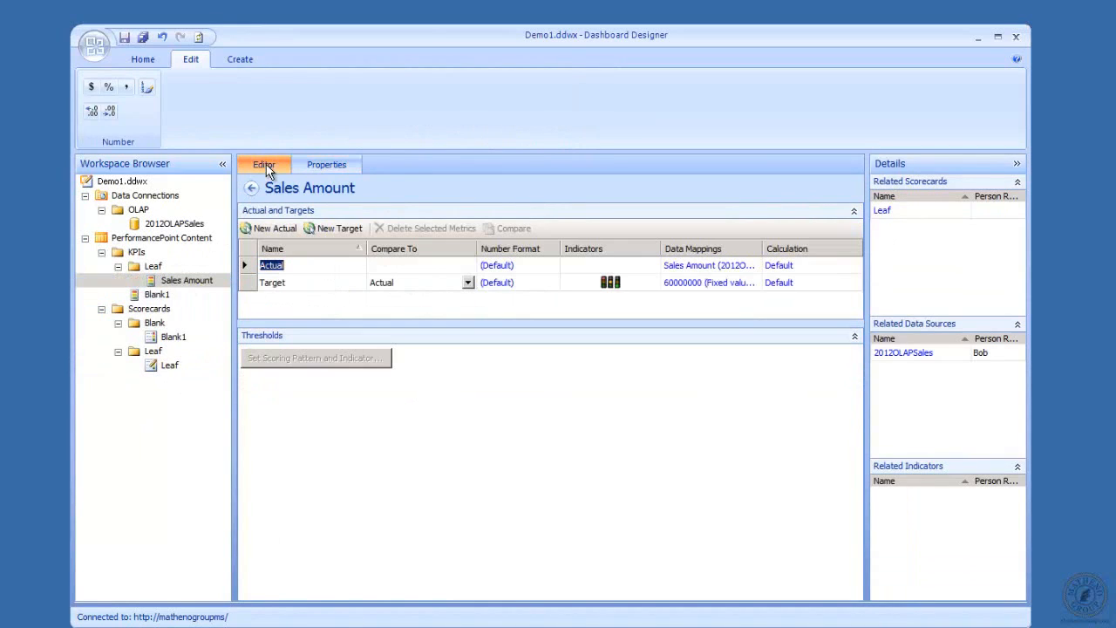
{"action": "left_click", "coordinate": [706, 289]}
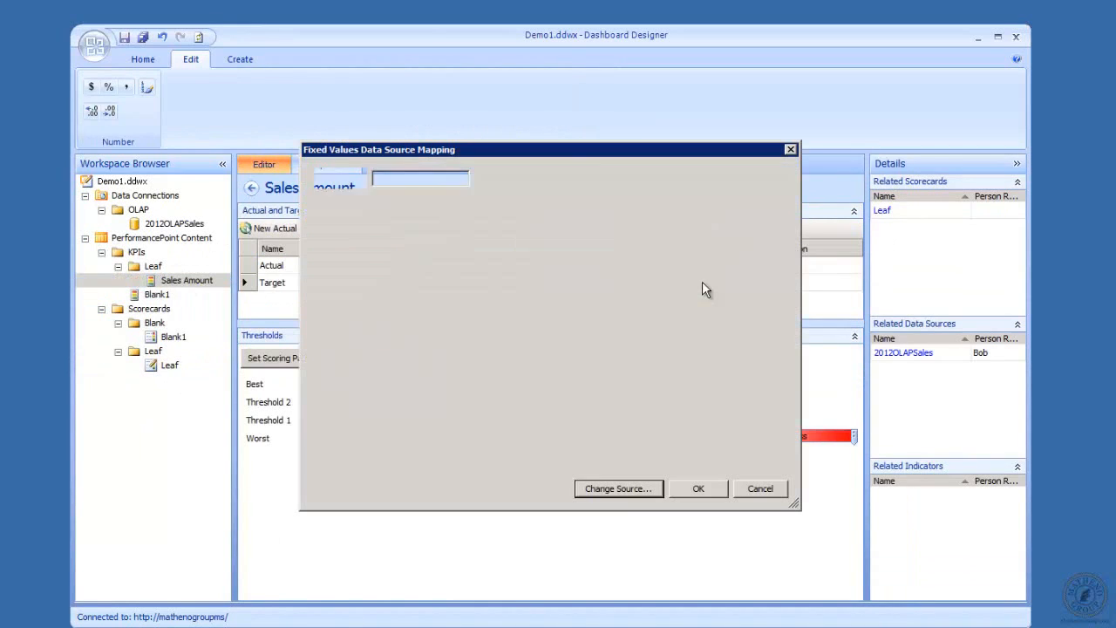
{"action": "double_click", "coordinate": [429, 172]}
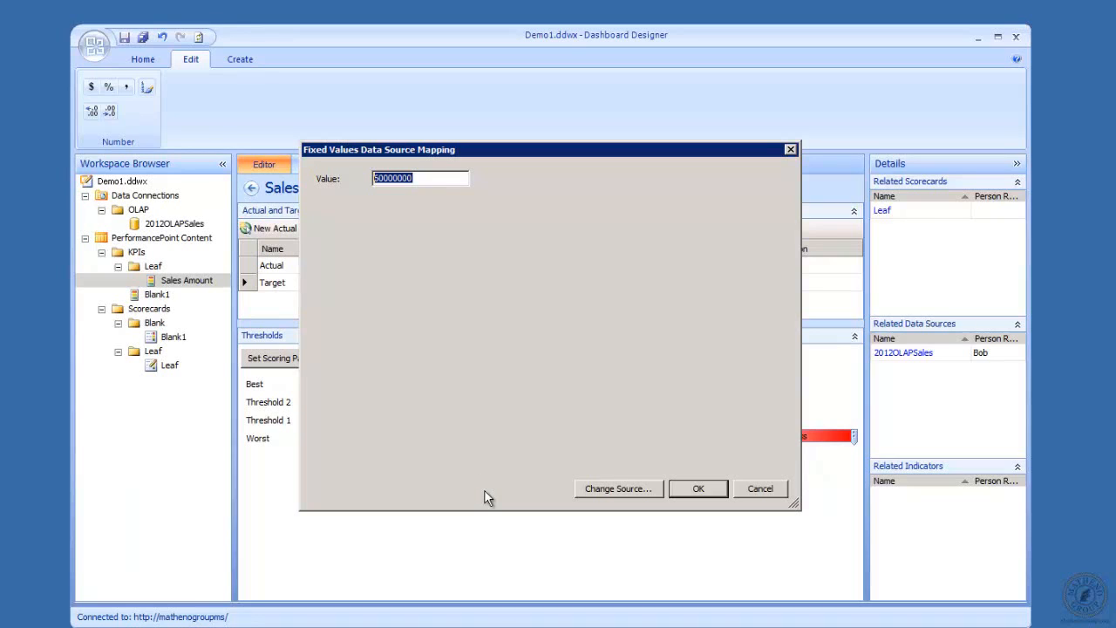
{"action": "type", "text": "11"}
{"action": "left_click", "coordinate": [698, 488]}
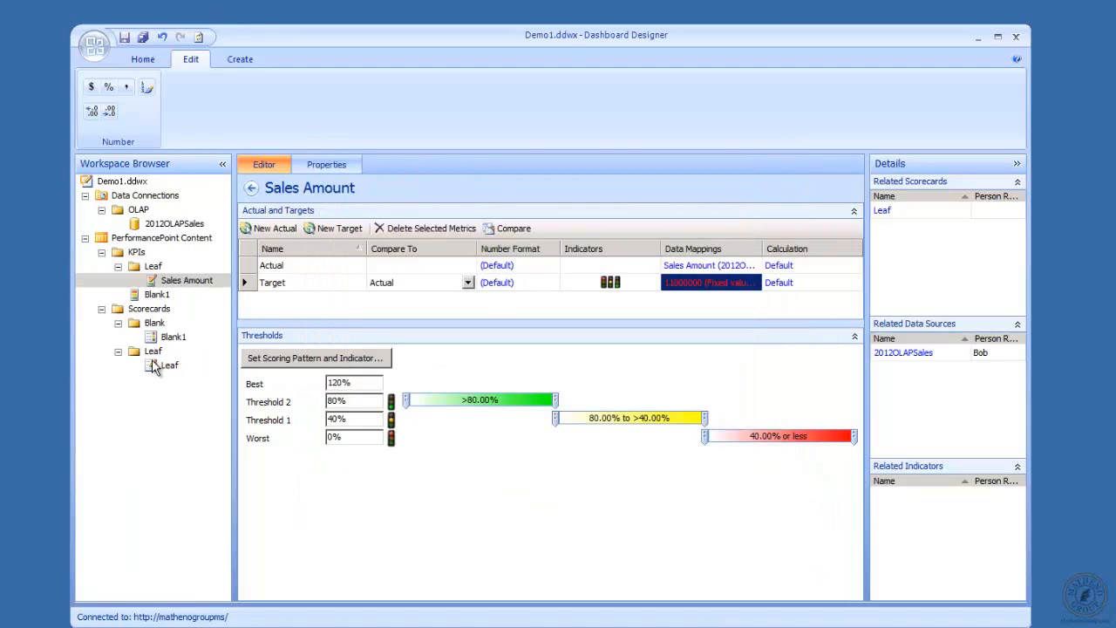
{"action": "left_click", "coordinate": [152, 366]}
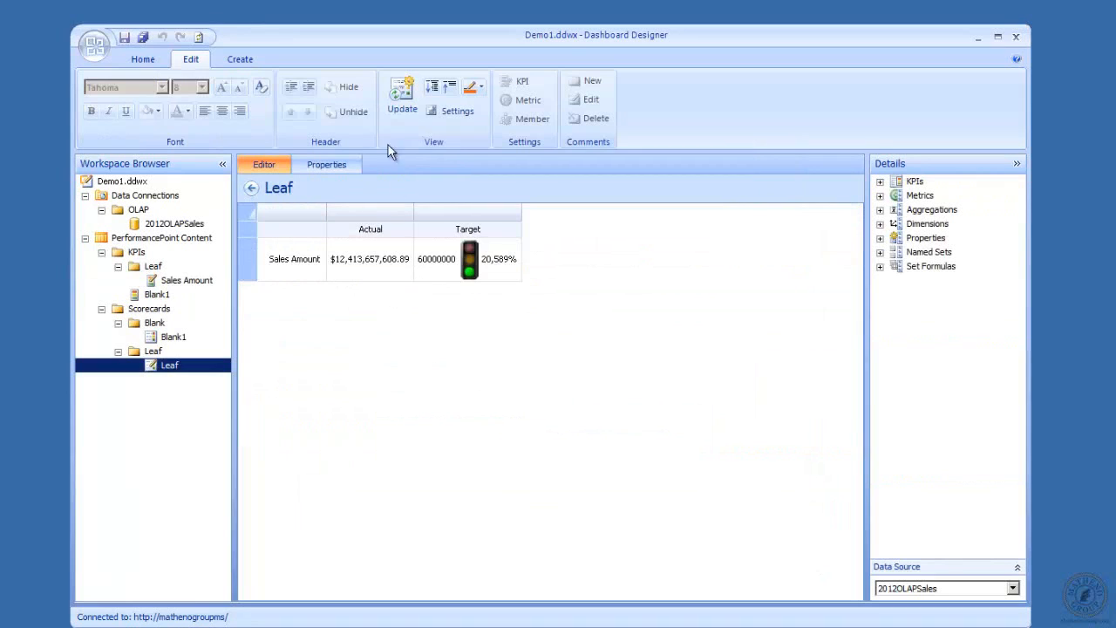
Update the Leaf scorecard to show 112,751% against 11000000, then reselect Sales Amount
{"action": "left_click", "coordinate": [402, 96]}
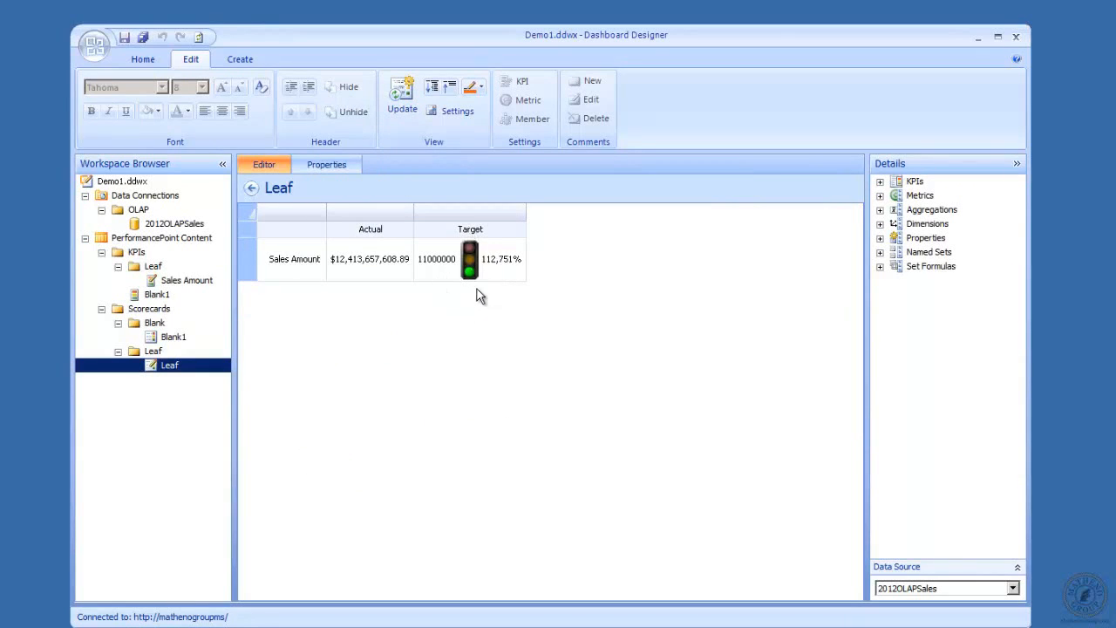
{"action": "left_click", "coordinate": [178, 285]}
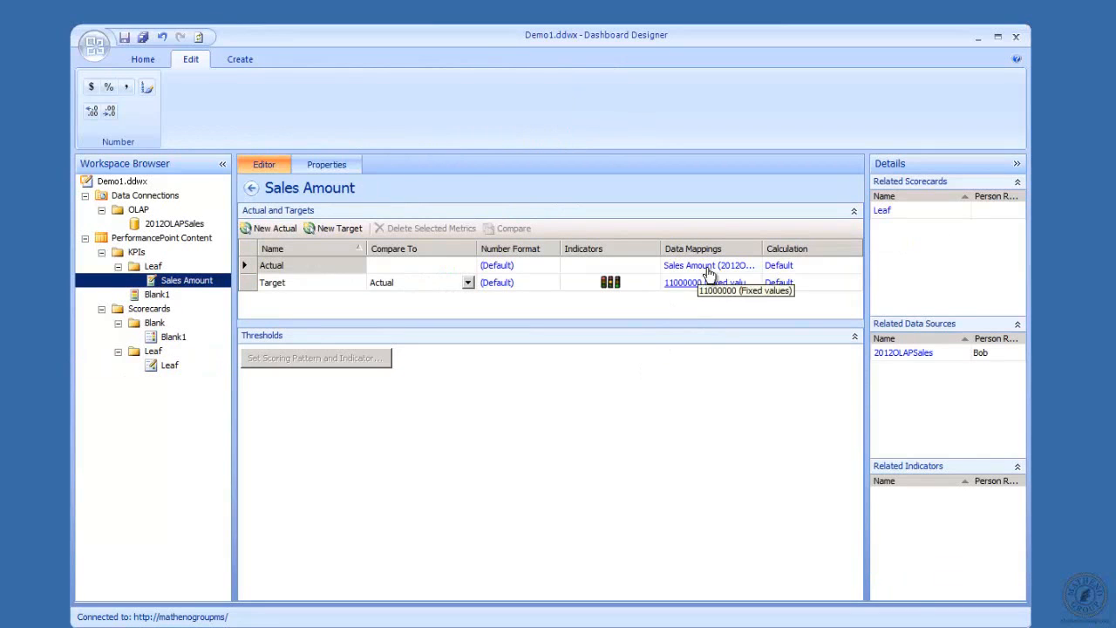
Set Sales Amount's fixed target value to 17000000 and return to the Leaf scorecard
{"action": "left_click", "coordinate": [679, 284]}
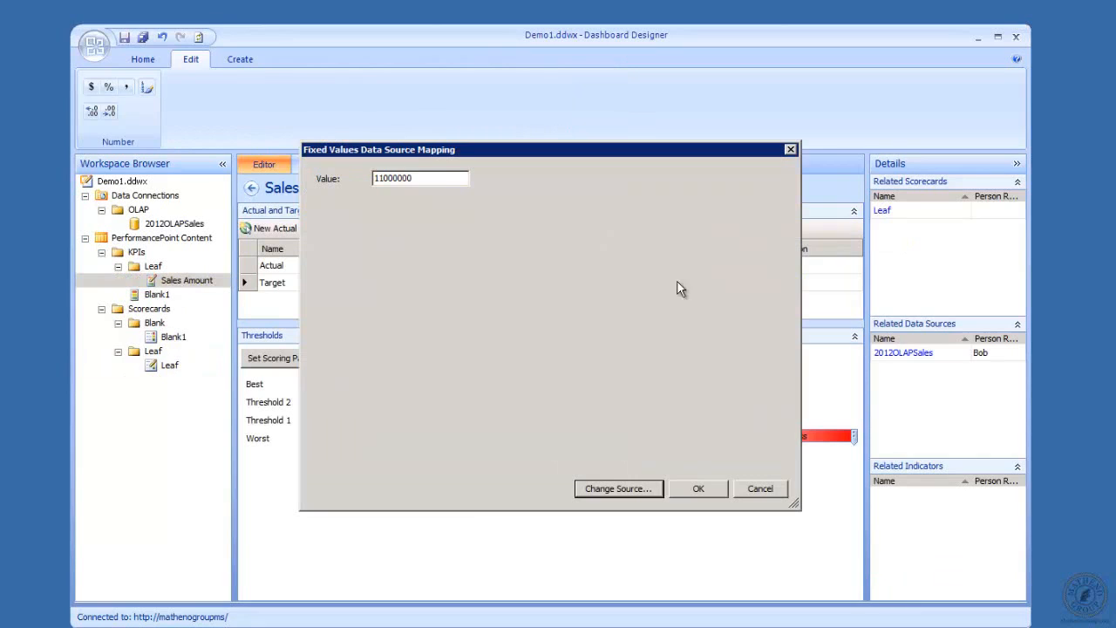
{"action": "left_click", "coordinate": [444, 179]}
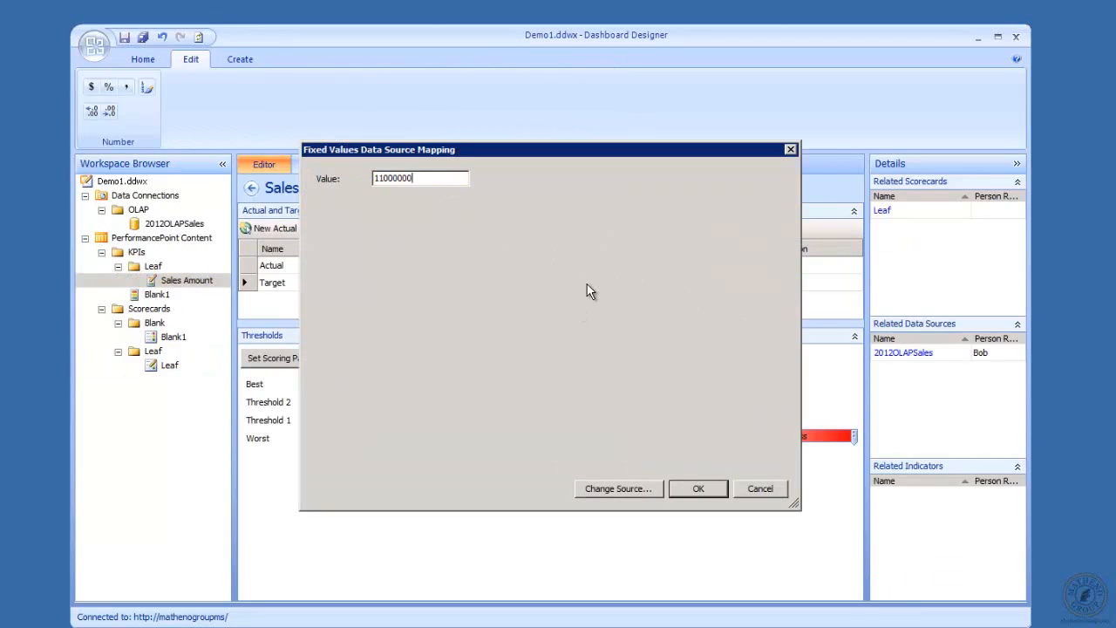
{"action": "key", "text": "BackSpace"}
{"action": "key", "text": "BackSpace"}
{"action": "key", "text": "BackSpace"}
{"action": "key", "text": "BackSpace"}
{"action": "key", "text": "BackSpace"}
{"action": "key", "text": "BackSpace"}
{"action": "key", "text": "BackSpace"}
{"action": "left_click", "coordinate": [715, 485]}
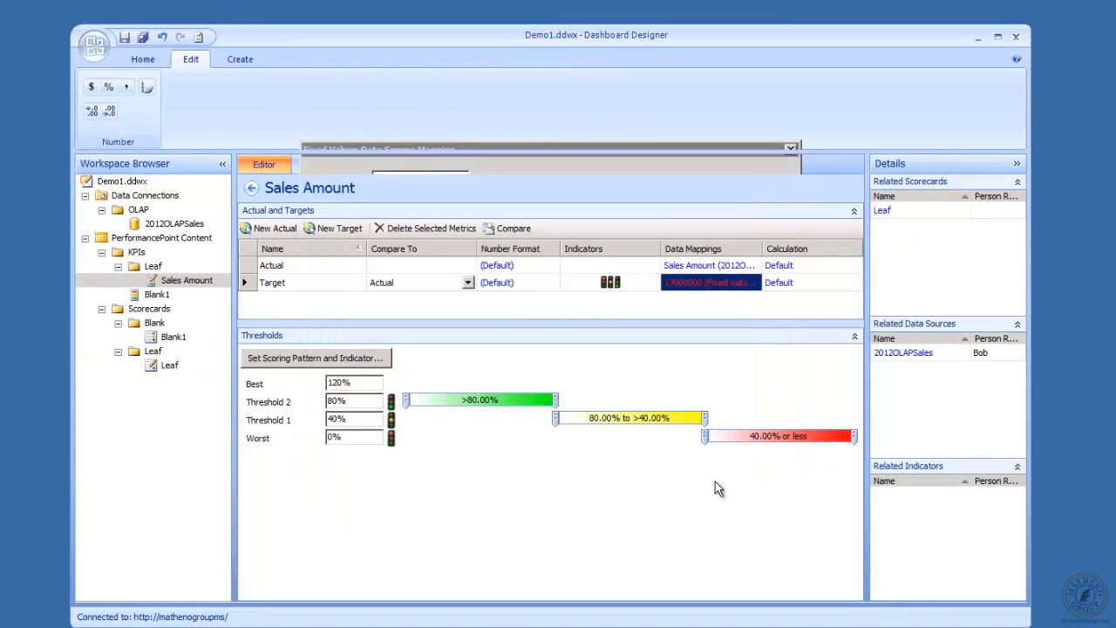
{"action": "left_click", "coordinate": [168, 366]}
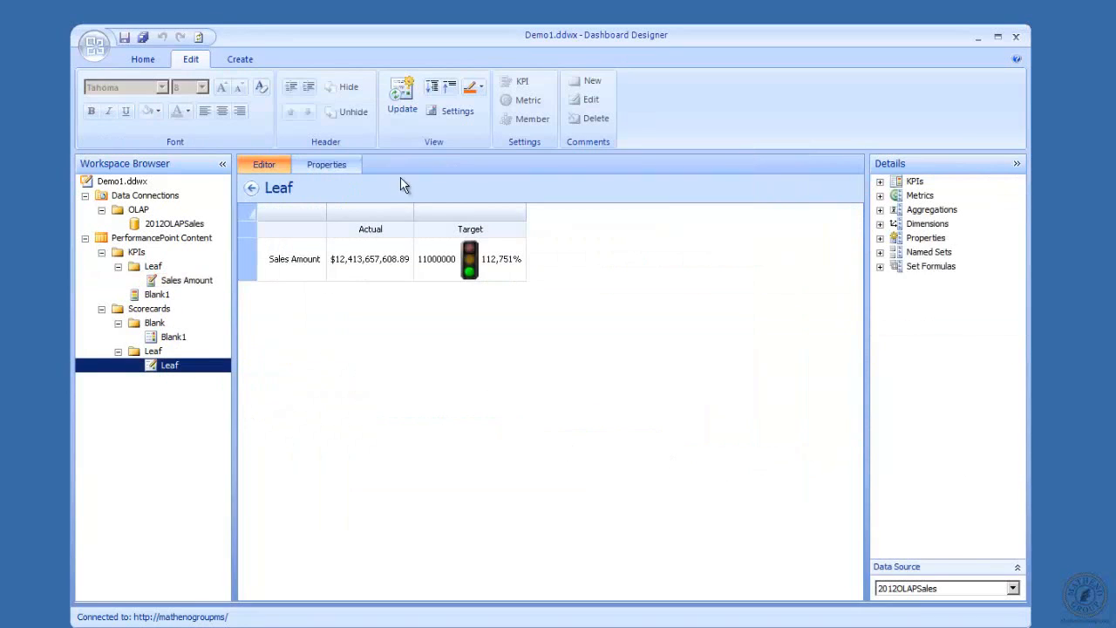
Refresh the Leaf scorecard to 72,922% against 17000000, then open the KPIs Leaf folder
{"action": "left_click", "coordinate": [401, 98]}
{"action": "left_click", "coordinate": [154, 266]}
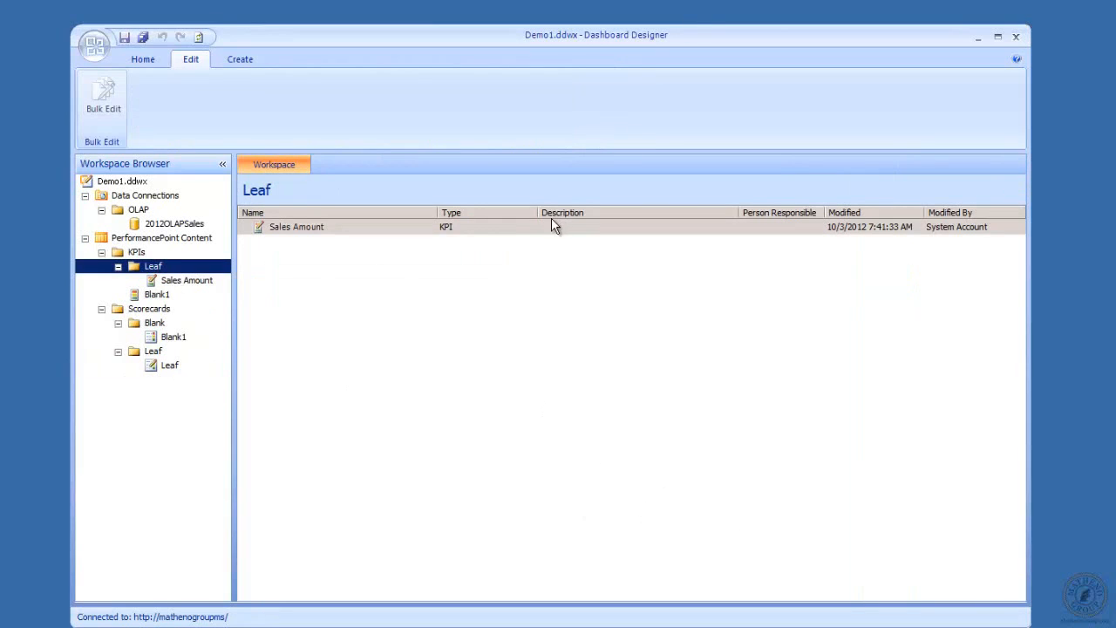
Create a blank KPI, New KPI, inside the KPIs Leaf folder
{"action": "right_click", "coordinate": [155, 270]}
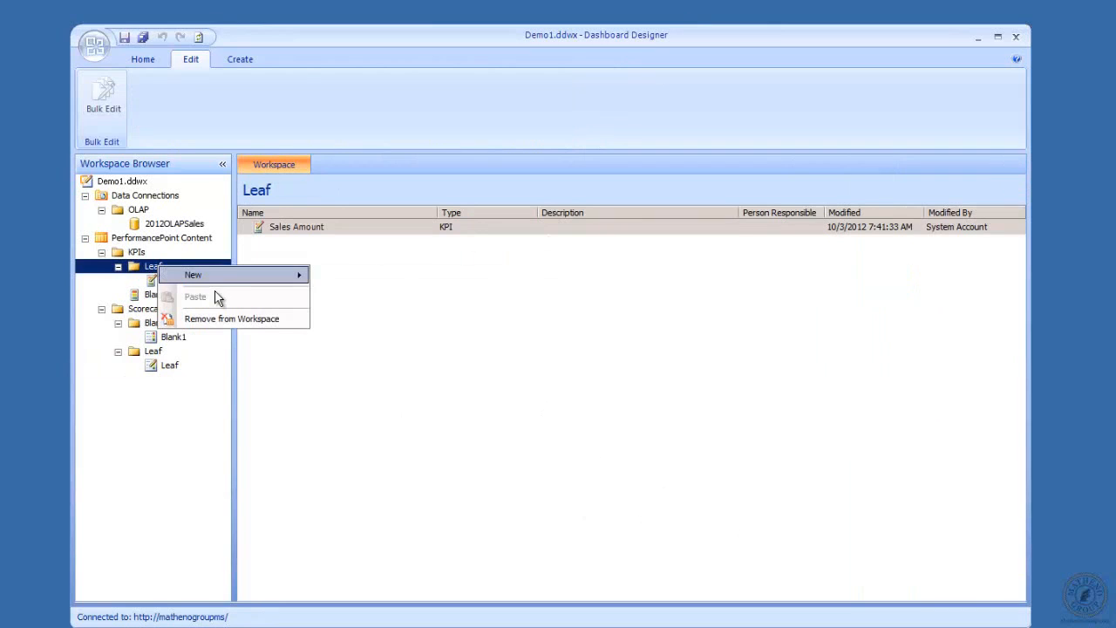
{"action": "mouse_move", "coordinate": [218, 275]}
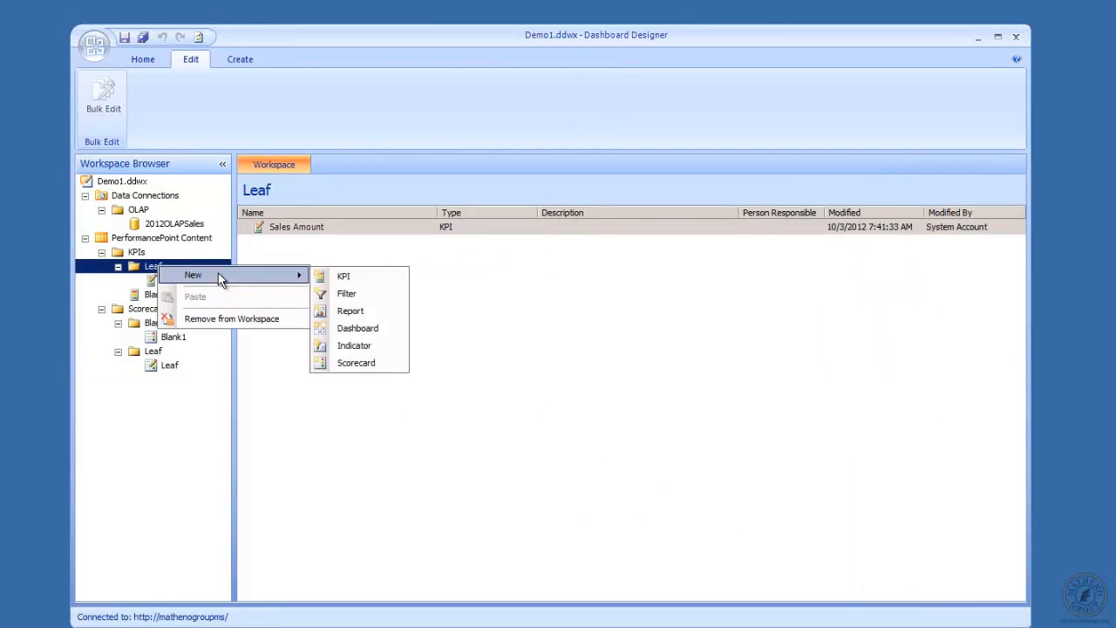
{"action": "left_click", "coordinate": [345, 276]}
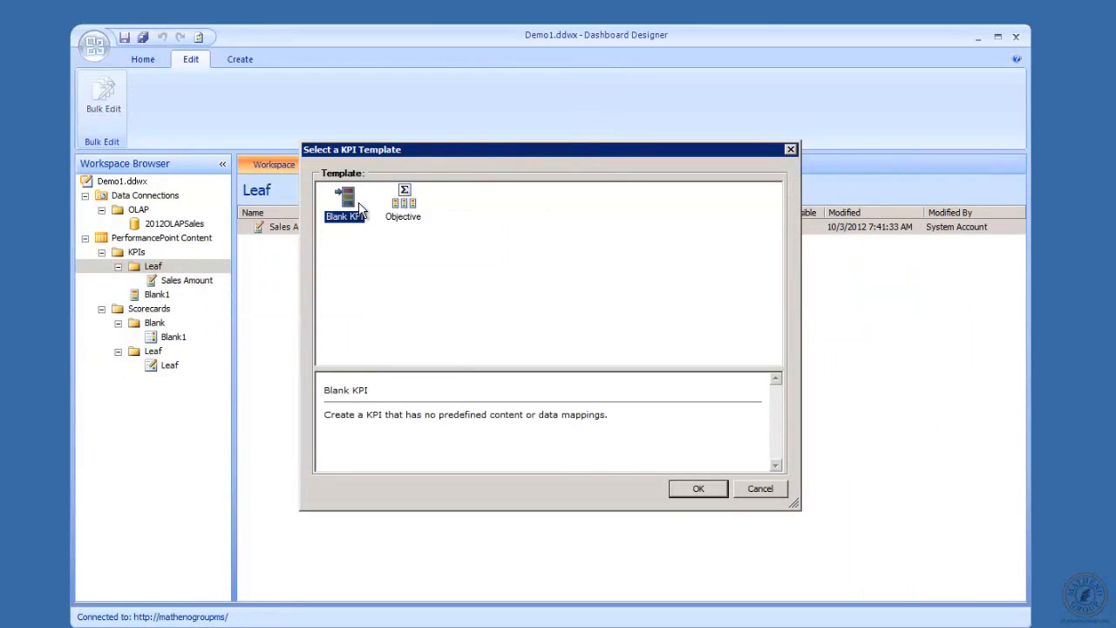
{"action": "left_click", "coordinate": [698, 489]}
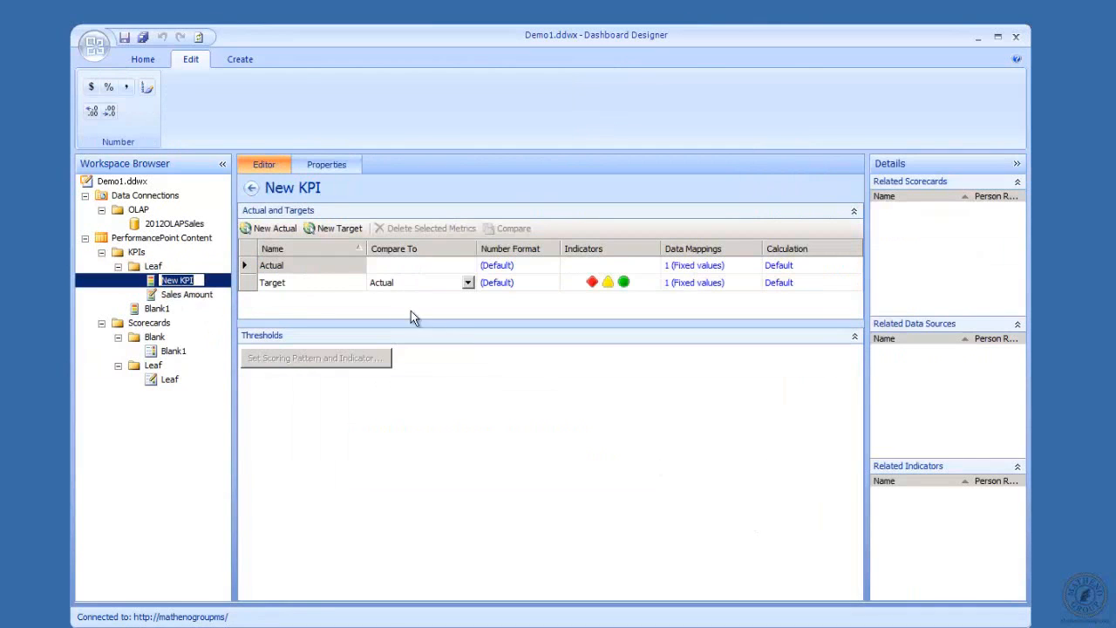
Point New KPI's Actual at the 2012OLAPSales cube's Sales Discount Amount measure
{"action": "left_click", "coordinate": [698, 273]}
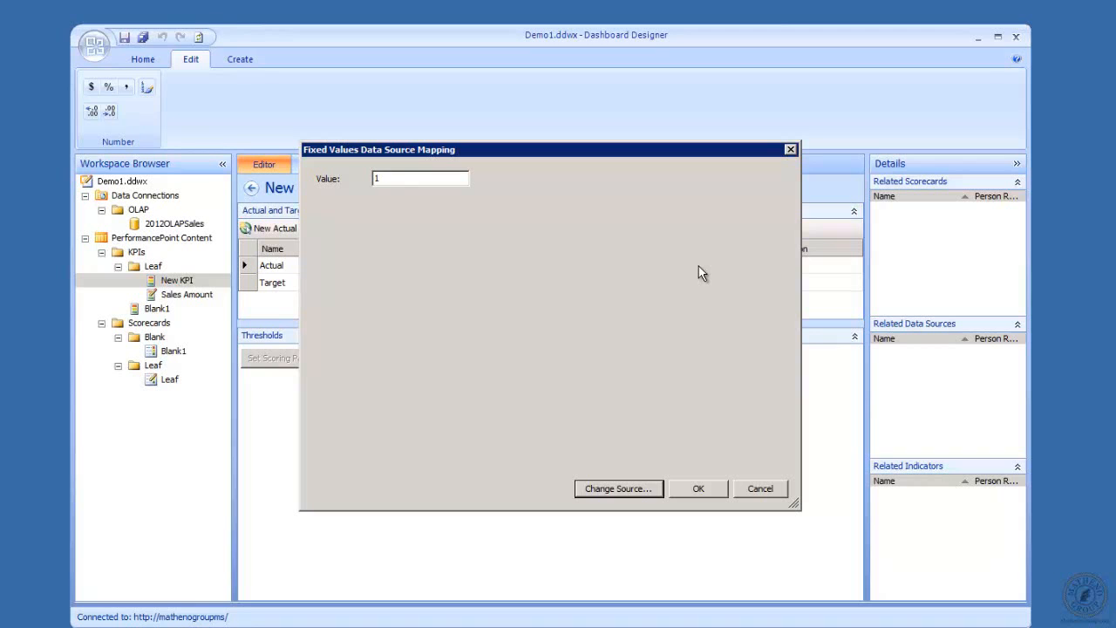
{"action": "left_click", "coordinate": [601, 491]}
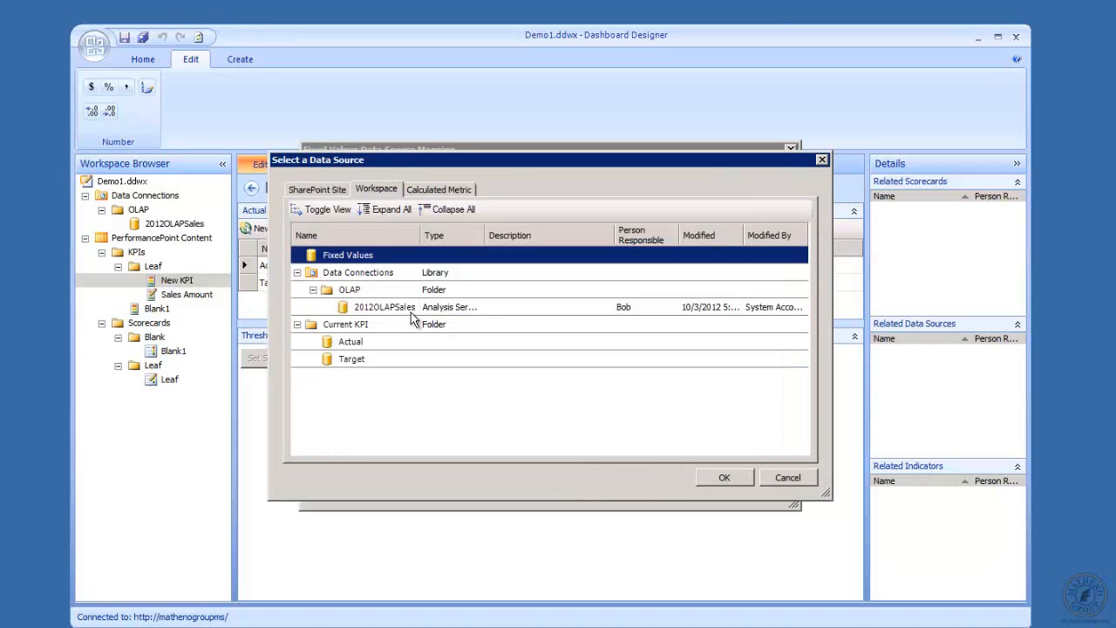
{"action": "double_click", "coordinate": [411, 308]}
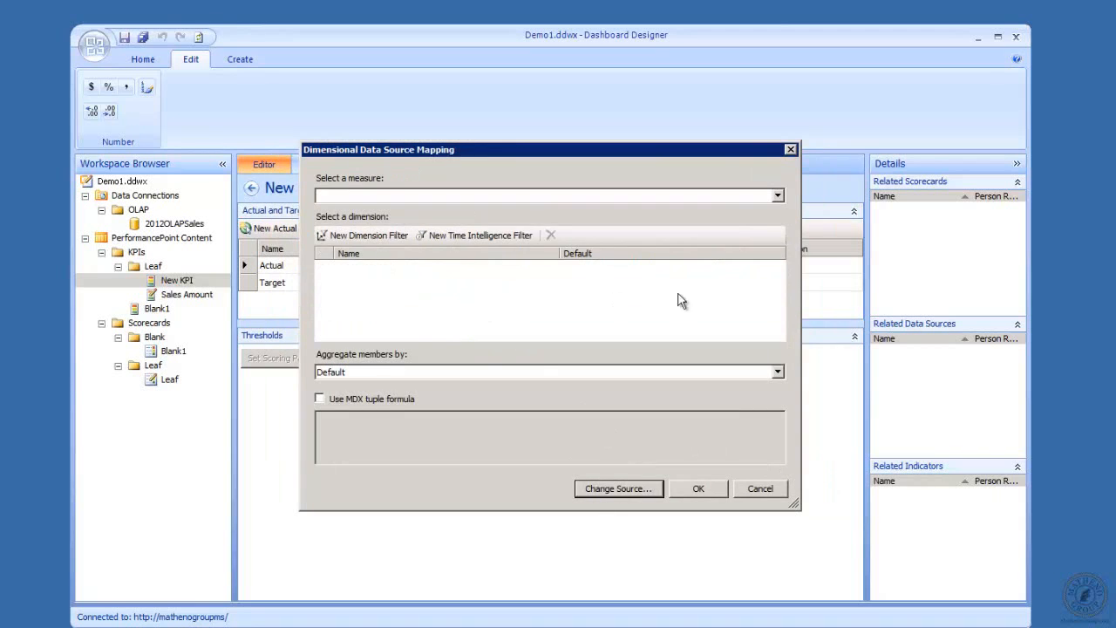
{"action": "left_click", "coordinate": [776, 195]}
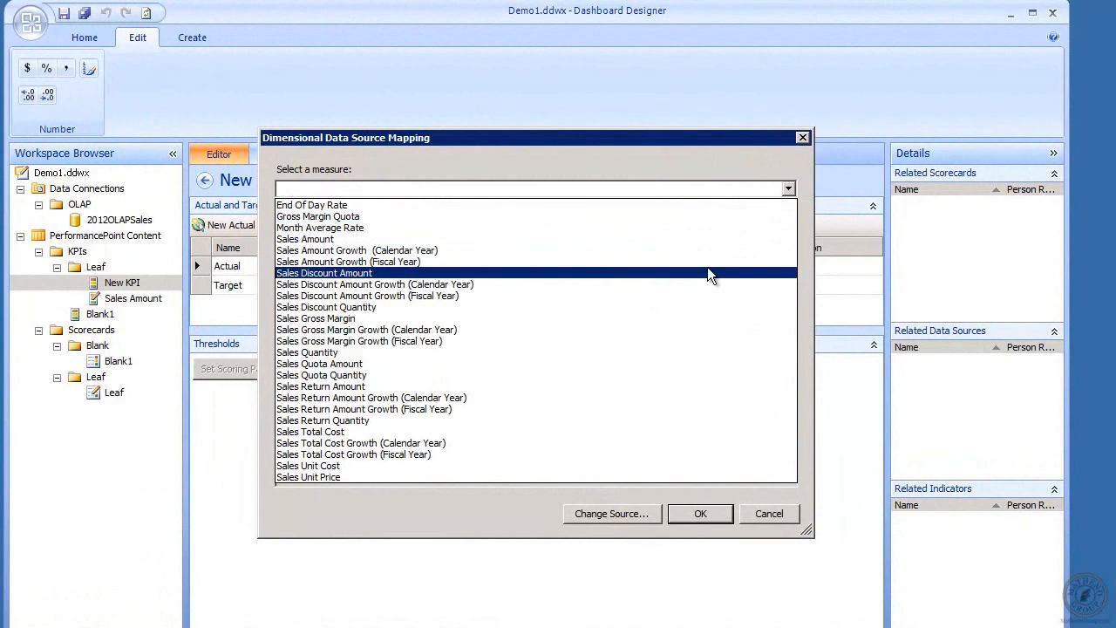
{"action": "left_click", "coordinate": [708, 274]}
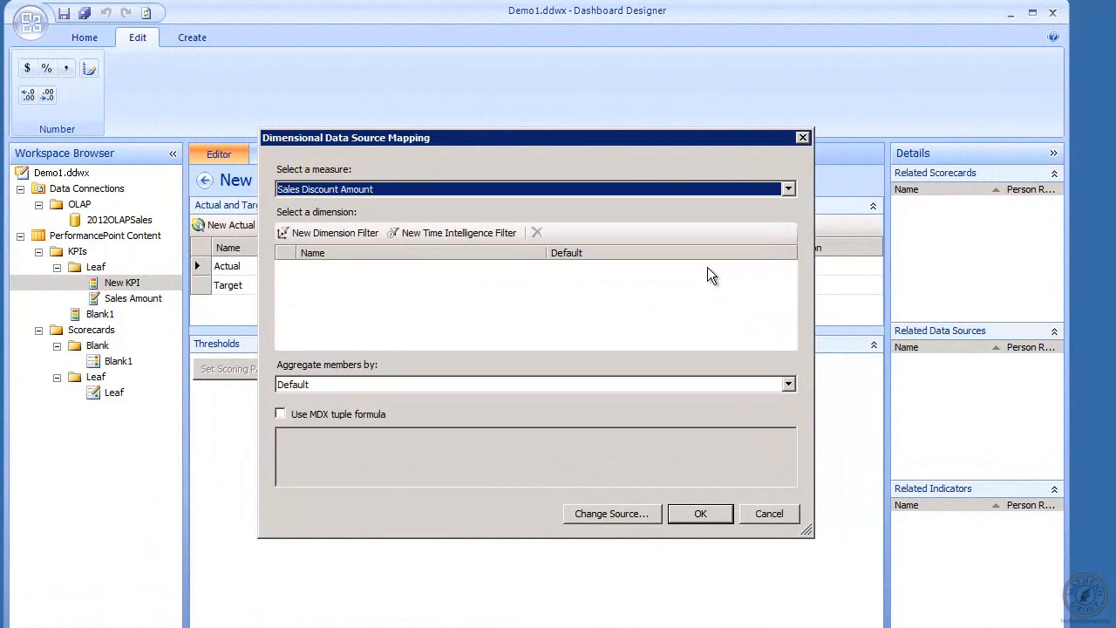
{"action": "left_click", "coordinate": [700, 513]}
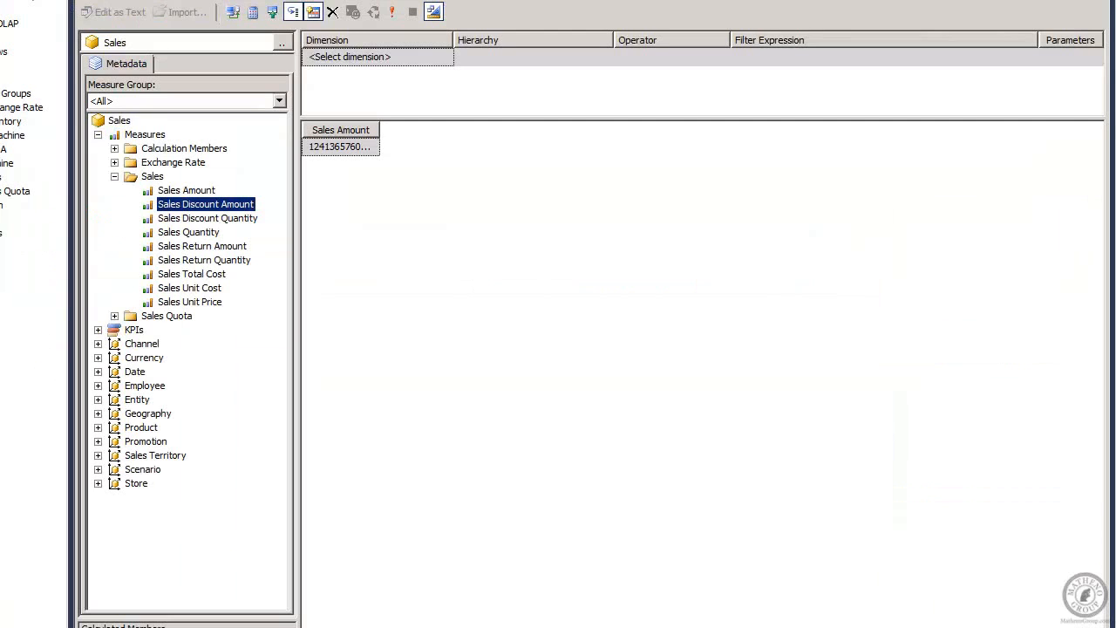
Add Sales Discount Amount to the SSMS query, confirming 204157104.0844, then return to New KPI
{"action": "right_click", "coordinate": [210, 200]}
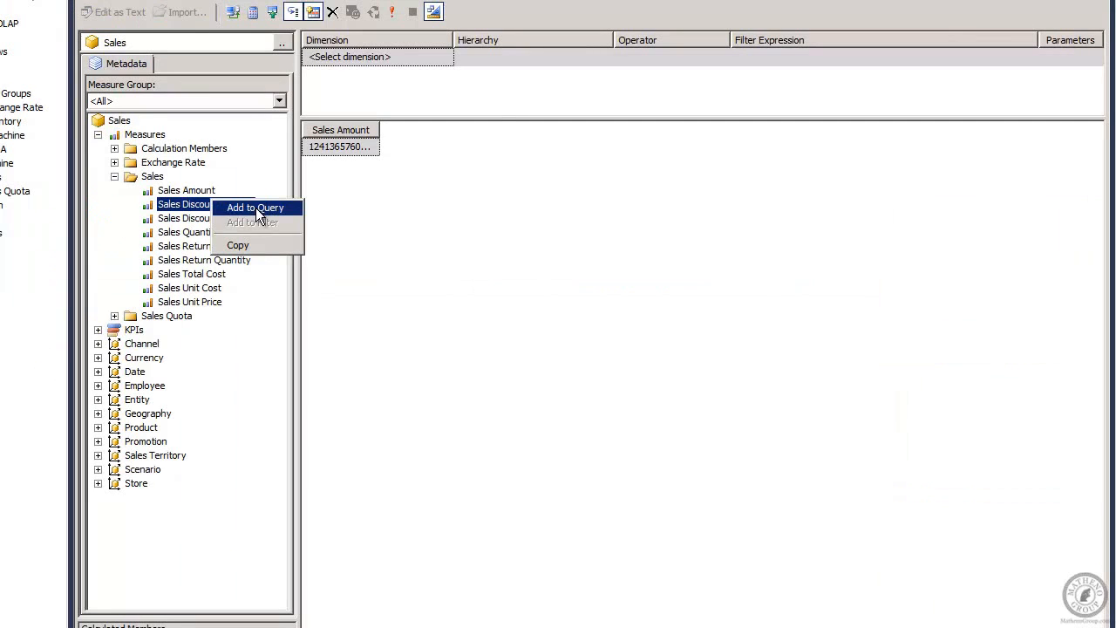
{"action": "left_click", "coordinate": [256, 207]}
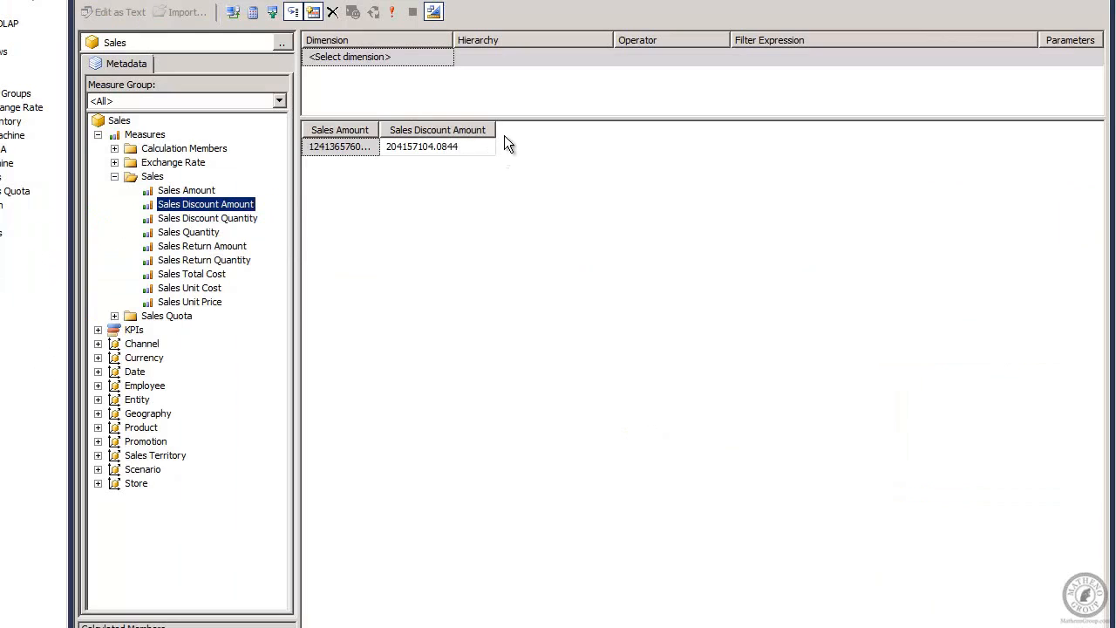
{"action": "left_click", "coordinate": [478, 145]}
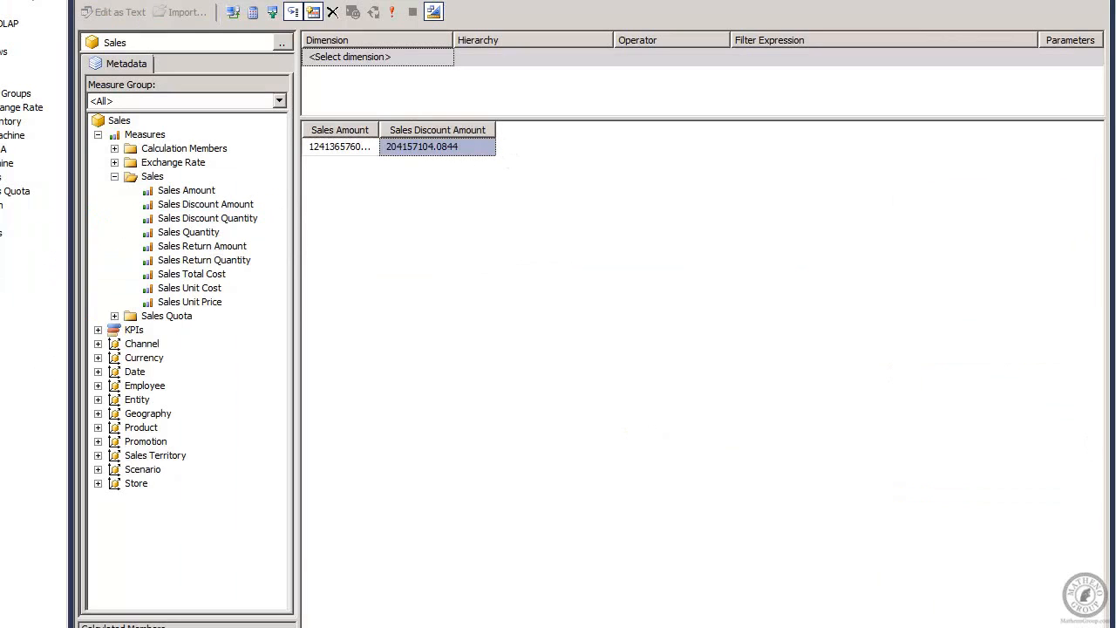
{"action": "left_click_drag", "start_coordinate": [380, 130], "coordinate": [491, 130]}
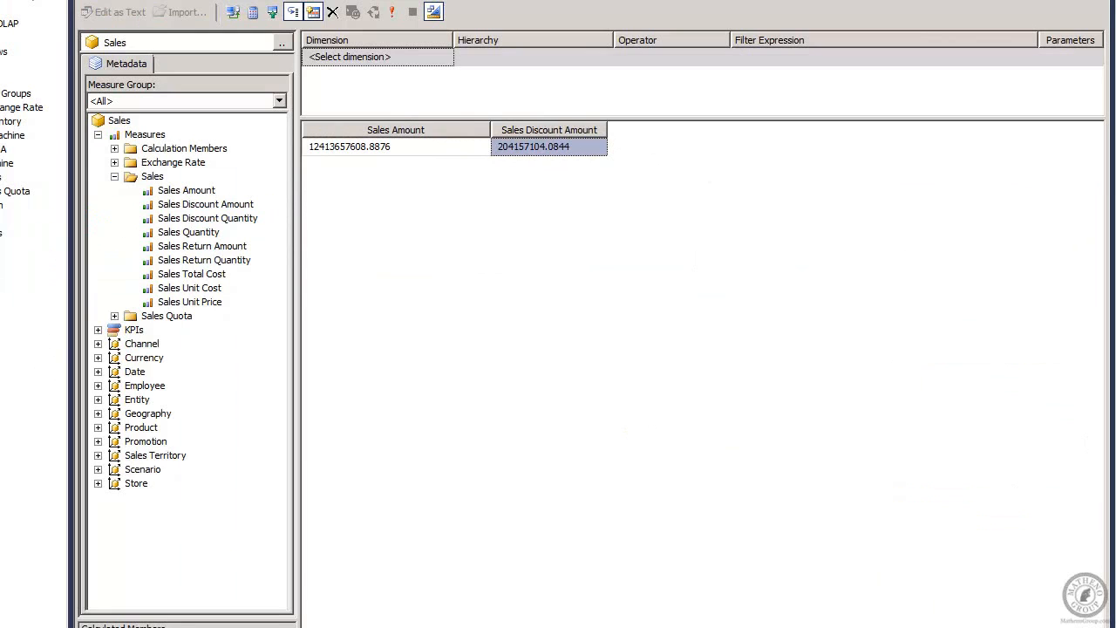
{"action": "key", "text": "alt+Tab"}
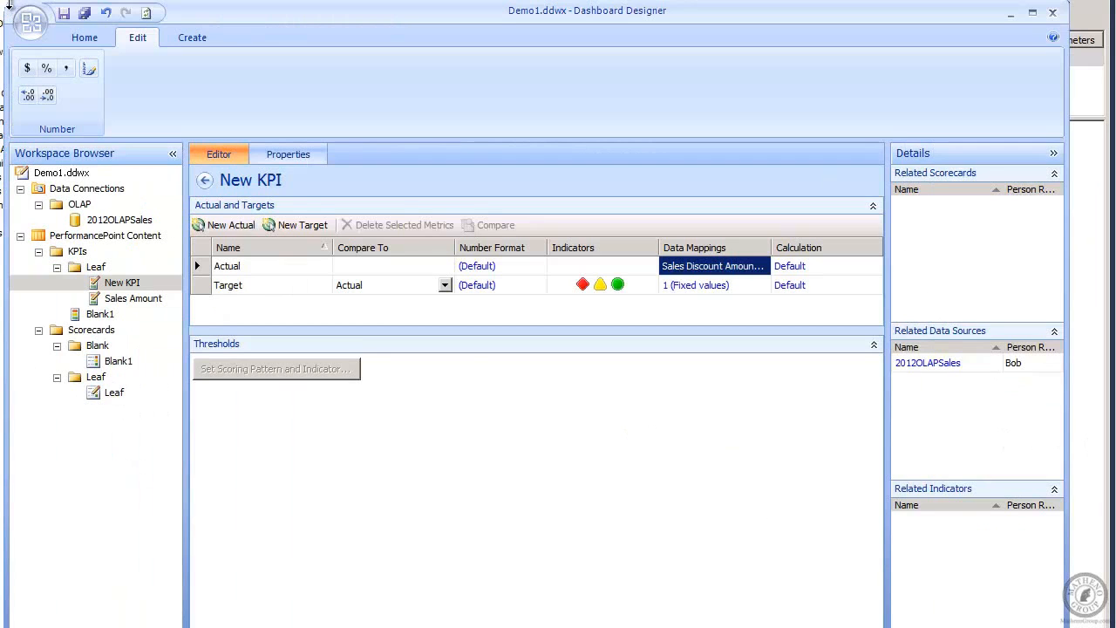
{"action": "key", "text": "alt+Tab"}
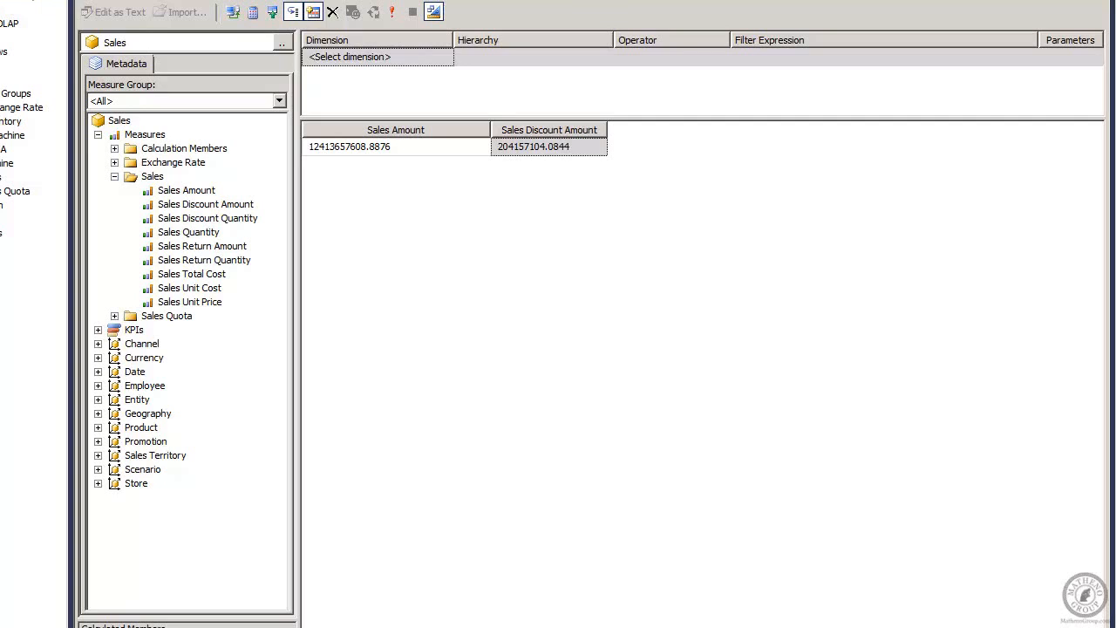
{"action": "key", "text": "alt+Tab"}
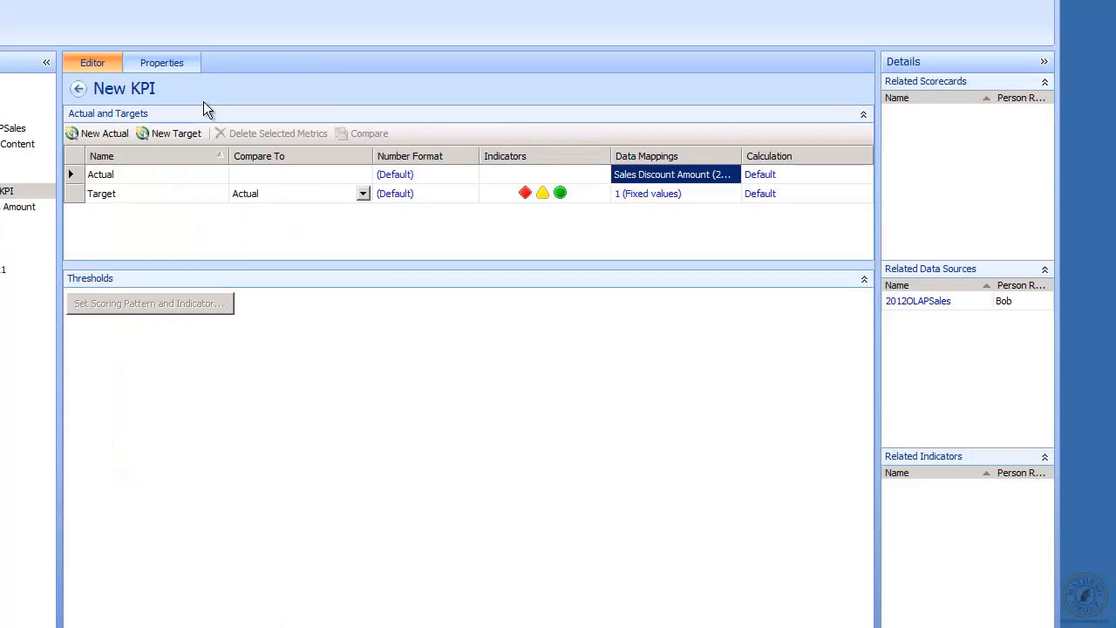
Change the New KPI's Target fixed value from 1 to 170000000
{"action": "left_click", "coordinate": [667, 194]}
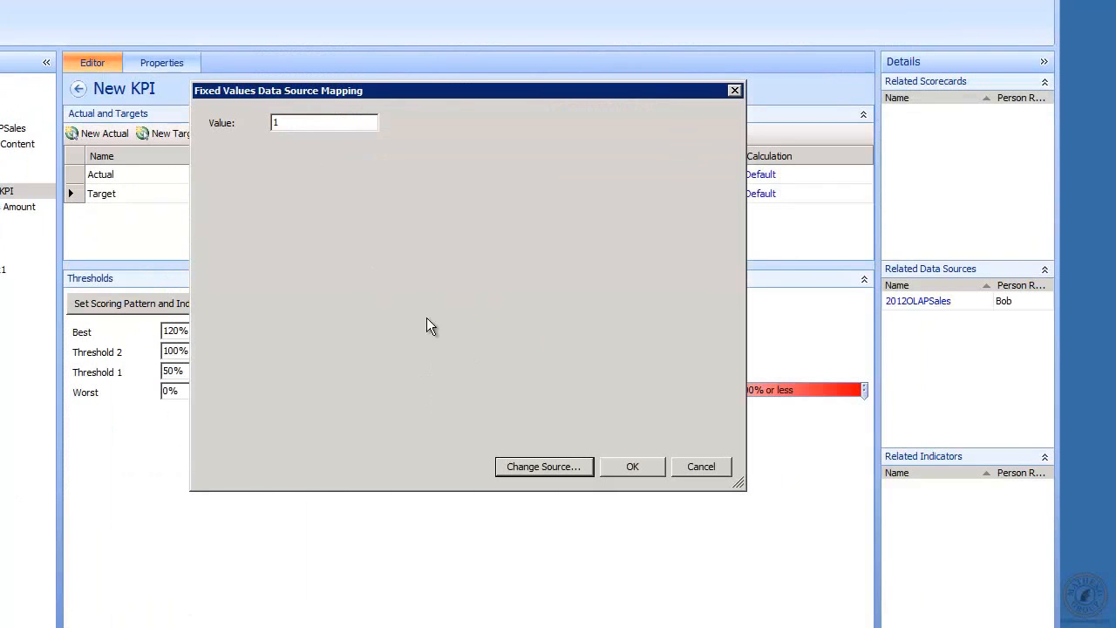
{"action": "left_click", "coordinate": [299, 122]}
{"action": "left_click_drag", "start_coordinate": [299, 122], "coordinate": [159, 163]}
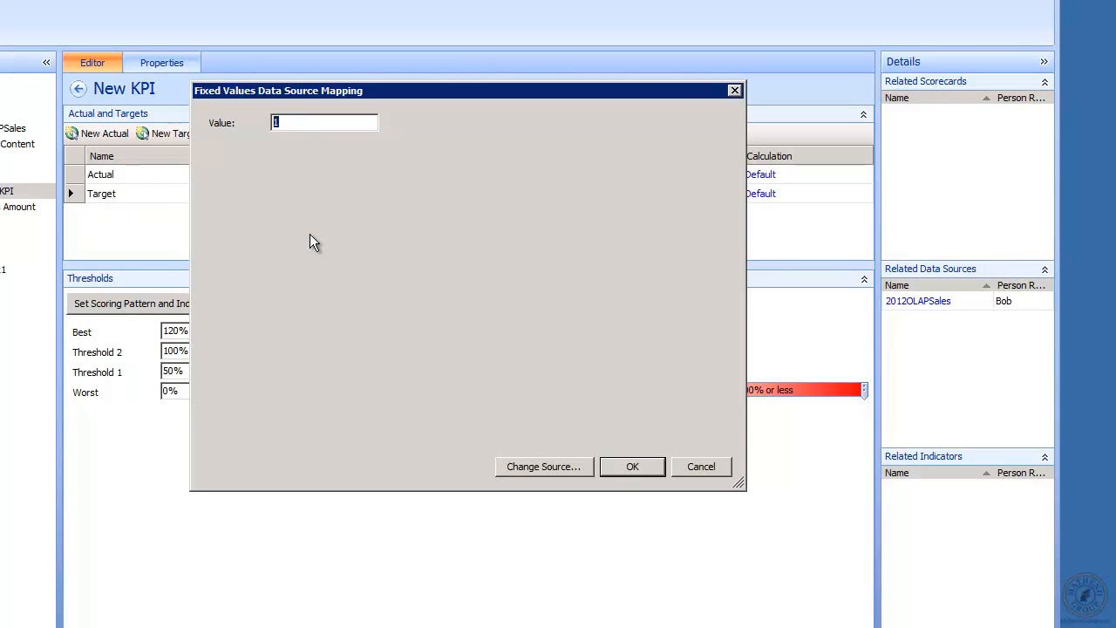
{"action": "type", "text": "170000000"}
{"action": "left_click", "coordinate": [648, 467]}
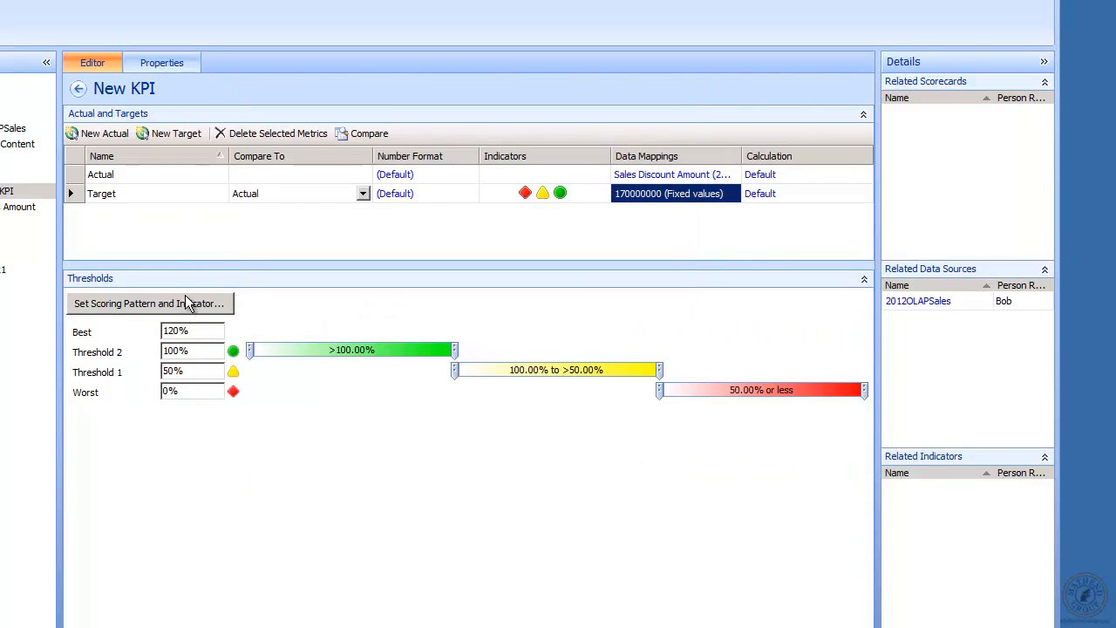
Score the Target as Decreasing is Better with Stoplight A - Medium indicators and worst value 1000
{"action": "left_click", "coordinate": [187, 303]}
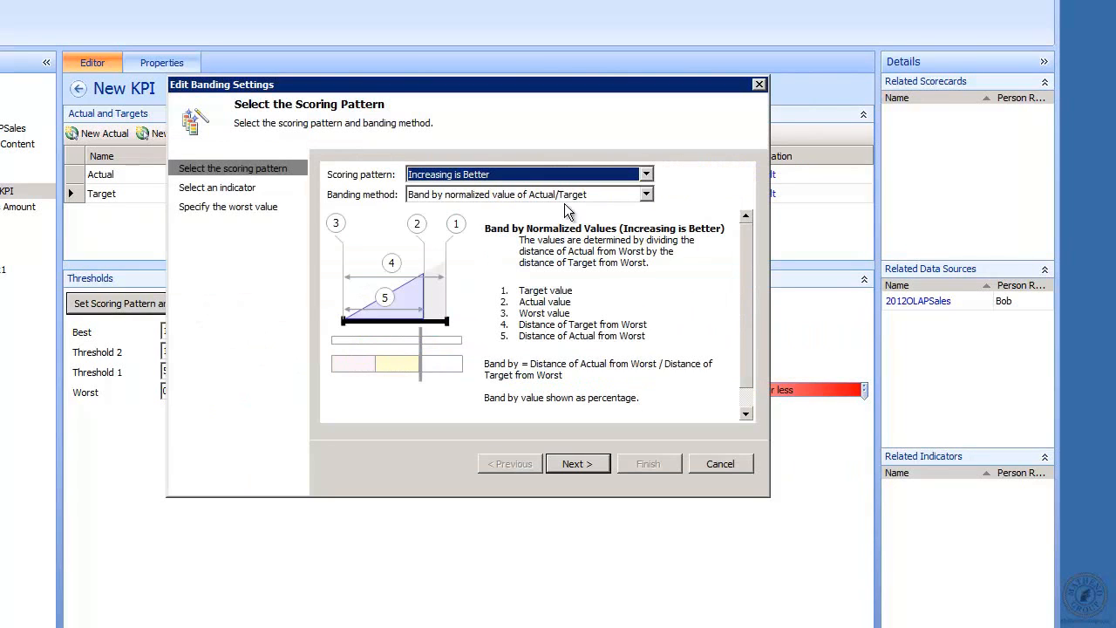
{"action": "left_click", "coordinate": [647, 173]}
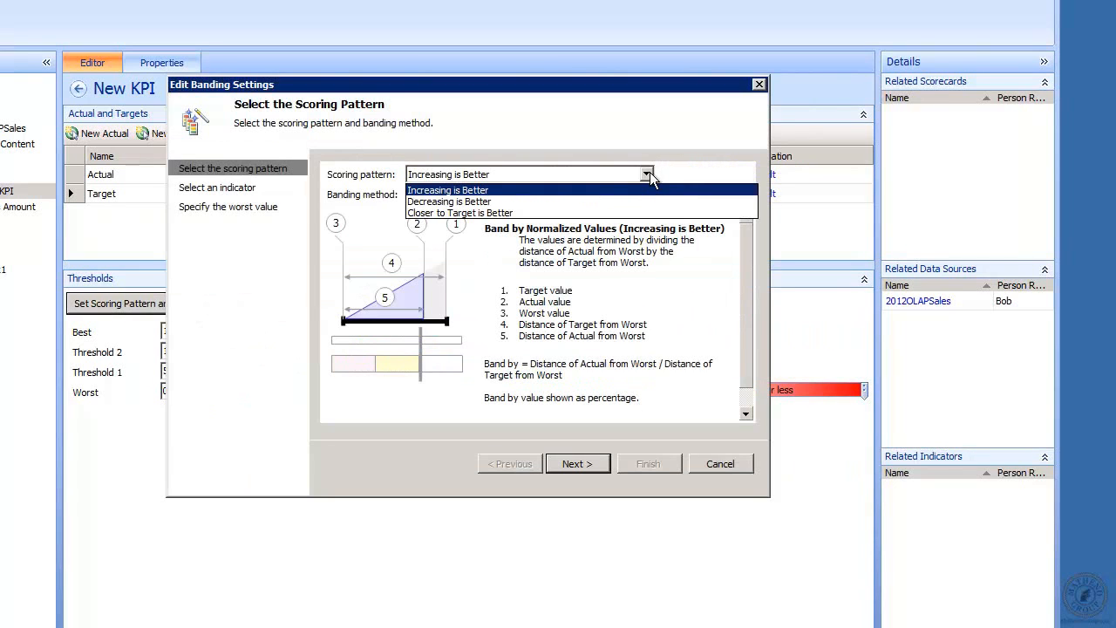
{"action": "left_click", "coordinate": [580, 202]}
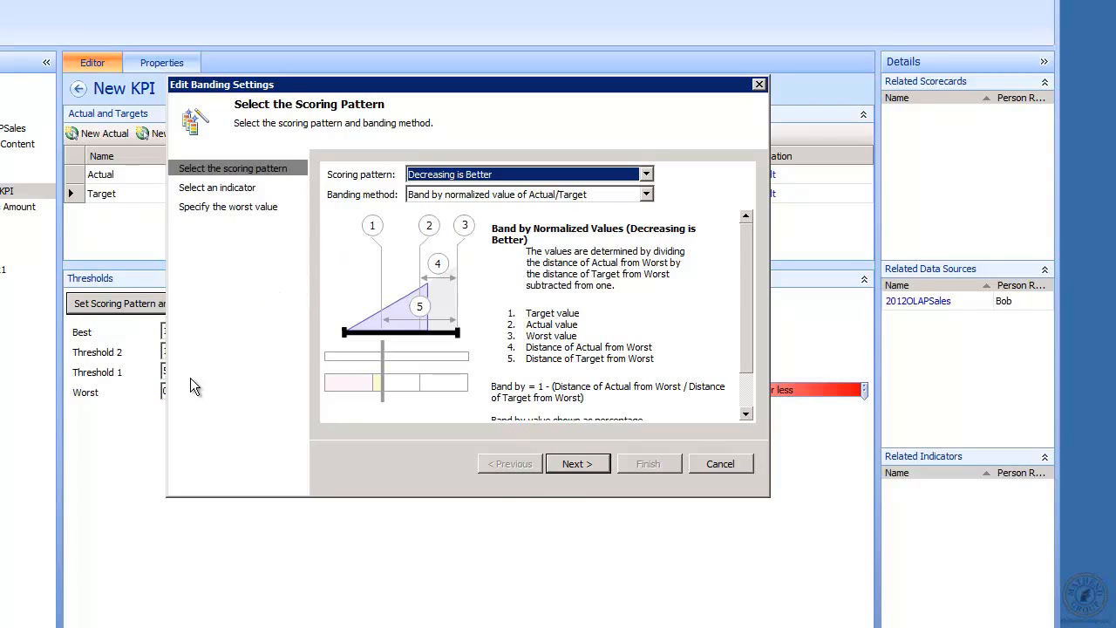
{"action": "left_click", "coordinate": [575, 465]}
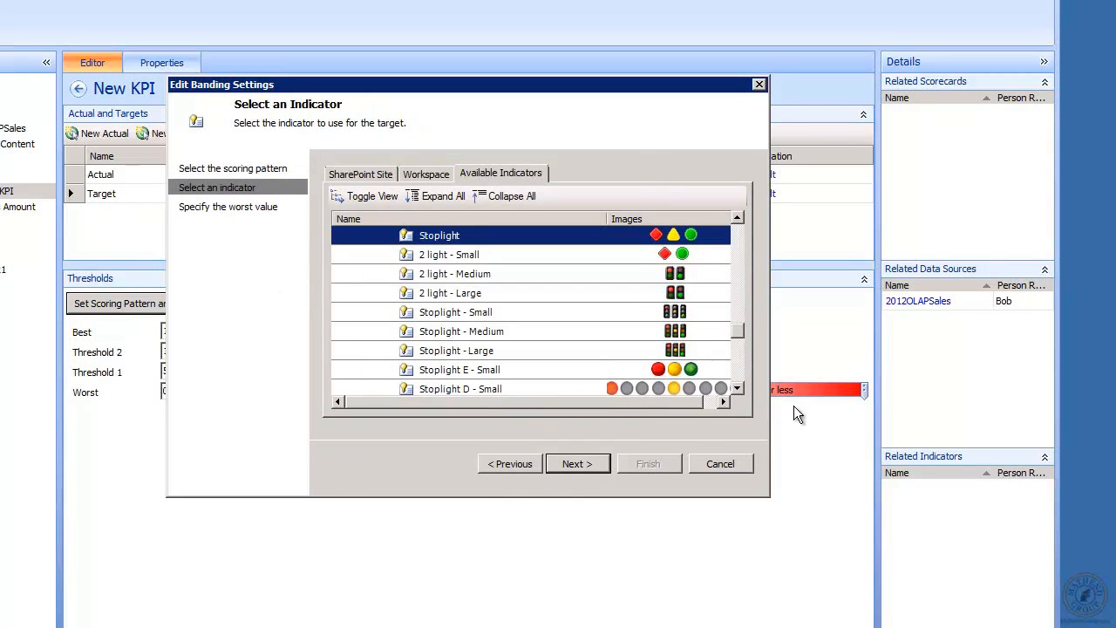
{"action": "left_click", "coordinate": [737, 389]}
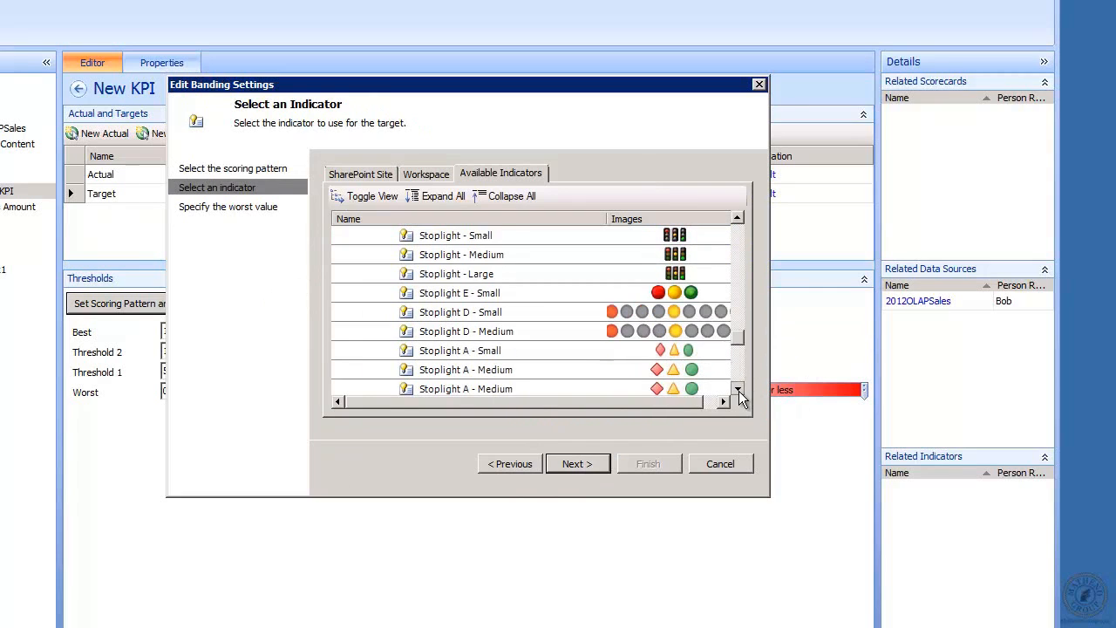
{"action": "left_click", "coordinate": [738, 391]}
{"action": "left_click", "coordinate": [568, 355]}
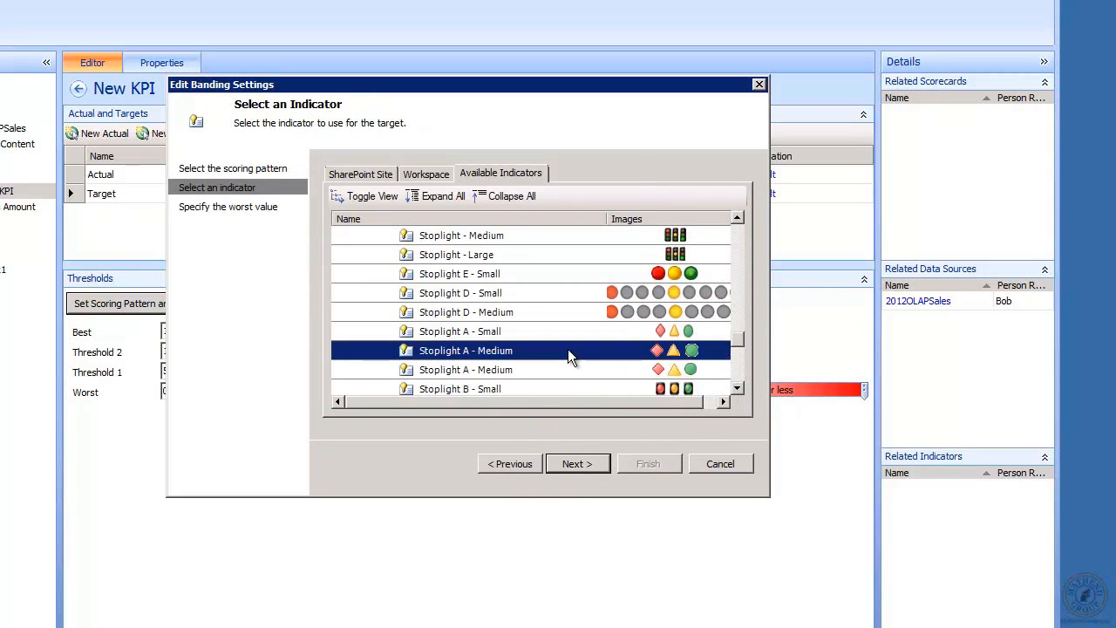
{"action": "double_click", "coordinate": [567, 348]}
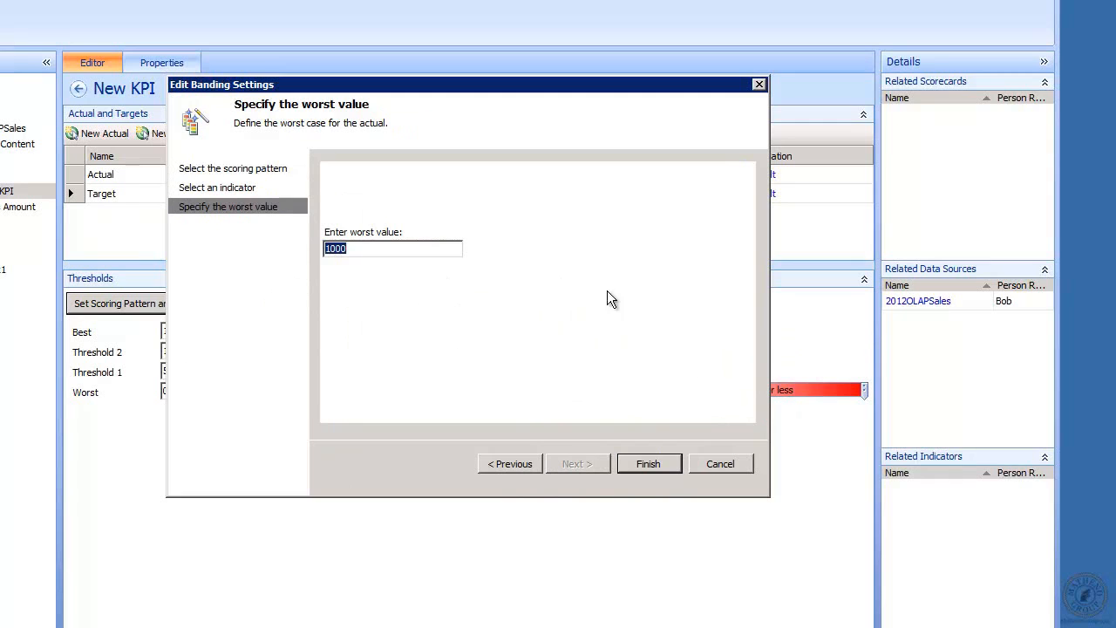
{"action": "left_click", "coordinate": [651, 463]}
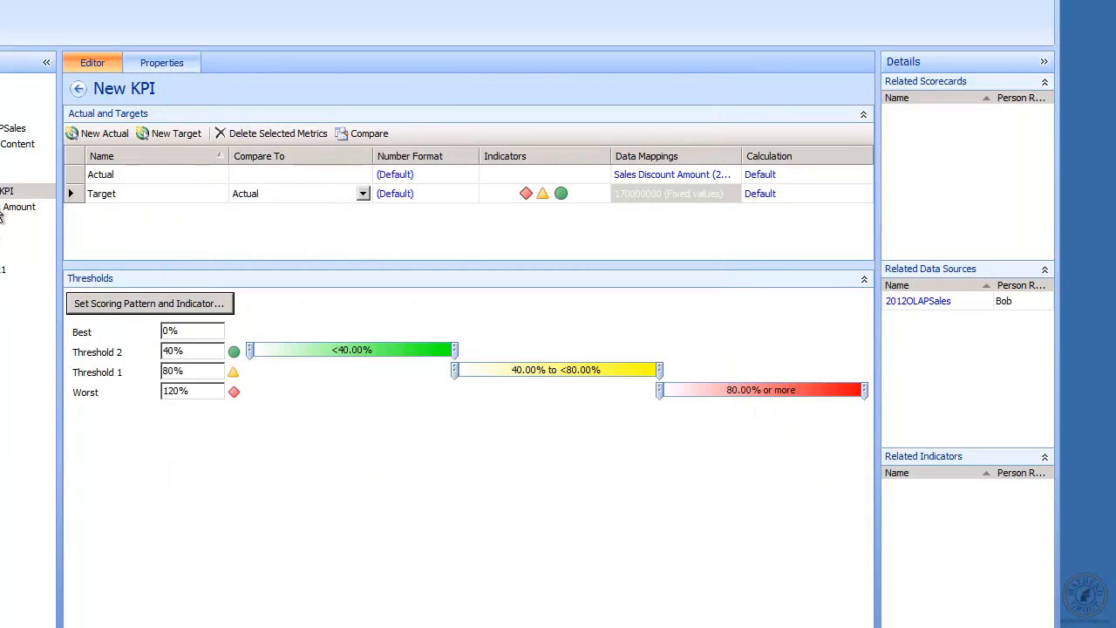
Rename New KPI to 'Sales Discount' and open the Leaf scorecard
{"action": "left_click", "coordinate": [172, 68]}
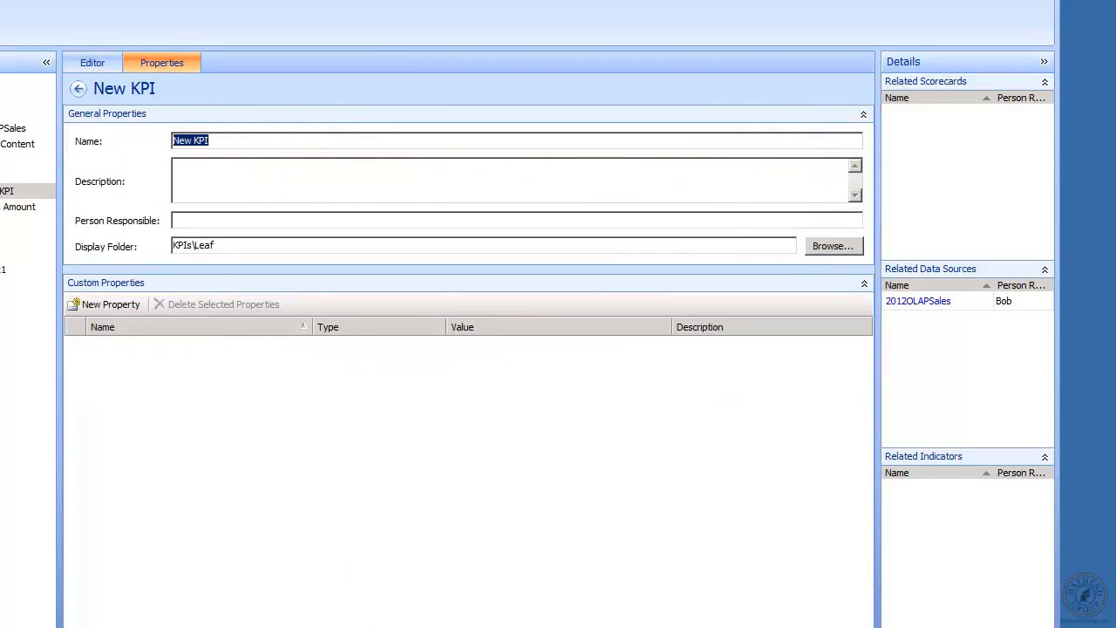
{"action": "type", "text": "Sales Discount"}
{"action": "left_click", "coordinate": [225, 169]}
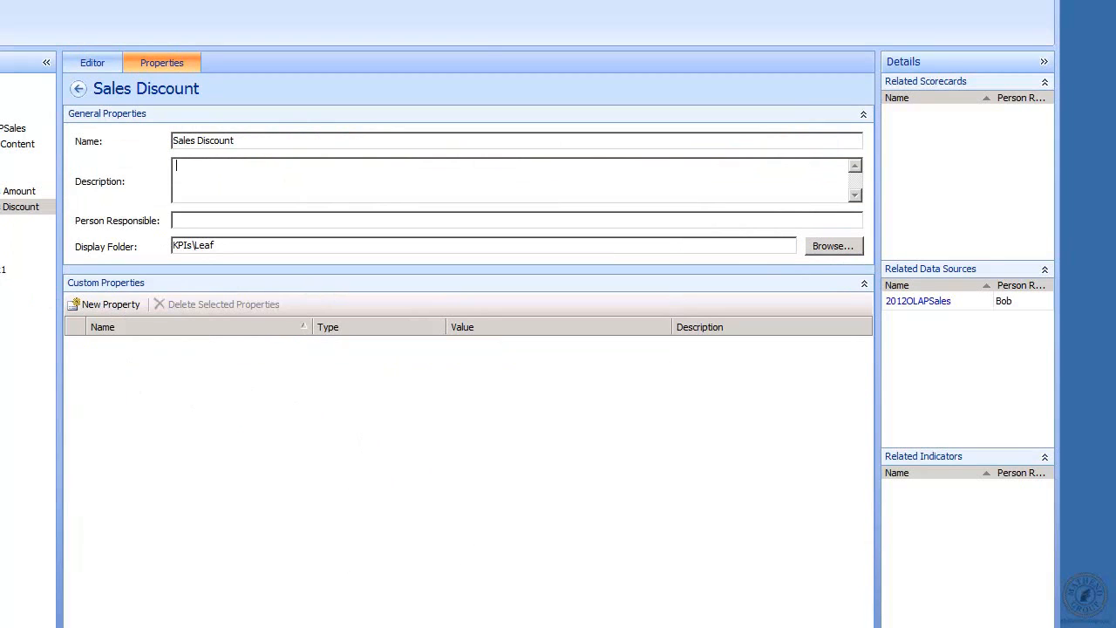
{"action": "left_click", "coordinate": [9, 301]}
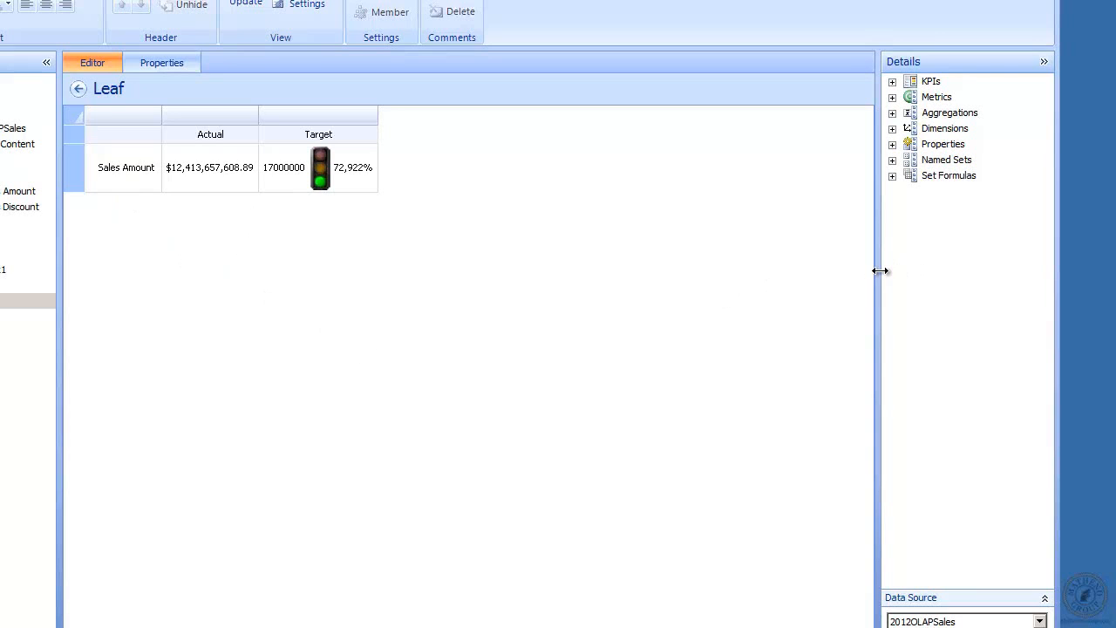
Add Sales Discount as a row below Sales Amount and update the scorecard values
{"action": "left_click_drag", "start_coordinate": [879, 271], "coordinate": [754, 254]}
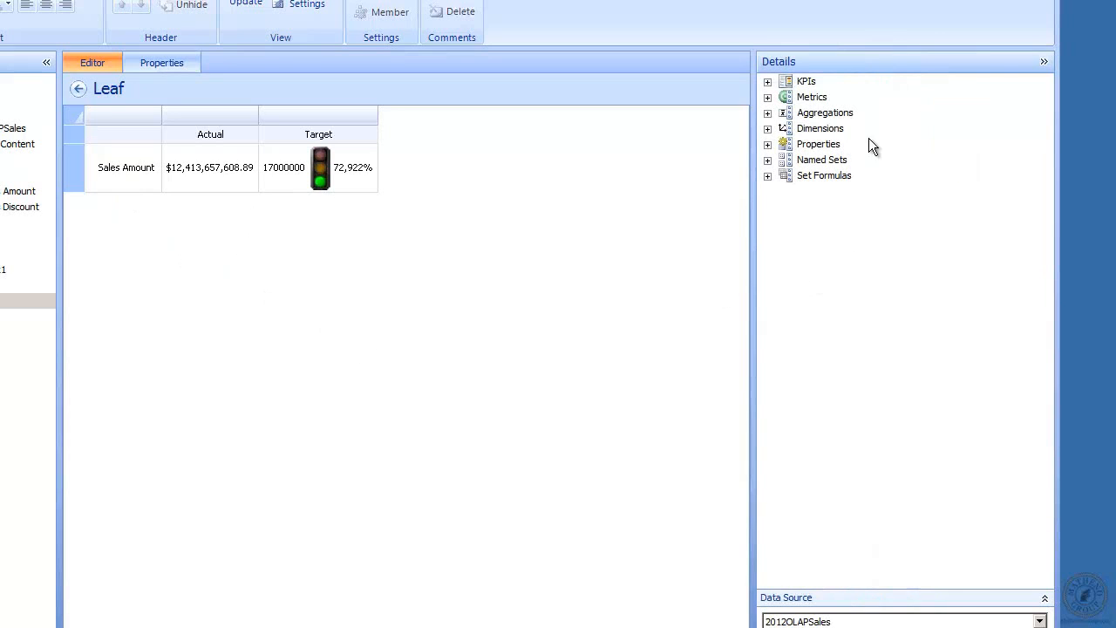
{"action": "left_click", "coordinate": [767, 82]}
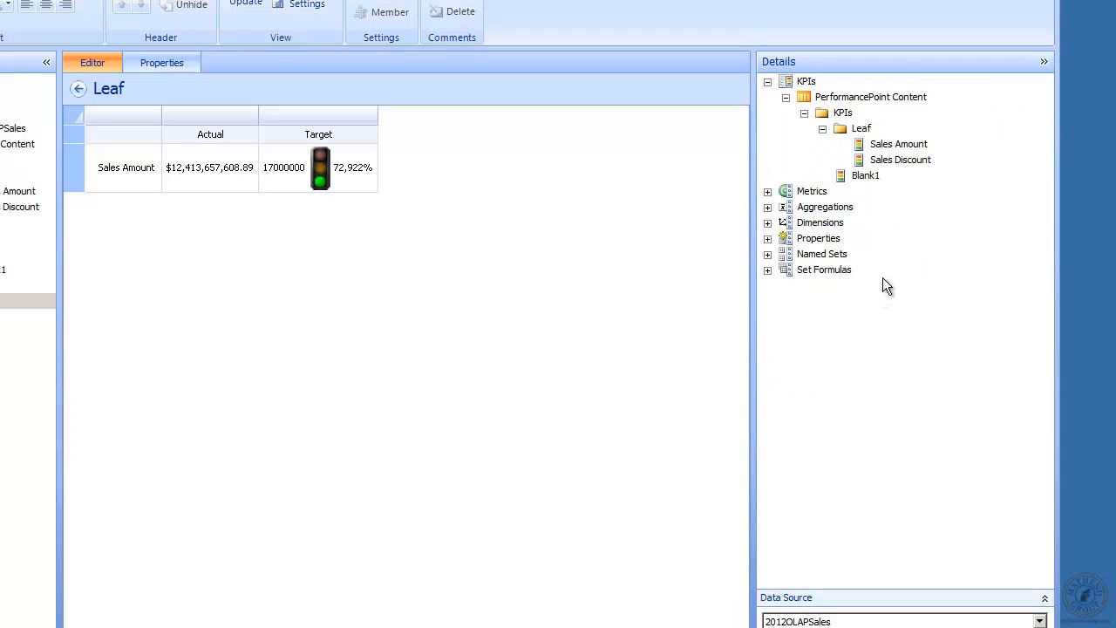
{"action": "left_click", "coordinate": [878, 161]}
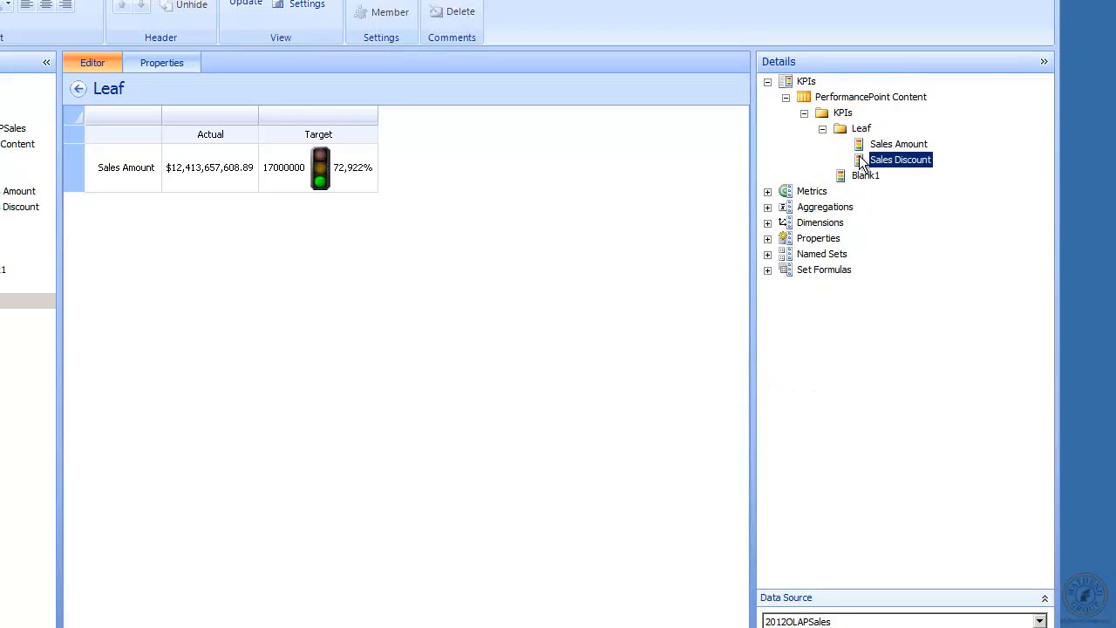
{"action": "left_click_drag", "start_coordinate": [862, 163], "coordinate": [111, 194]}
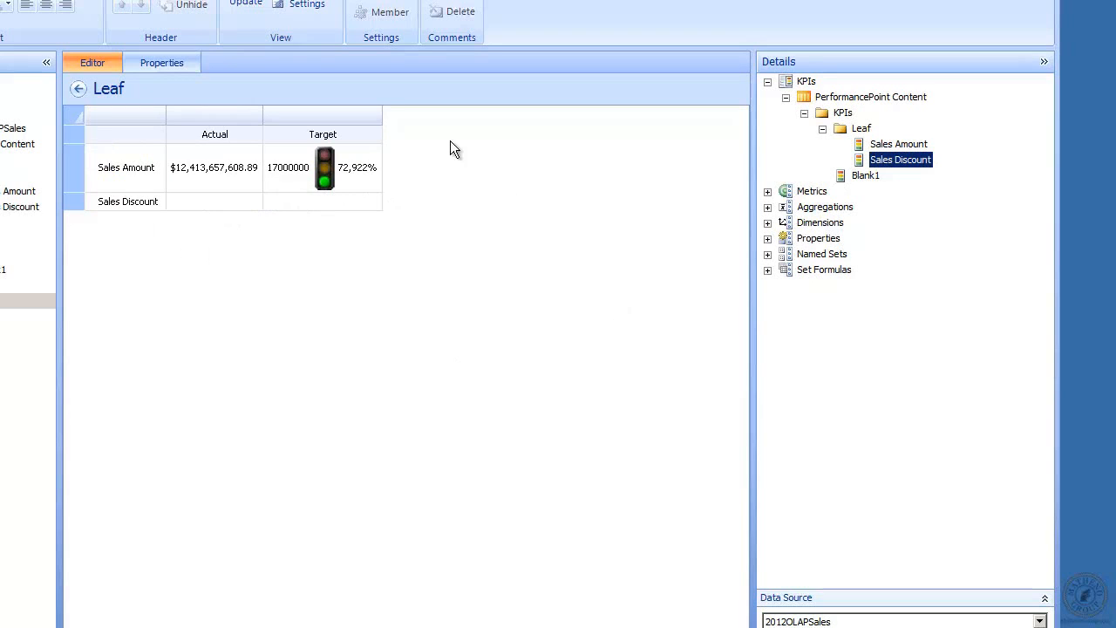
{"action": "left_click", "coordinate": [245, 4]}
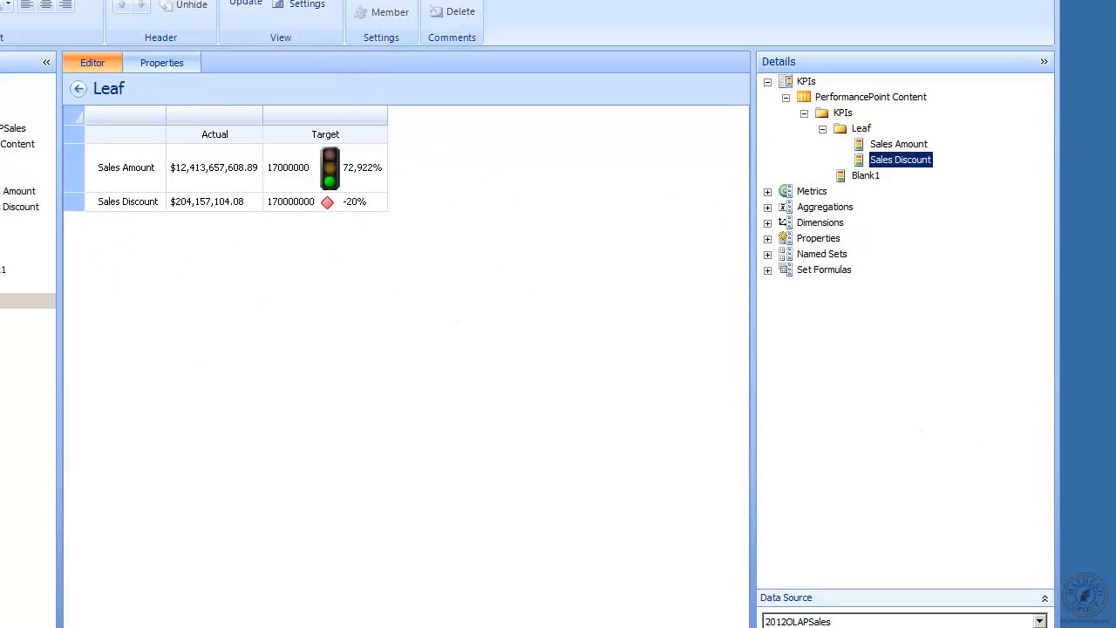
{"action": "left_click", "coordinate": [9, 176]}
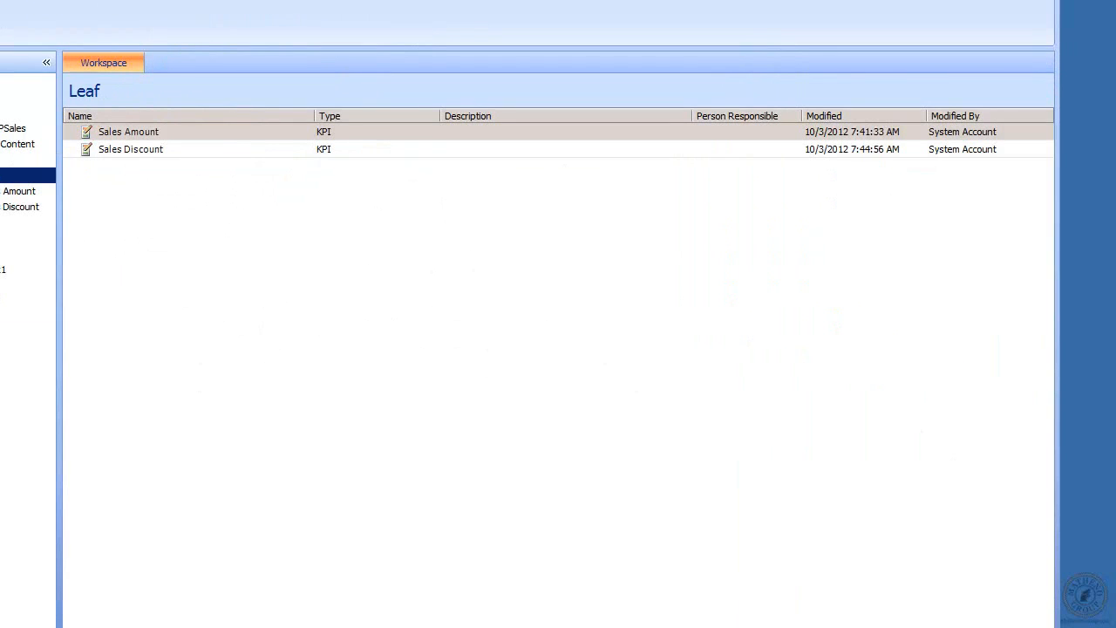
Create a new blank KPI in the Leaf KPI folder
{"action": "right_click", "coordinate": [1, 170]}
{"action": "mouse_move", "coordinate": [2, 183]}
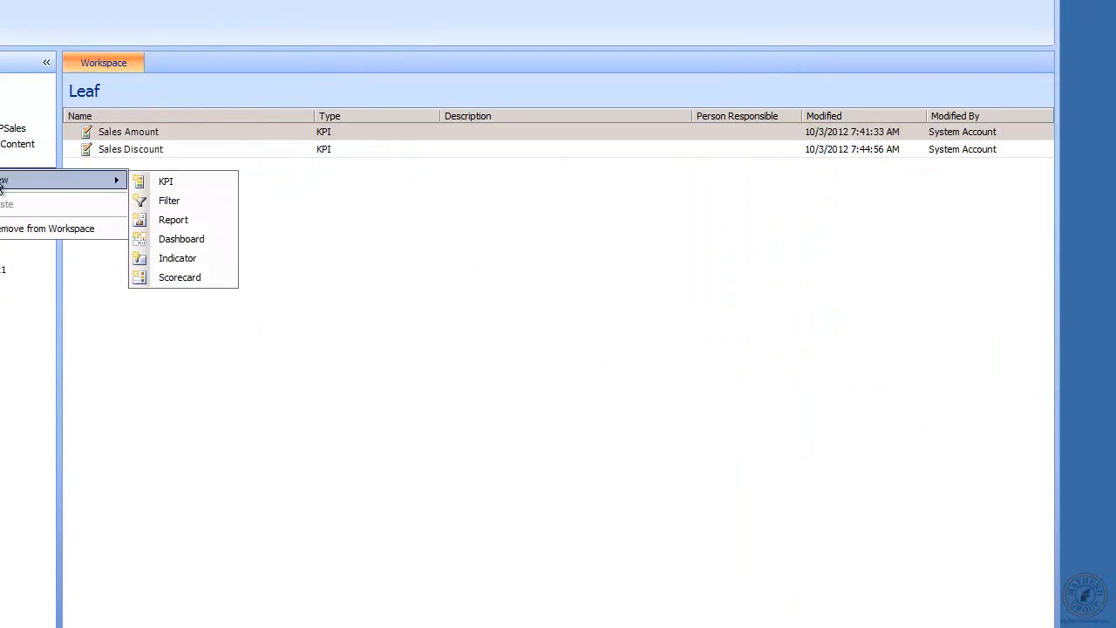
{"action": "left_click", "coordinate": [179, 184]}
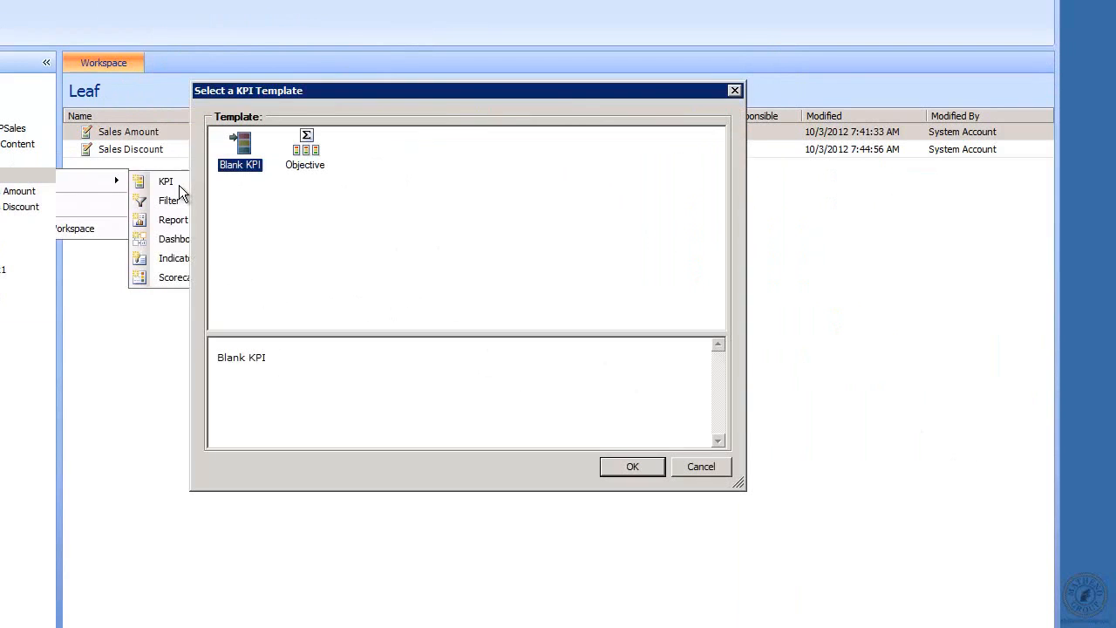
{"action": "left_click", "coordinate": [626, 471]}
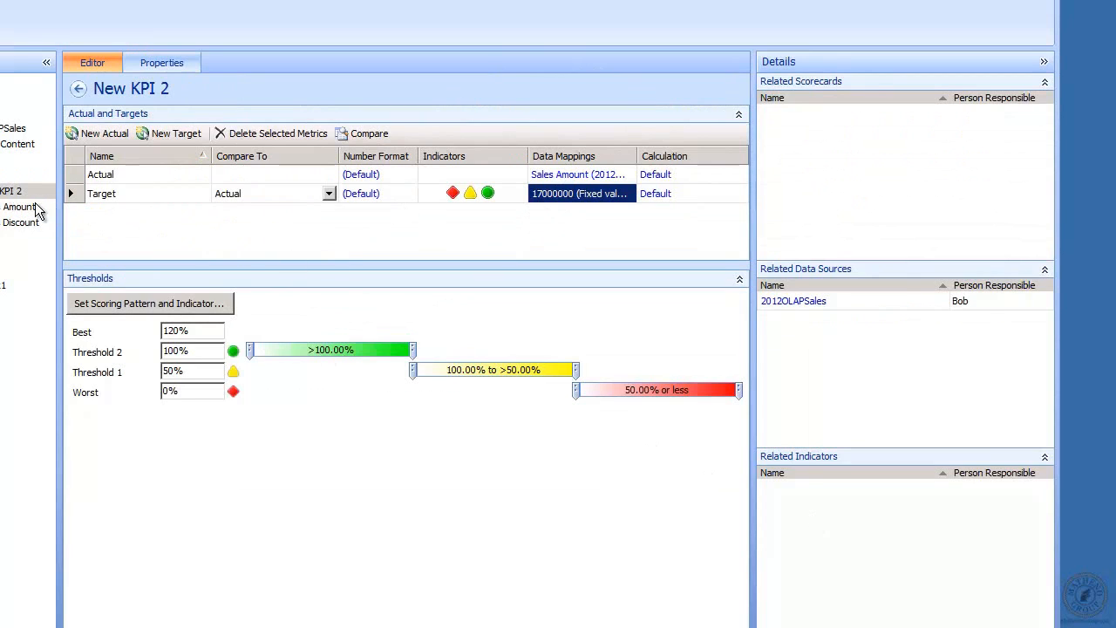
Add a second actual, Actual(1), to New KPI 2
{"action": "left_click", "coordinate": [35, 212]}
{"action": "right_click", "coordinate": [33, 209]}
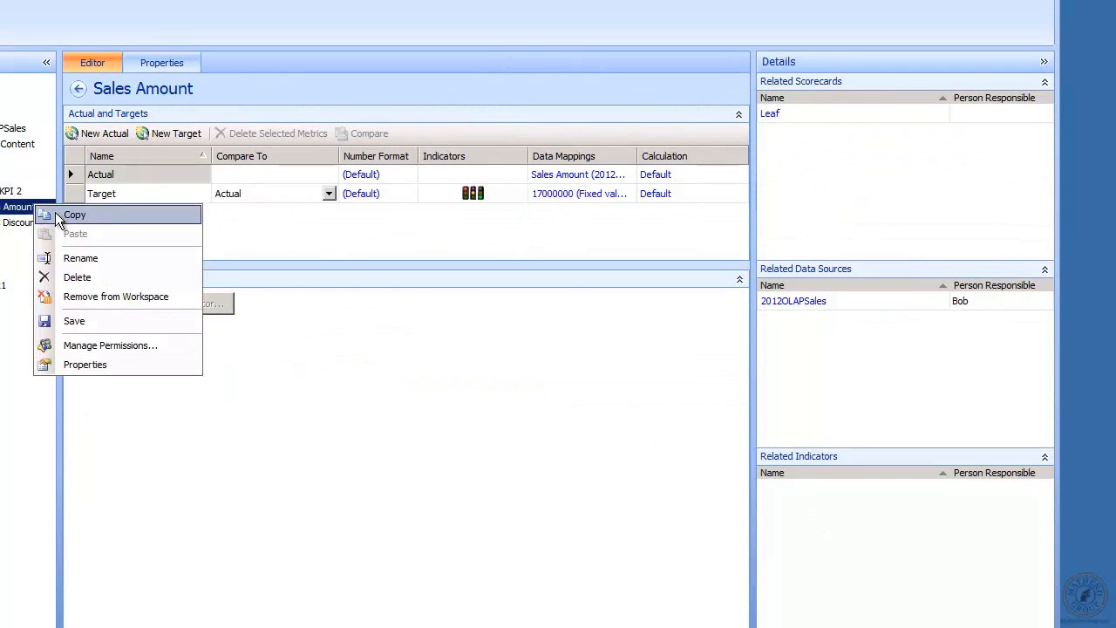
{"action": "left_click", "coordinate": [333, 239]}
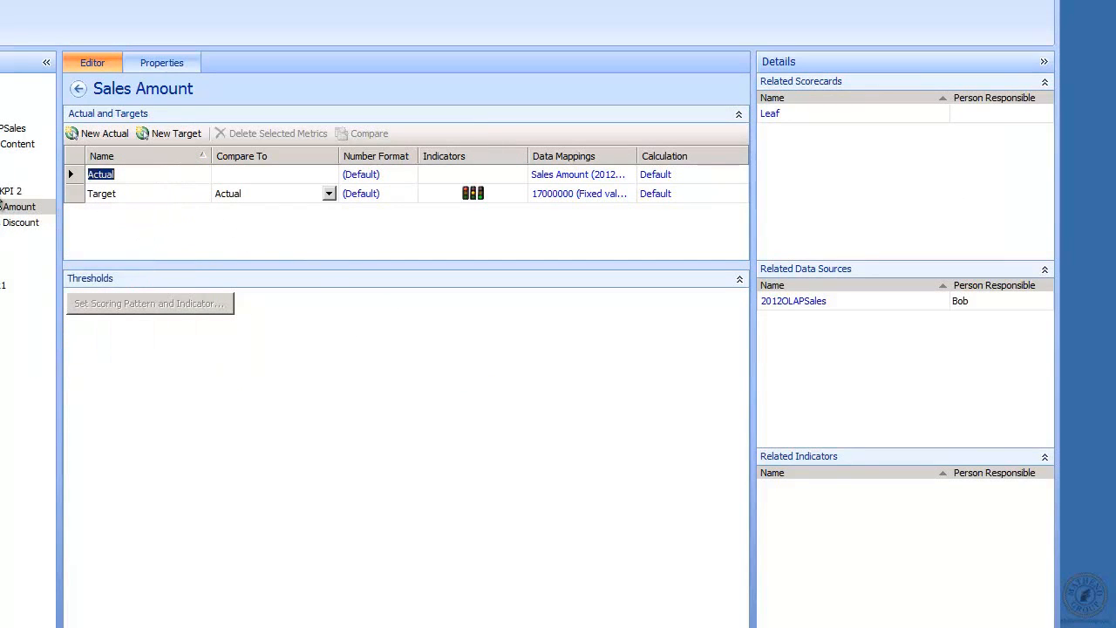
{"action": "left_click", "coordinate": [7, 192]}
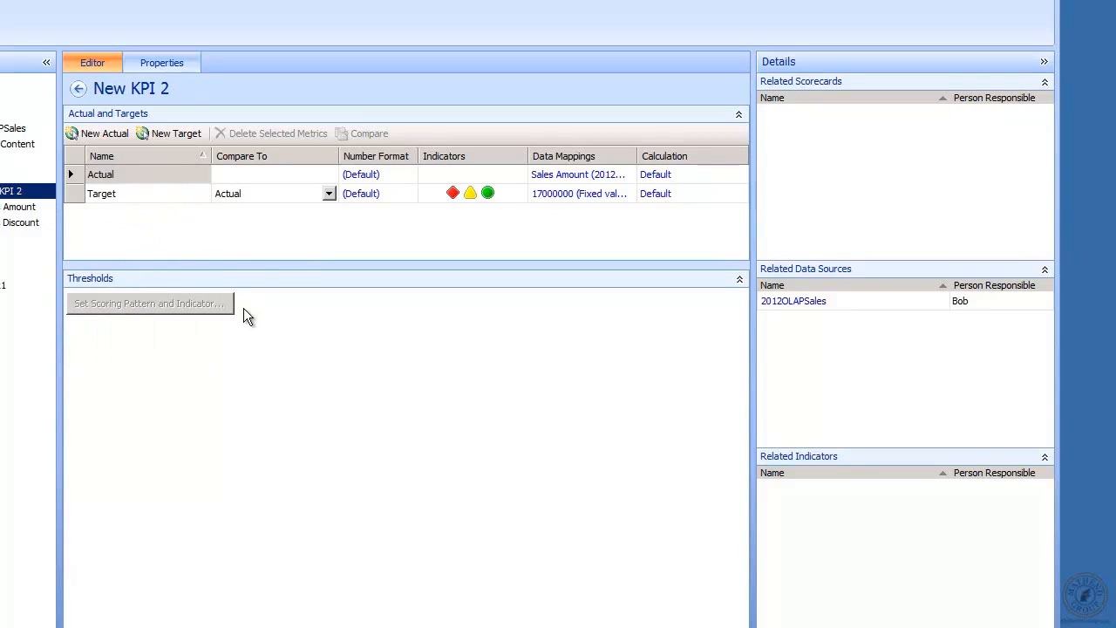
{"action": "left_click", "coordinate": [107, 132]}
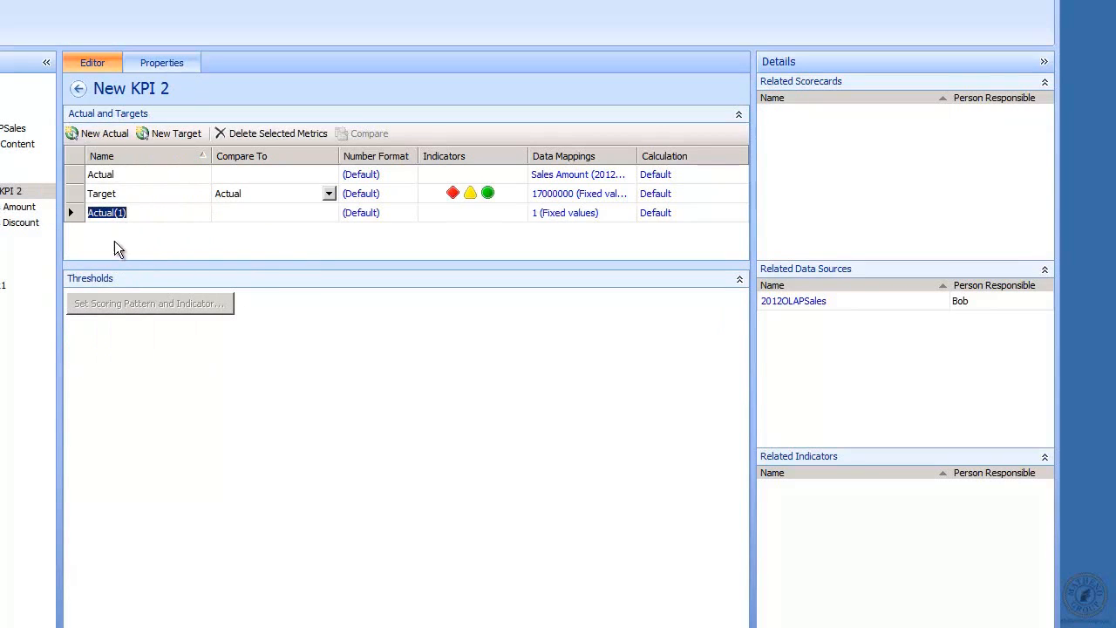
Add Target(1) and map Actual(1) to the 2012OLAPSales Sales Discount Amount measure
{"action": "left_click", "coordinate": [177, 133]}
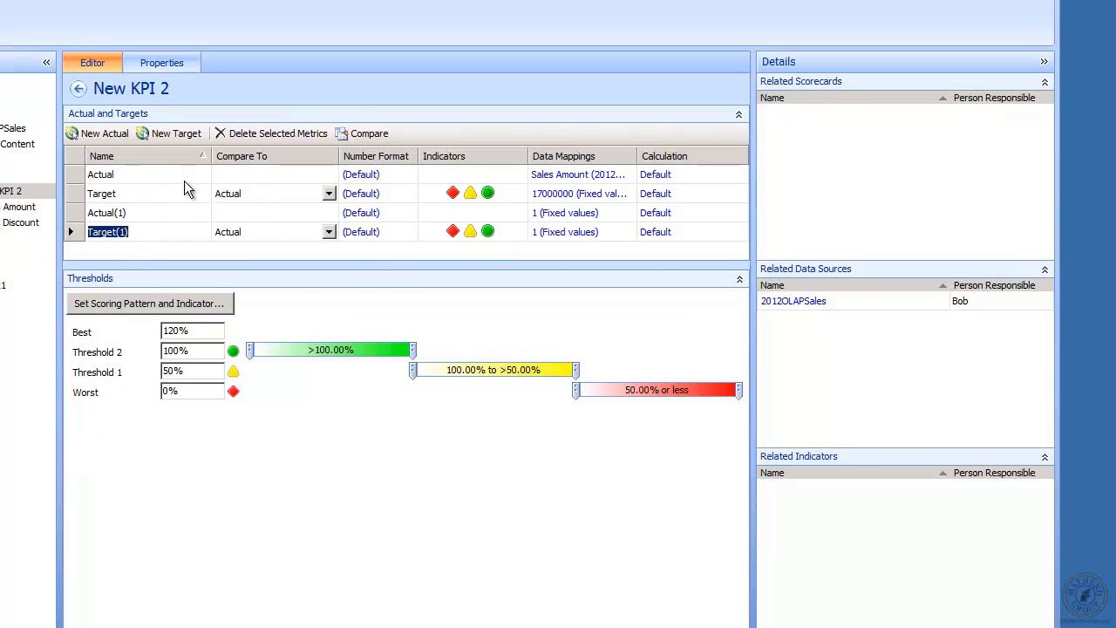
{"action": "left_click", "coordinate": [563, 218]}
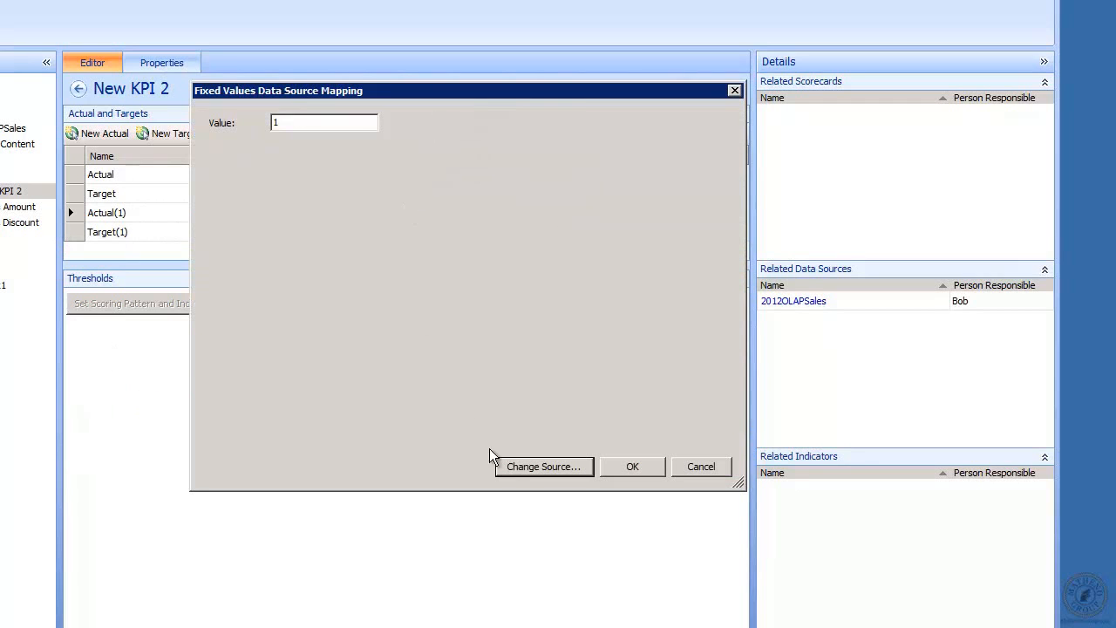
{"action": "left_click", "coordinate": [542, 470]}
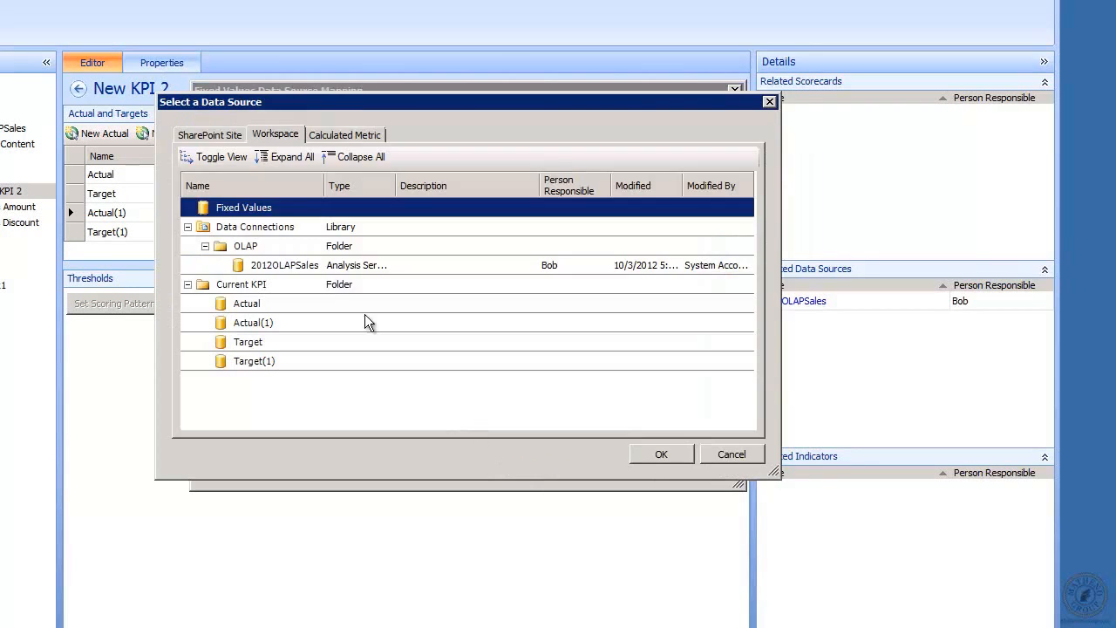
{"action": "double_click", "coordinate": [280, 261]}
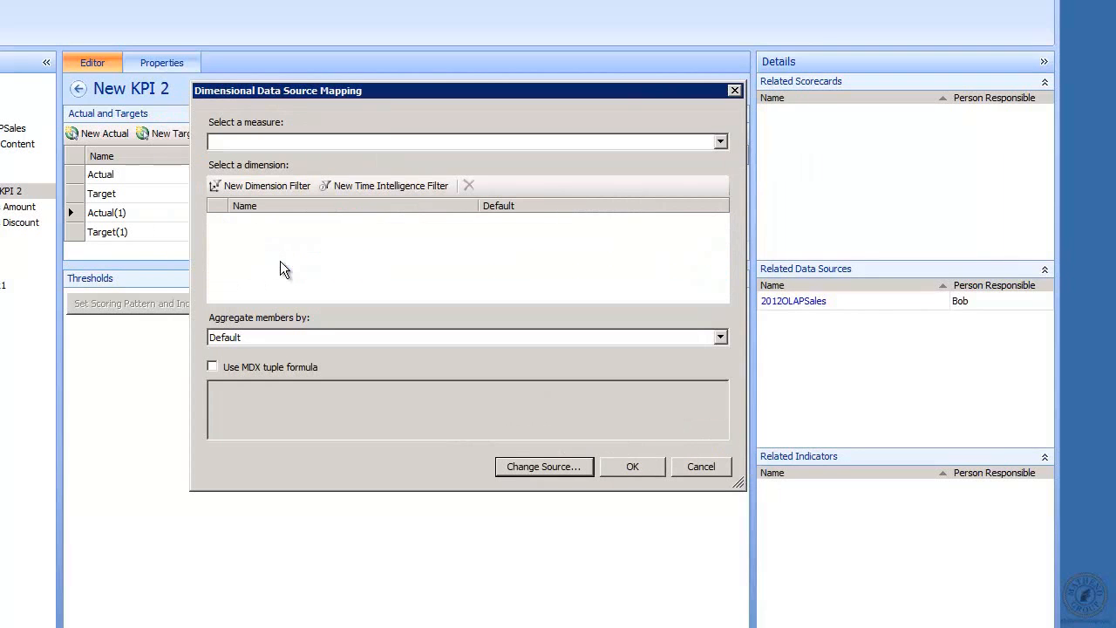
{"action": "left_click", "coordinate": [720, 142]}
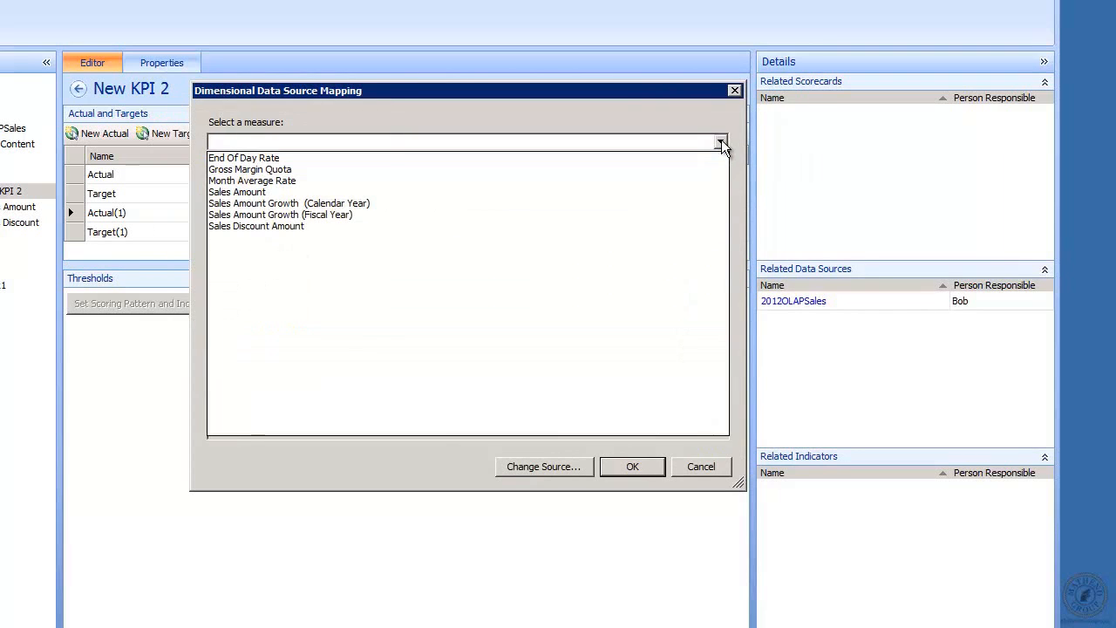
{"action": "left_click", "coordinate": [317, 228]}
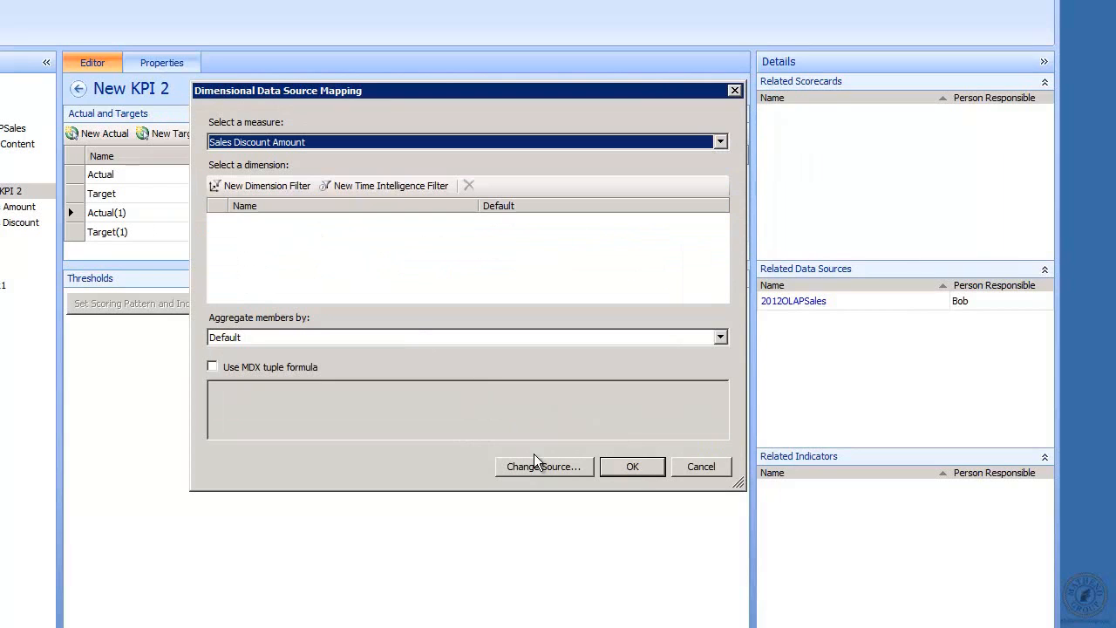
{"action": "left_click", "coordinate": [632, 466]}
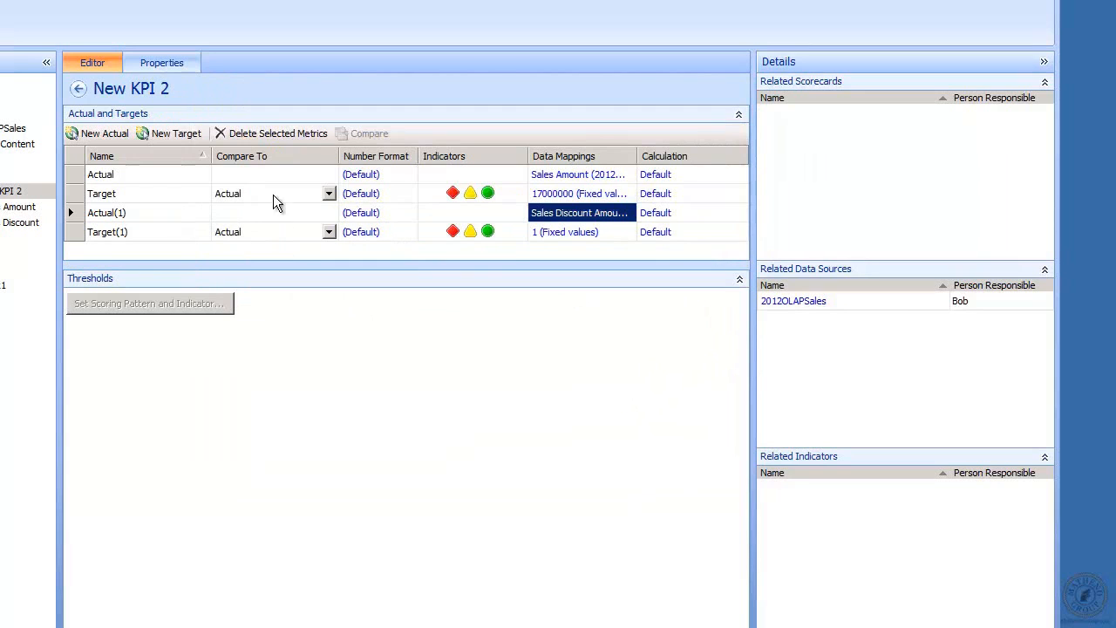
Rename New KPI 2 to 'Sales amount and discount'
{"action": "left_click", "coordinate": [167, 59]}
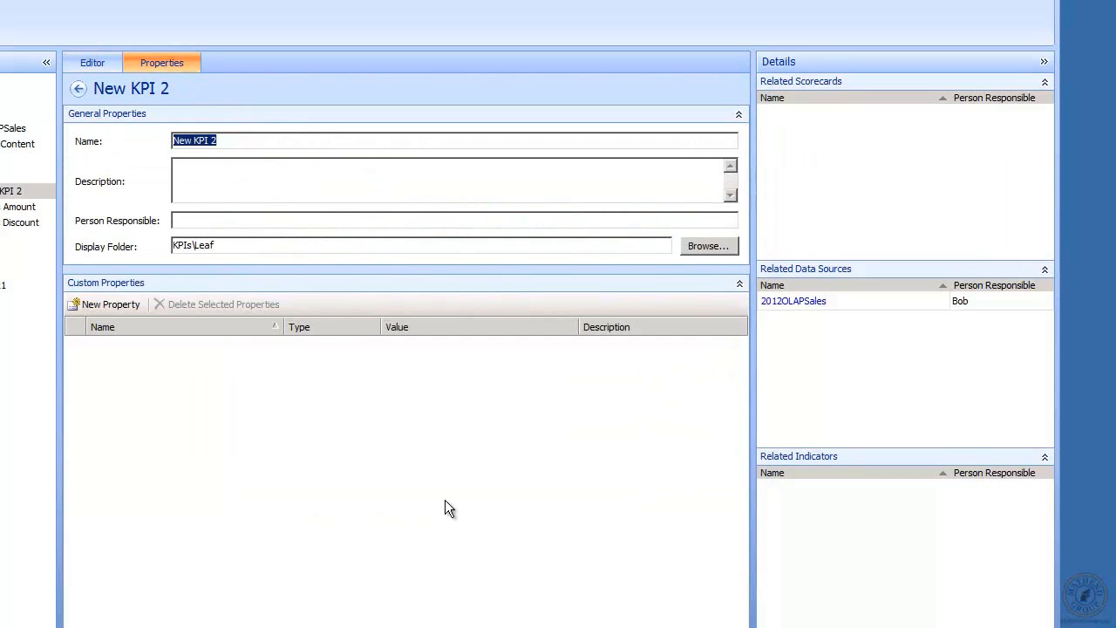
{"action": "type", "text": "Sales amount and di"}
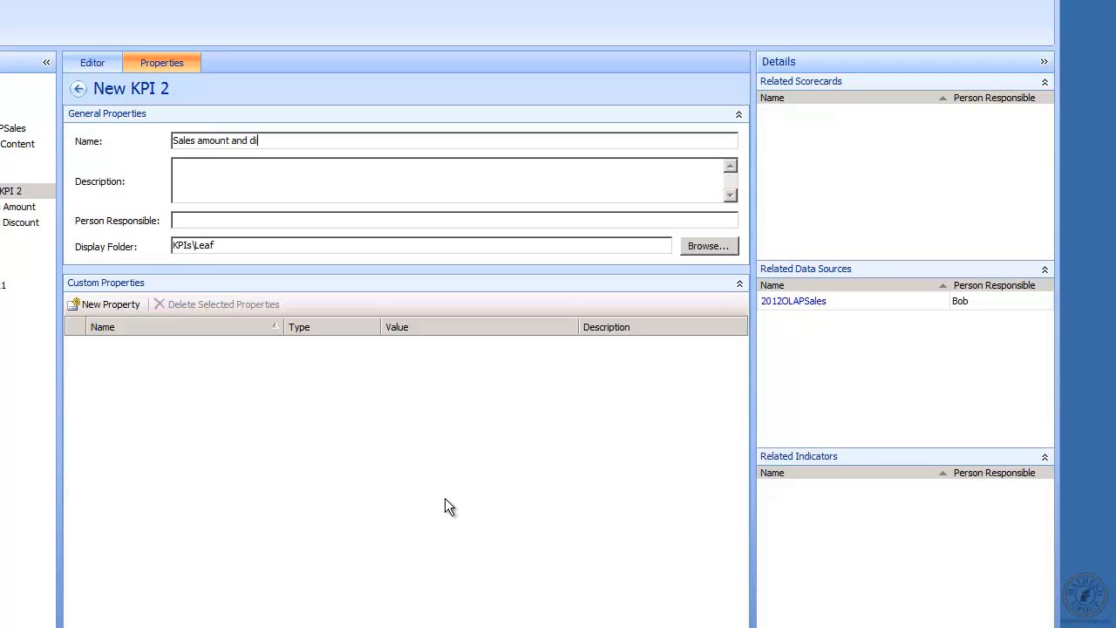
{"action": "type", "text": "scount"}
{"action": "left_click", "coordinate": [96, 63]}
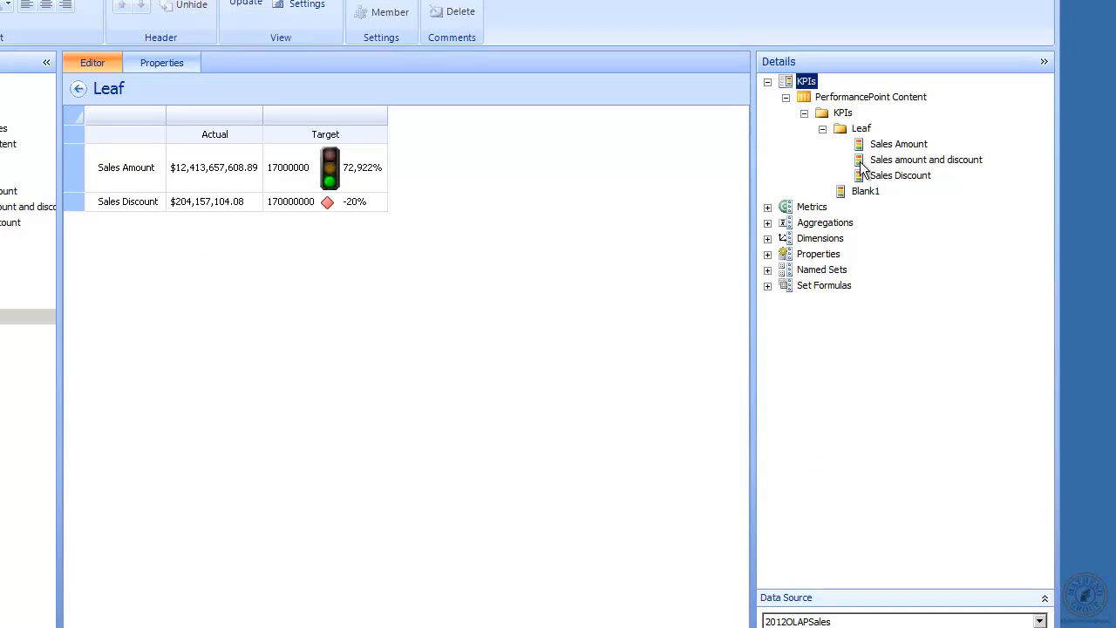
Add Sales amount and discount as a Leaf scorecard row, update values, and reopen the KPI
{"action": "left_click_drag", "start_coordinate": [866, 163], "coordinate": [82, 203]}
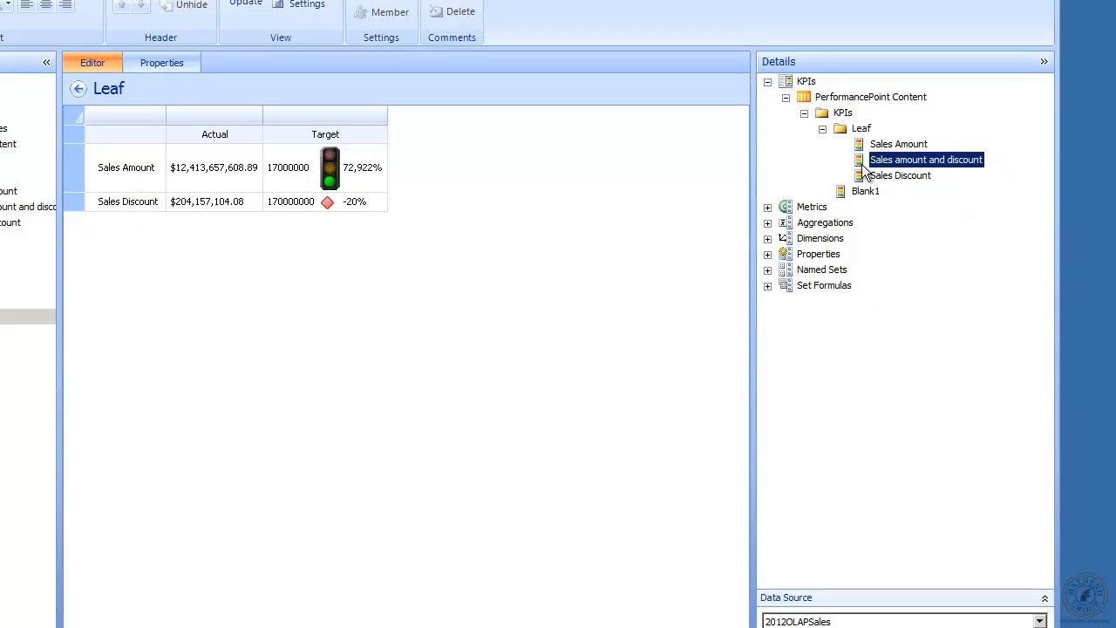
{"action": "left_click_drag", "start_coordinate": [857, 162], "coordinate": [88, 218]}
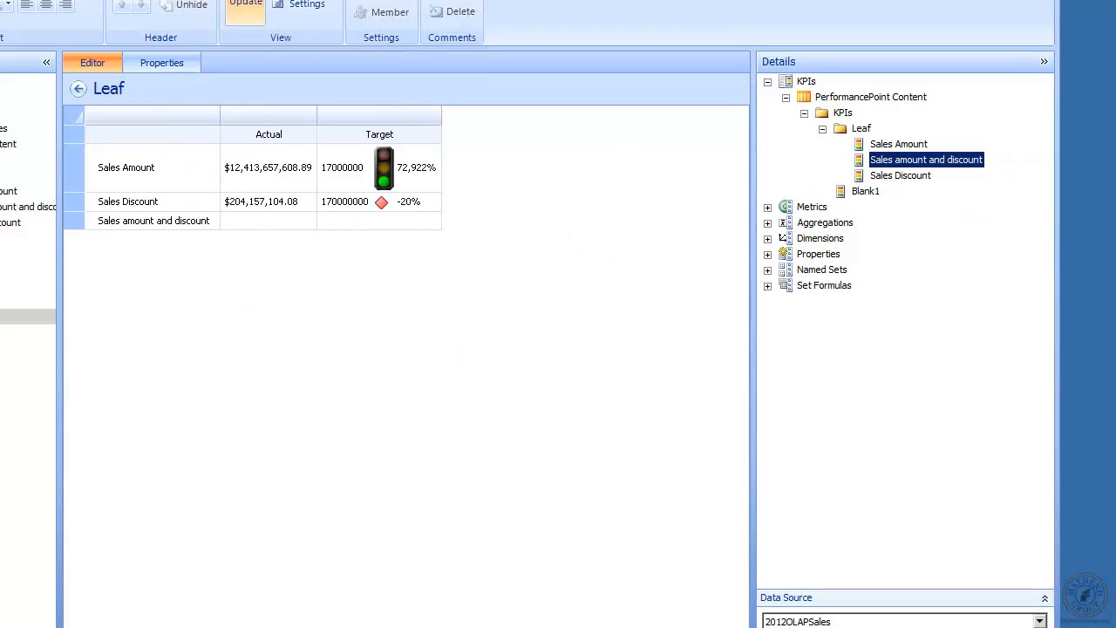
{"action": "left_click", "coordinate": [245, 3]}
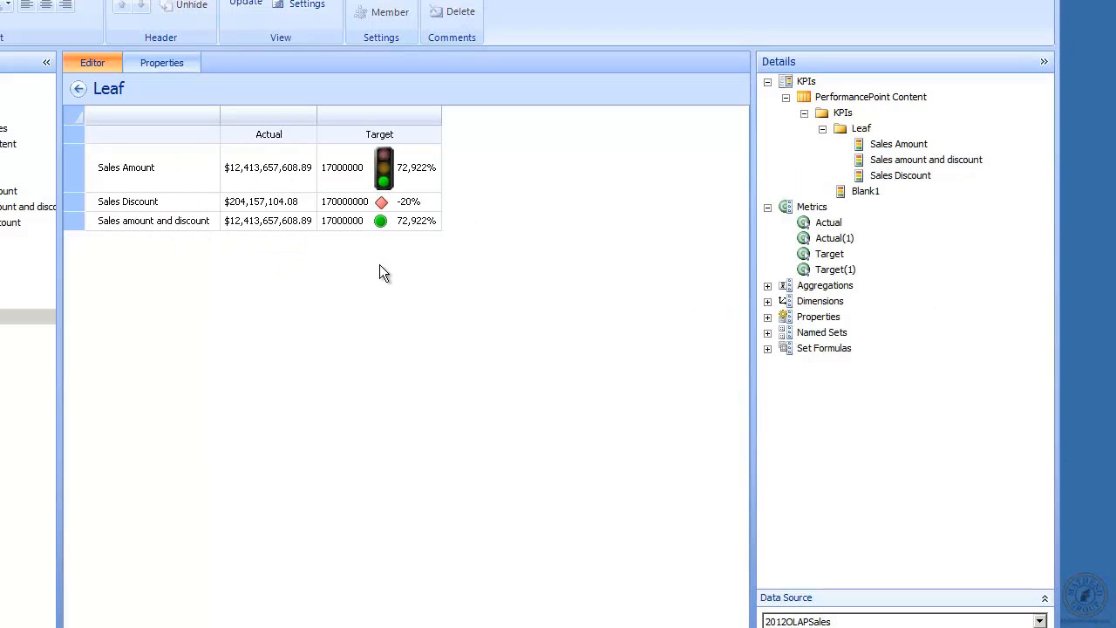
{"action": "double_click", "coordinate": [3, 207]}
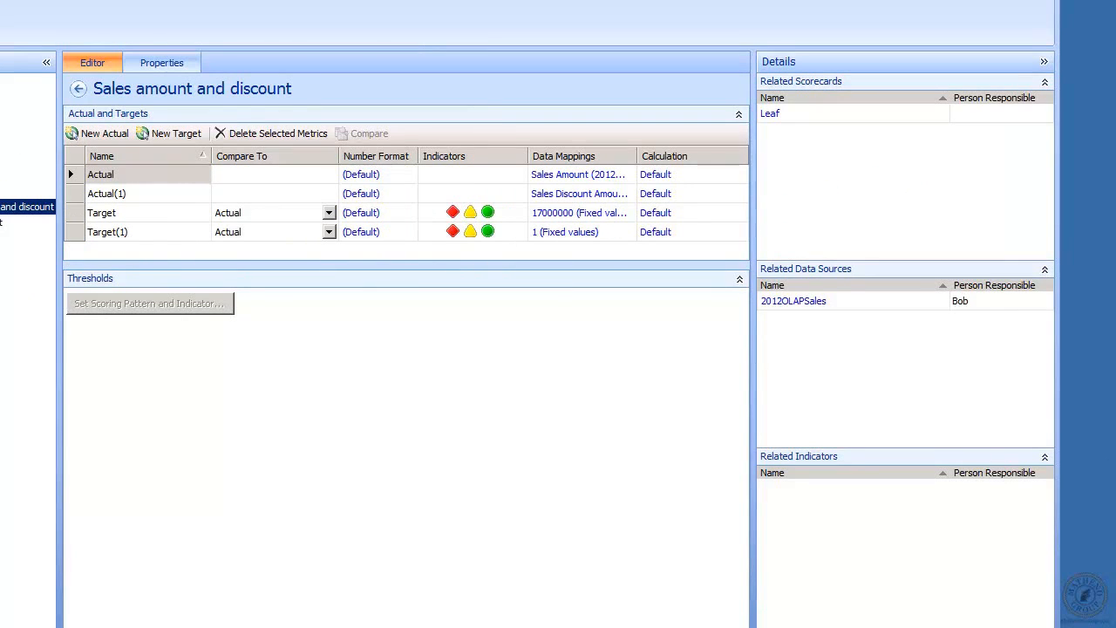
Add a second Actual column and a Target(1) column to the Leaf scorecard and update it
{"action": "left_click", "coordinate": [17, 317]}
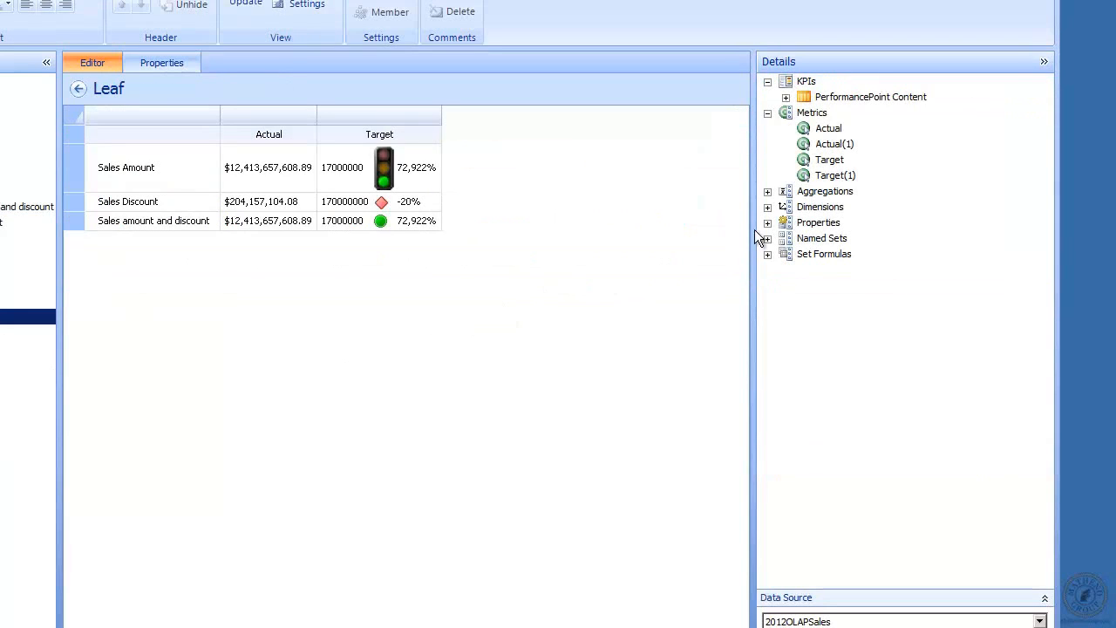
{"action": "left_click", "coordinate": [771, 112]}
{"action": "left_click", "coordinate": [771, 113]}
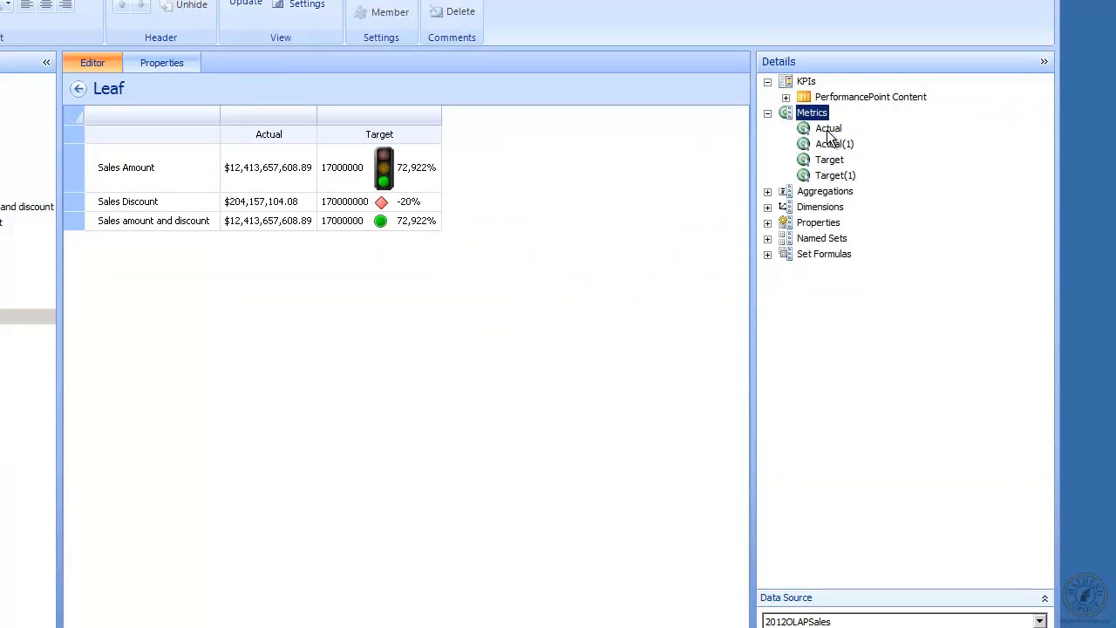
{"action": "left_click_drag", "start_coordinate": [828, 128], "coordinate": [299, 136]}
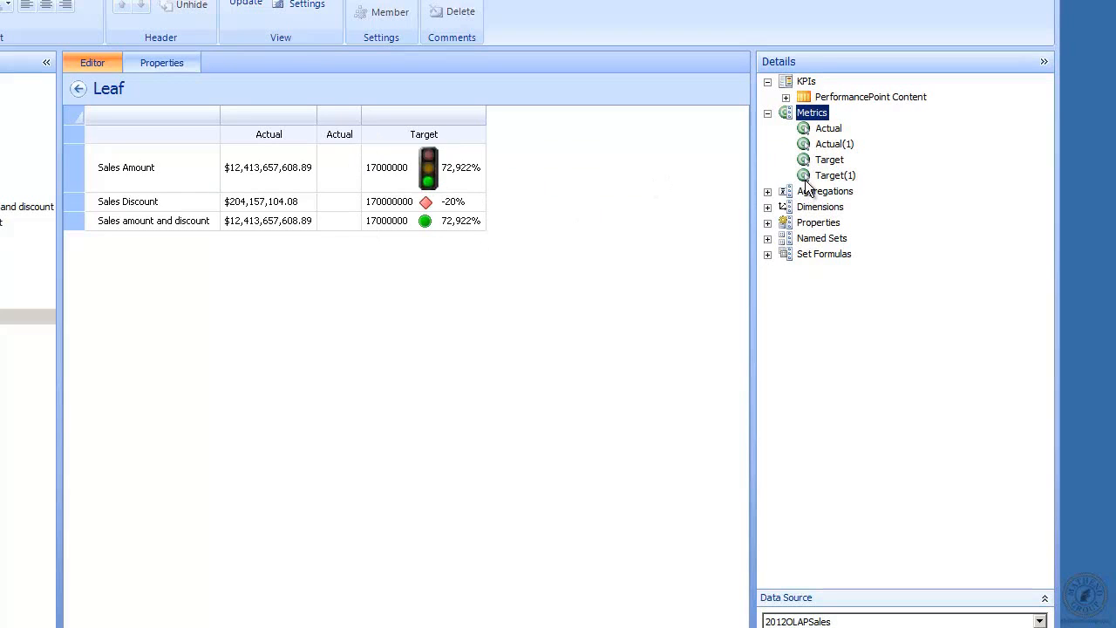
{"action": "left_click_drag", "start_coordinate": [828, 176], "coordinate": [453, 137]}
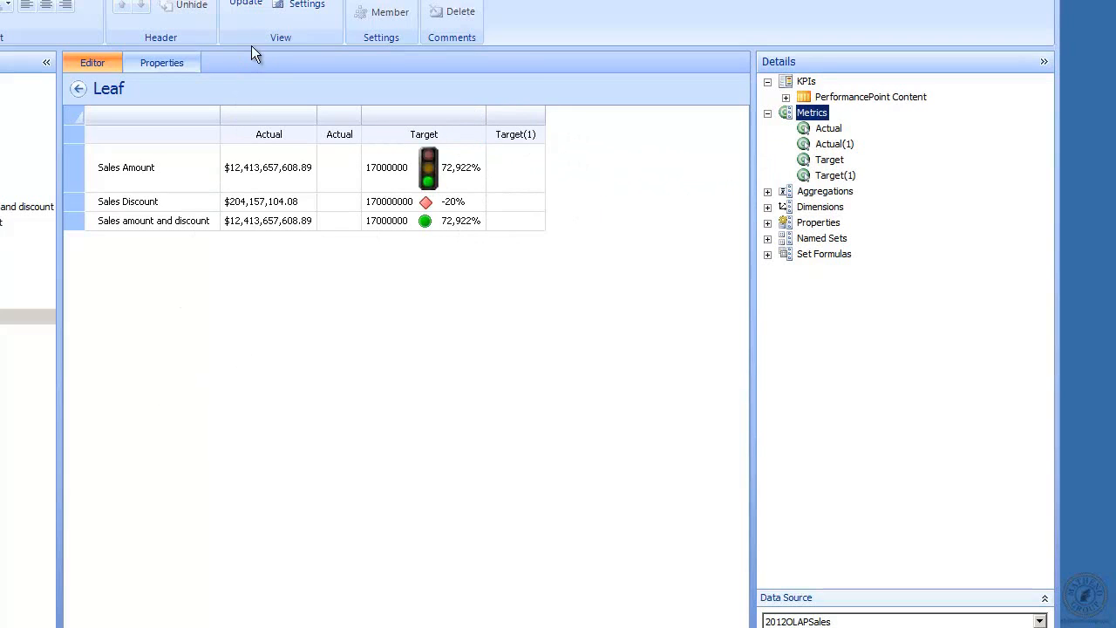
{"action": "left_click", "coordinate": [249, 5]}
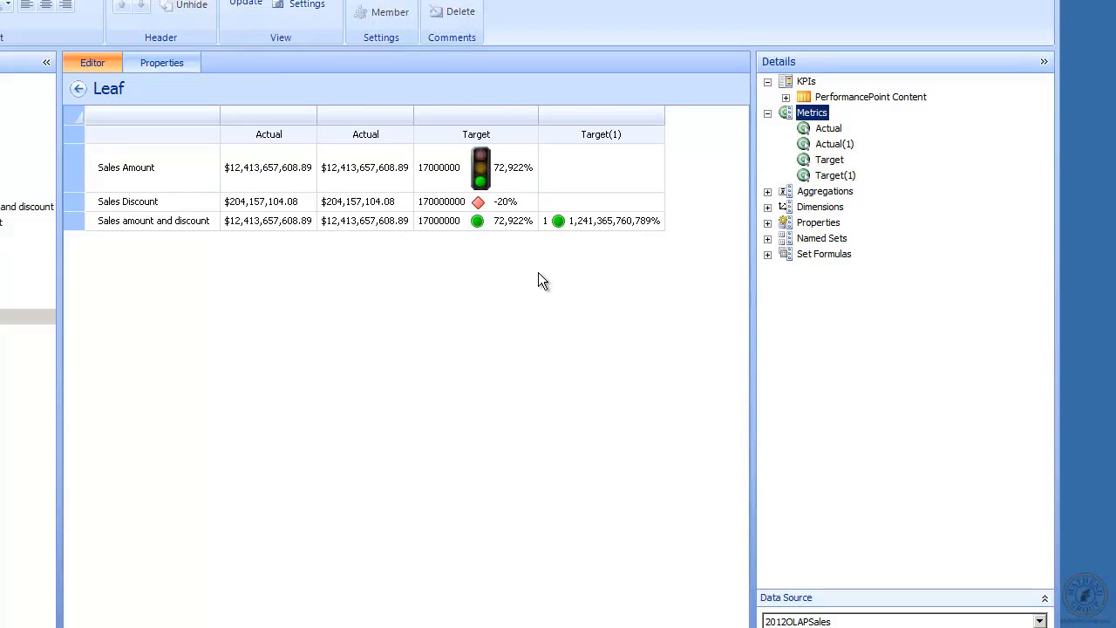
{"action": "left_click", "coordinate": [404, 207]}
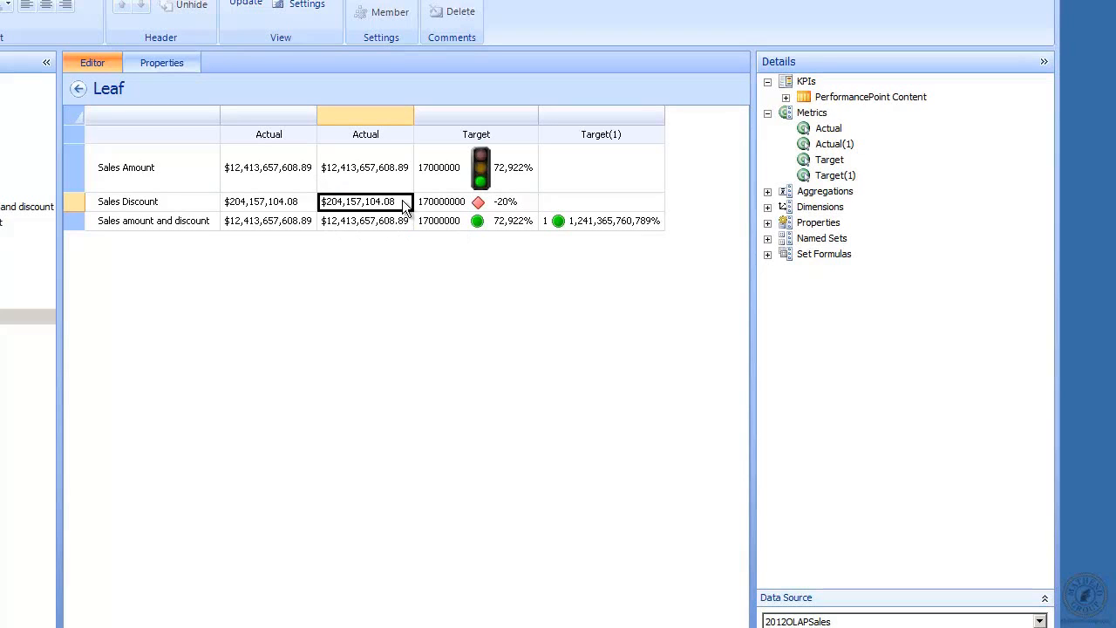
Switch the second Actual column's metric to Actual(1) and refresh the Leaf scorecard
{"action": "right_click", "coordinate": [401, 206]}
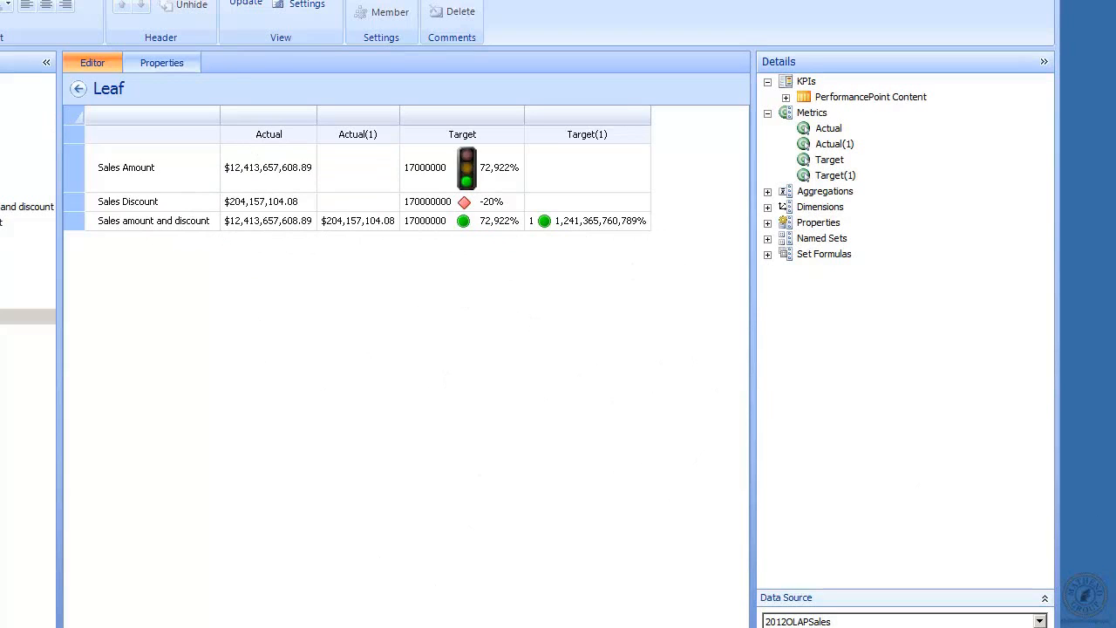
{"action": "left_click", "coordinate": [0, 0]}
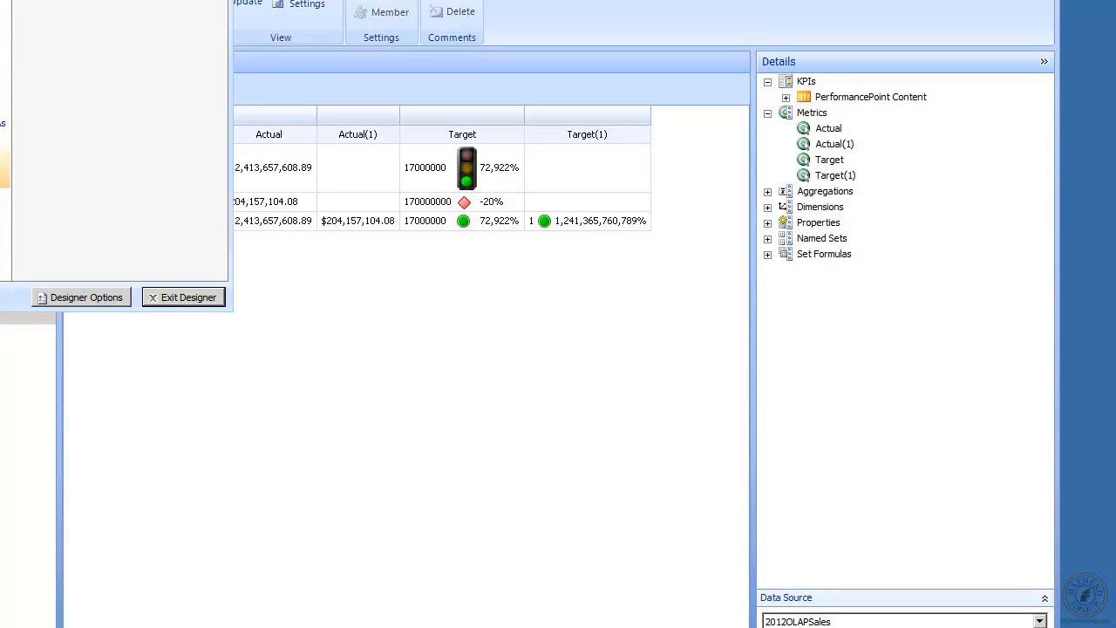
{"action": "left_click", "coordinate": [4, 170]}
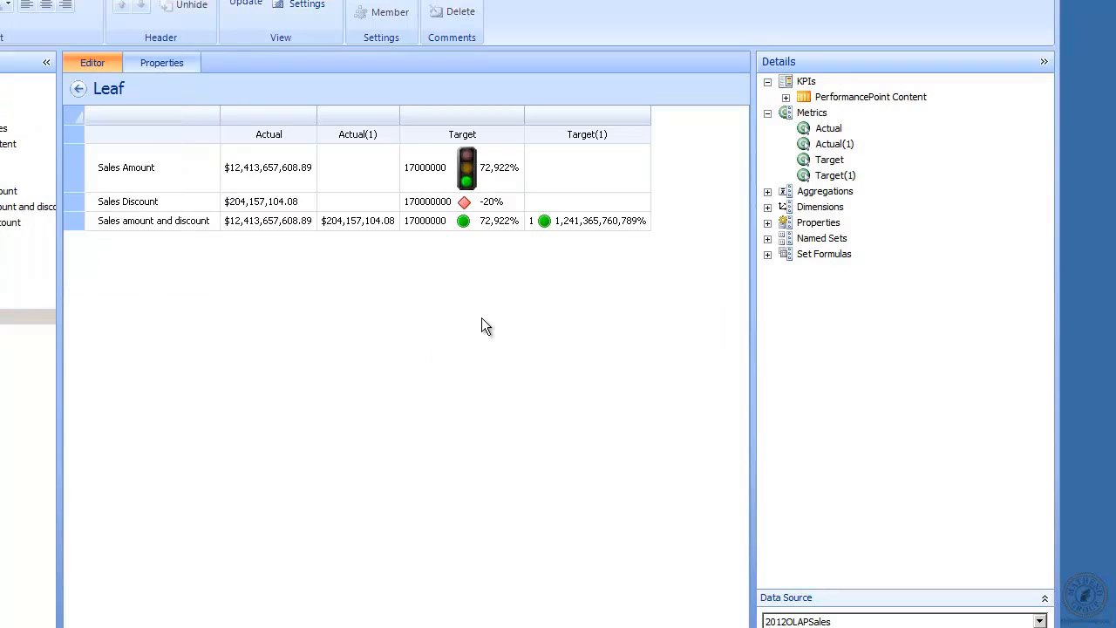